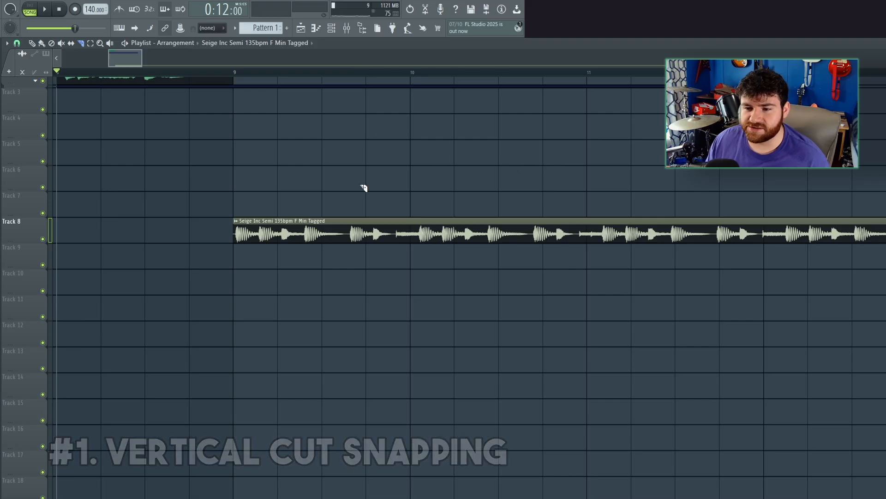
Set the playlist's grid snapping to 1/6 beat.
left_click_drag(362, 188, 459, 160)
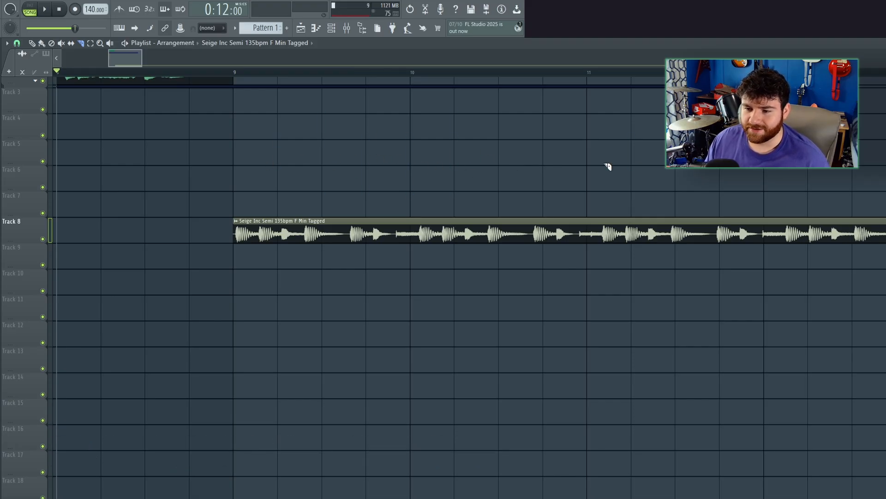
left_click_drag(605, 165, 370, 146)
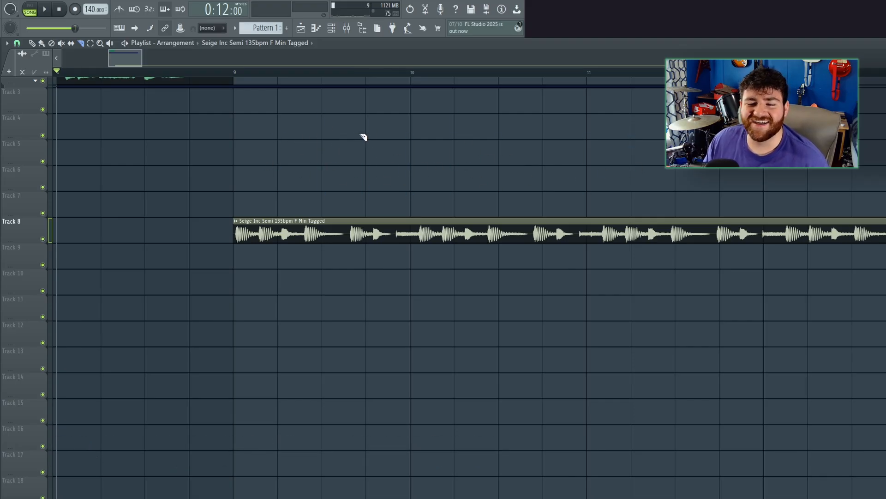
left_click(17, 43)
left_click(30, 139)
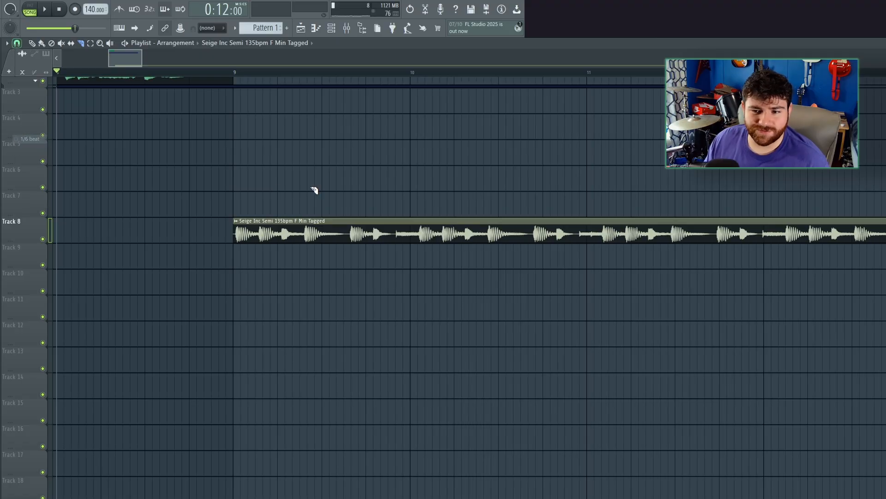
left_click_drag(344, 163, 286, 165)
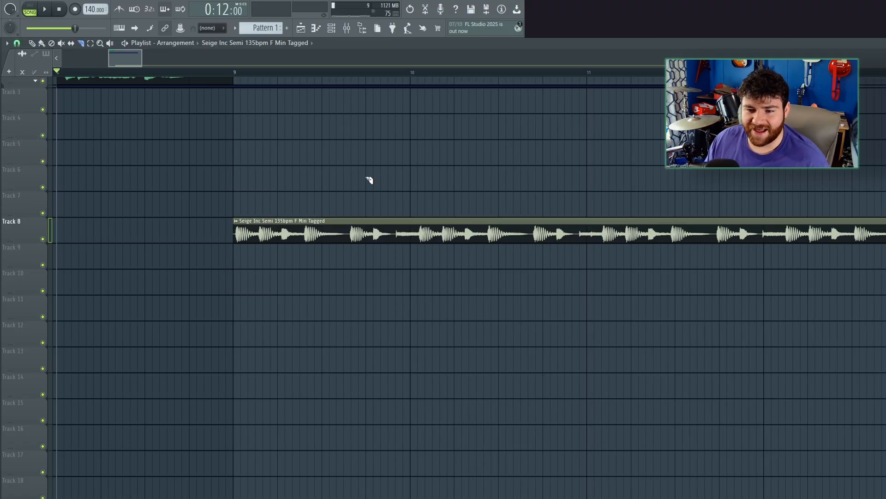
Try vertical test slices through the Track 8 audio clip between bars 9 and 10, undoing each cut.
left_click_drag(323, 231, 241, 260)
key("ctrl+z")
left_click_drag(358, 163, 361, 247)
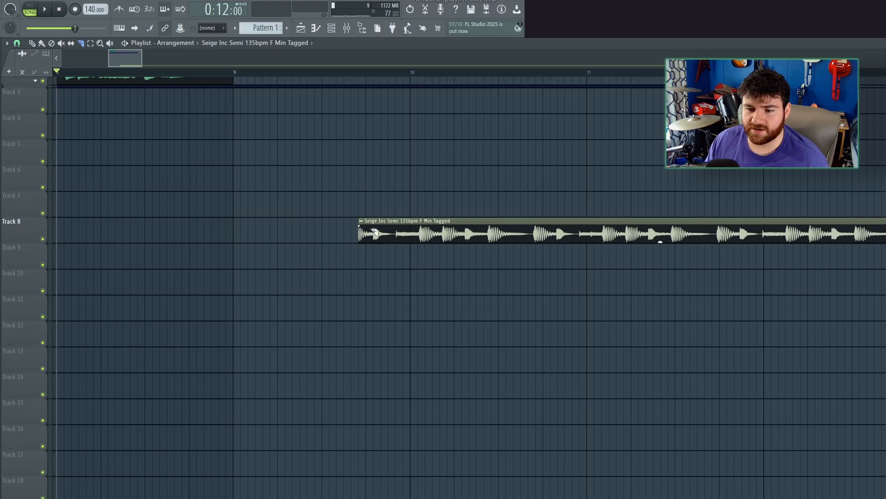
key("ctrl+z")
left_click_drag(323, 199, 322, 249)
key("ctrl+z")
left_click_drag(390, 162, 366, 294)
key("ctrl+z")
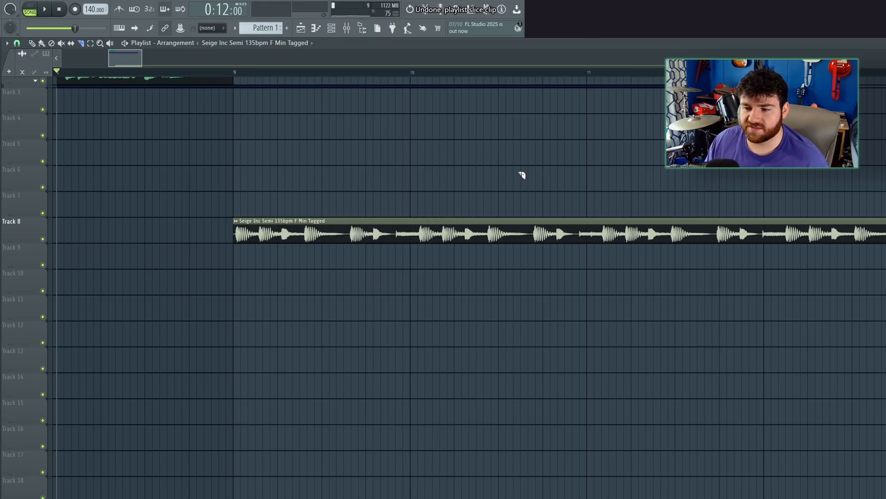
Try slanted slices across the Track 8 clip in both directions around bars 9 and 10, undoing the cuts.
left_click_drag(520, 173, 214, 172)
left_click_drag(414, 203, 409, 273)
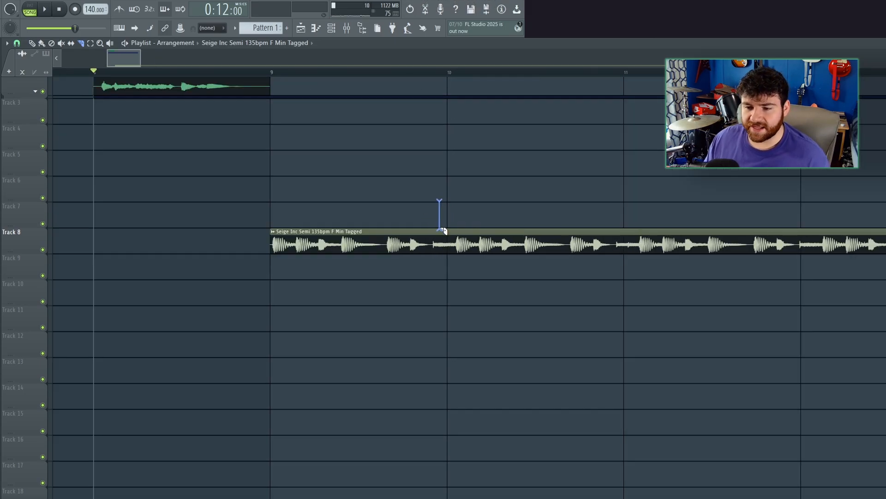
left_click_drag(444, 231, 351, 318)
key("ctrl+z")
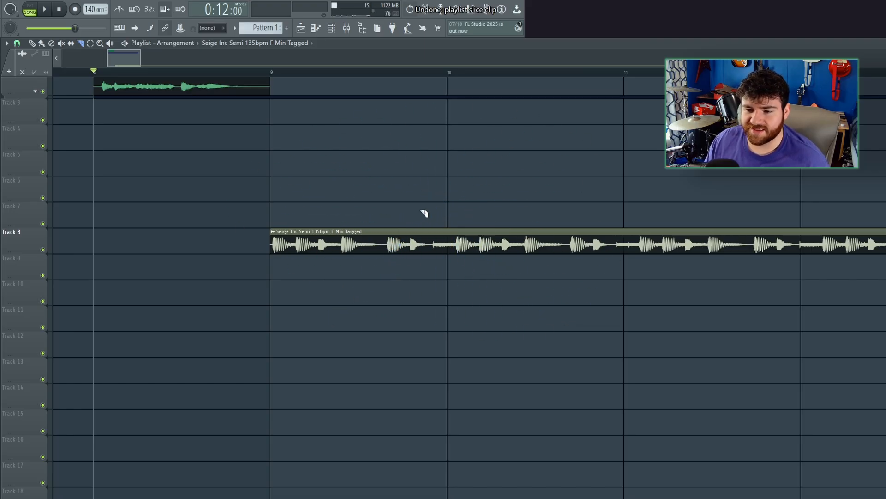
left_click_drag(439, 196, 476, 268)
key("ctrl+z")
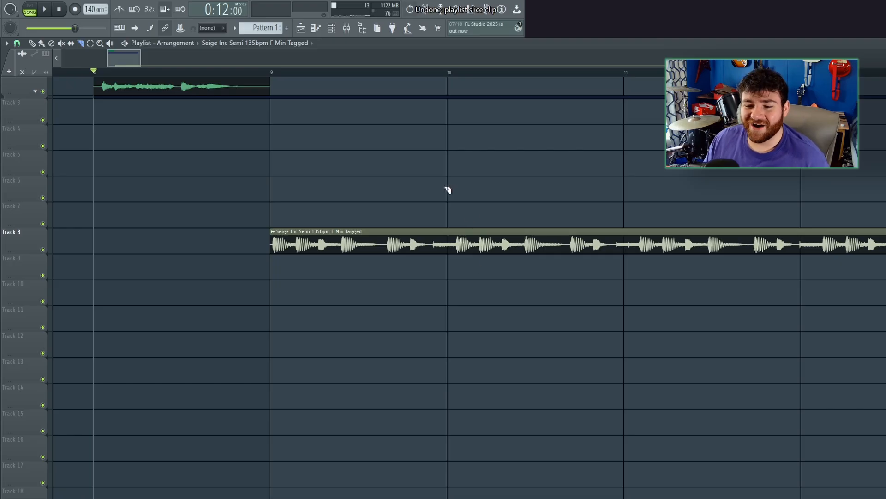
left_click_drag(454, 194, 296, 281)
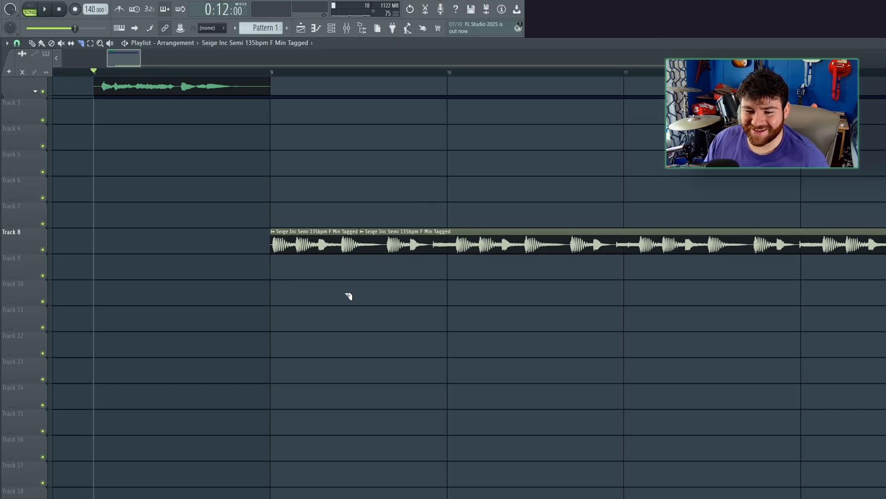
key("ctrl+z")
left_click_drag(342, 194, 469, 312)
key("ctrl+z")
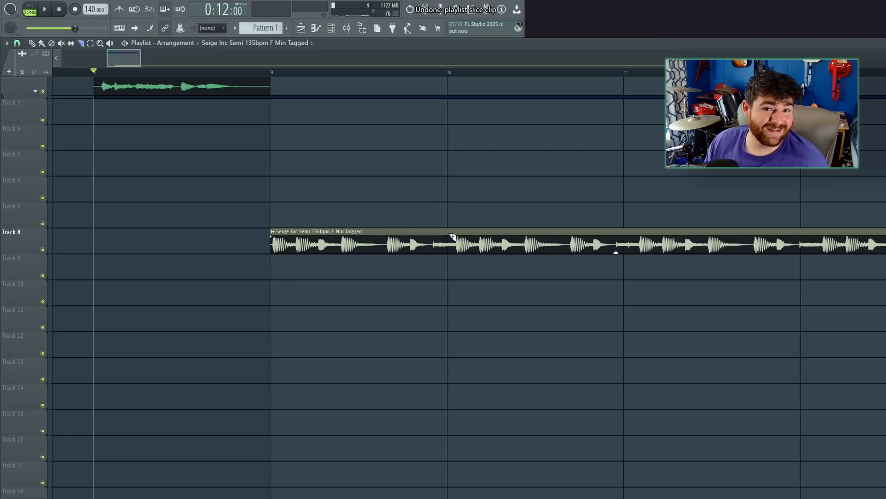
left_click_drag(373, 194, 404, 302)
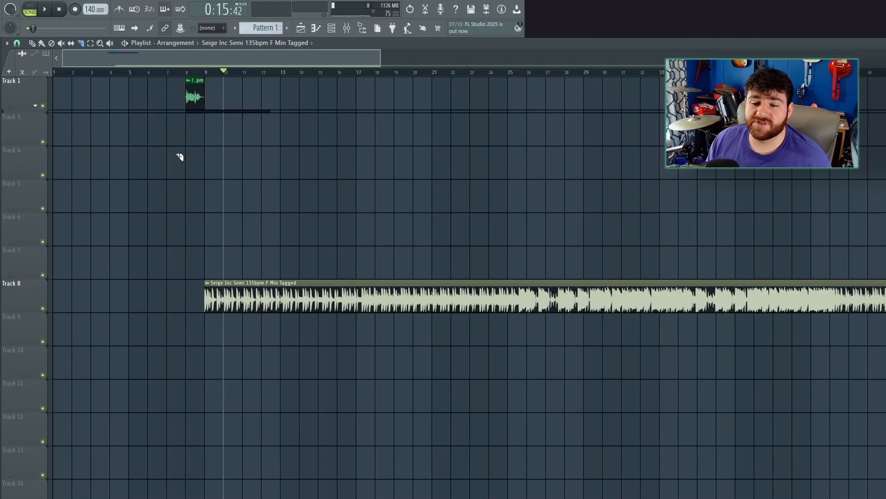
Try a vertical slice through the Track 8 clip near bar 13 and undo it.
left_click_drag(280, 281, 279, 245)
scroll(280, 245, "down", 3)
scroll(286, 227, "up", 2)
key("ctrl+z")
left_click_drag(281, 211, 282, 238)
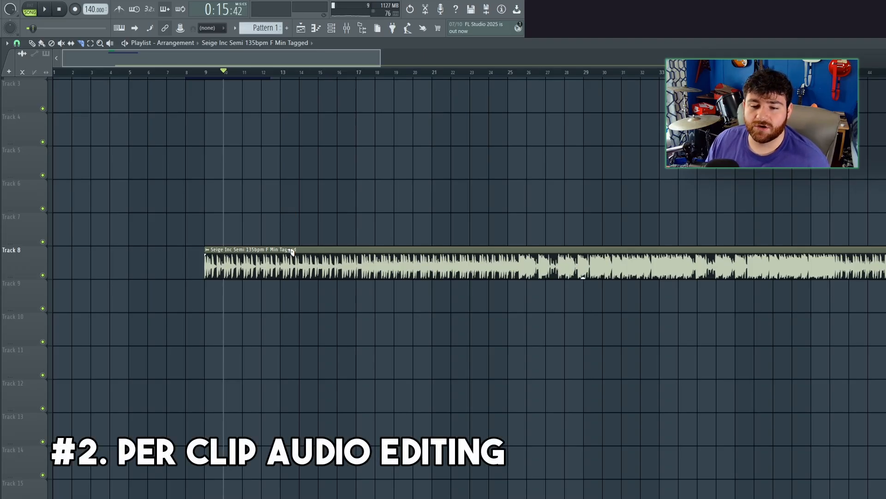
Slice the Track 8 clip at bars 11 and 13 and inspect its sample variants in the channel settings.
scroll(292, 245, "up", 3)
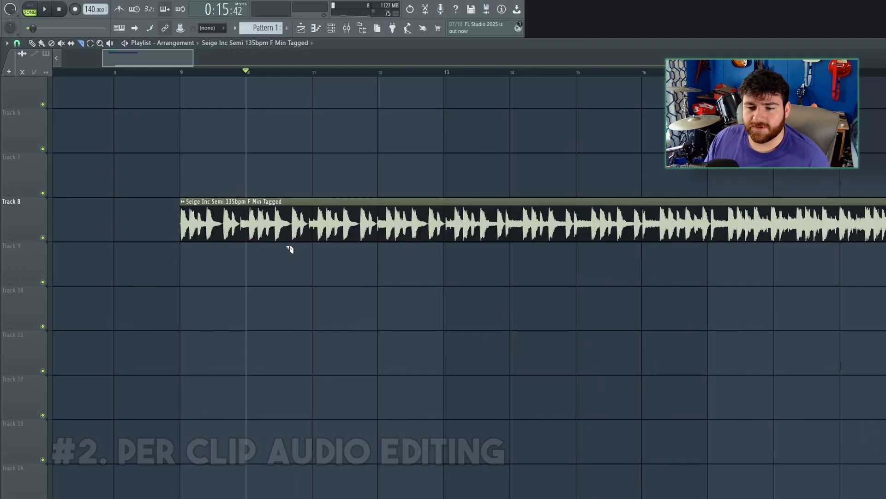
left_click_drag(324, 149, 326, 424)
left_click_drag(402, 191, 406, 343)
key("p")
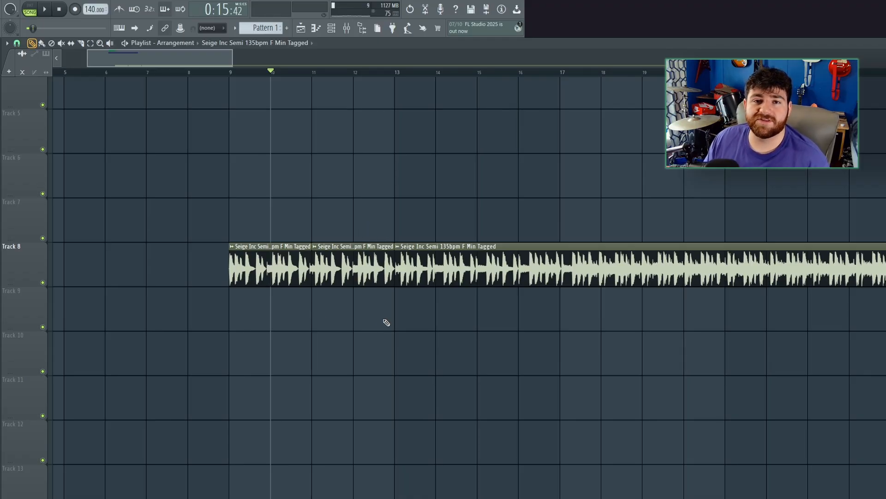
double_click(417, 266)
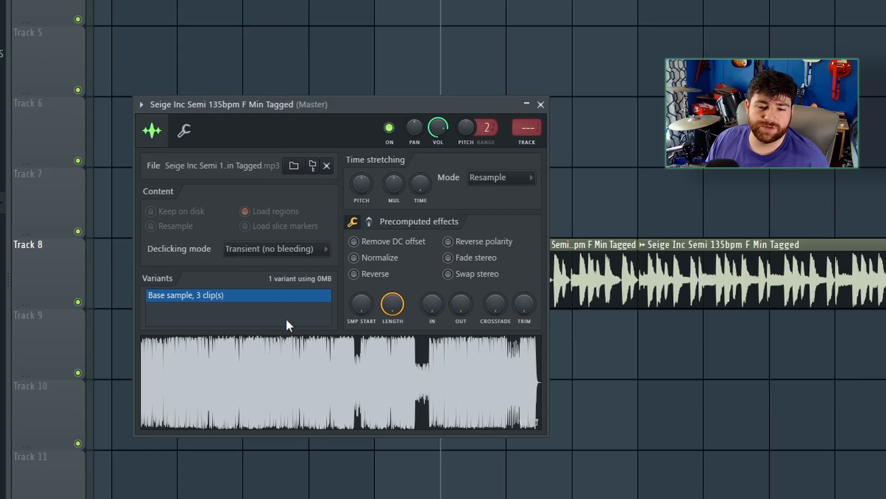
left_click(541, 104)
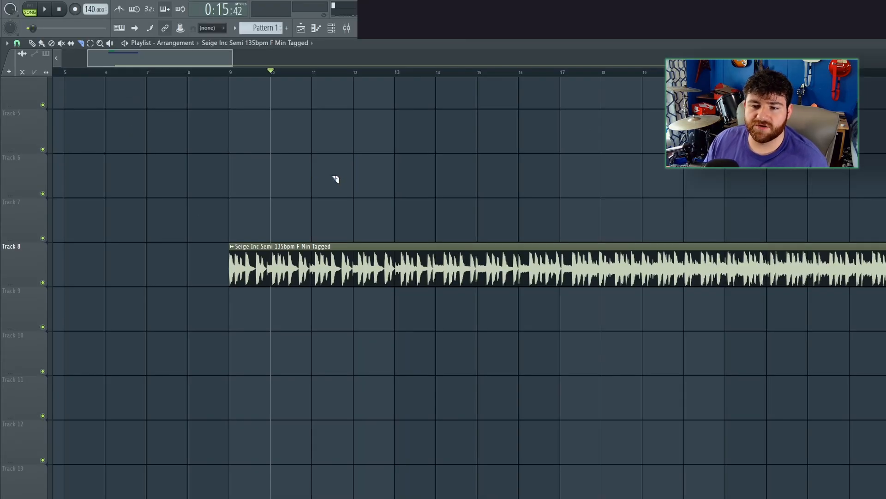
Slice the Track 8 clip at bars 11, 13 and 15 and check the variants list in its channel settings.
left_click_drag(319, 157, 319, 369)
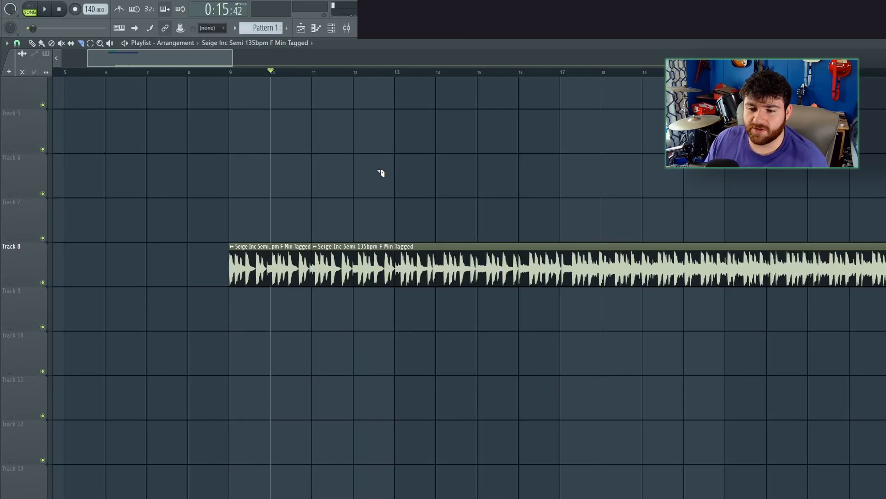
left_click_drag(390, 172, 407, 263)
left_click_drag(466, 199, 494, 313)
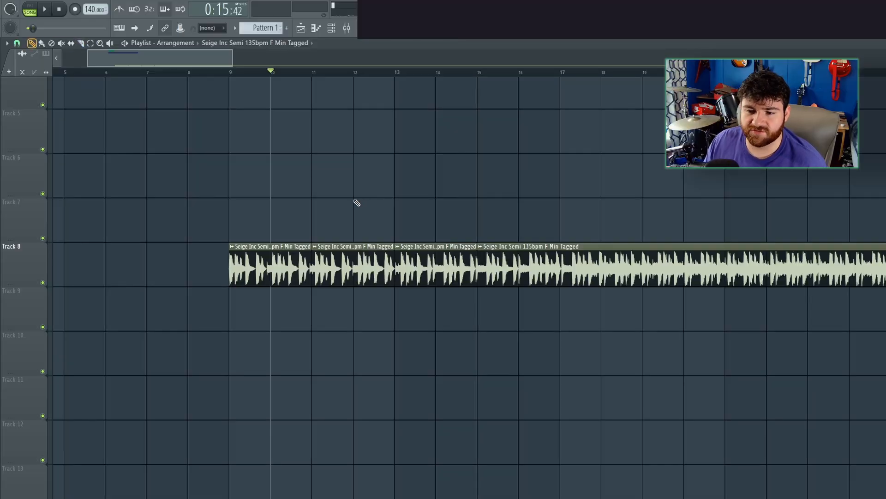
double_click(372, 261)
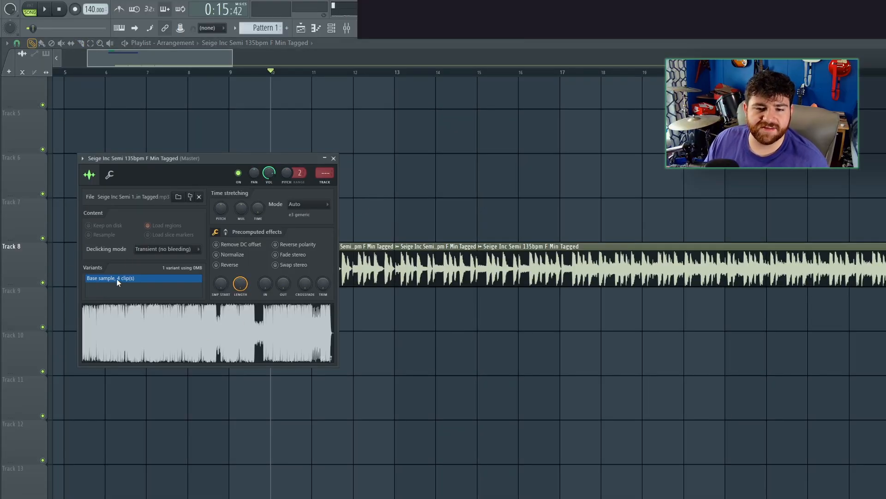
left_click(334, 160)
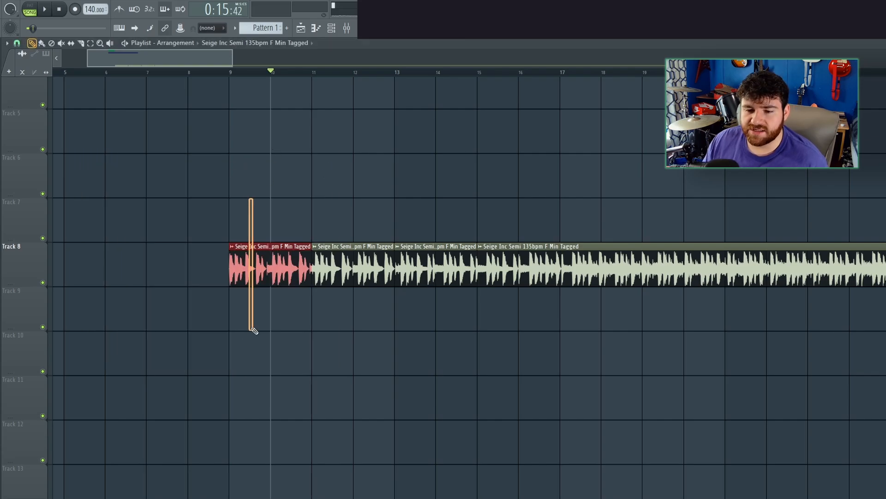
left_click_drag(541, 199, 487, 198)
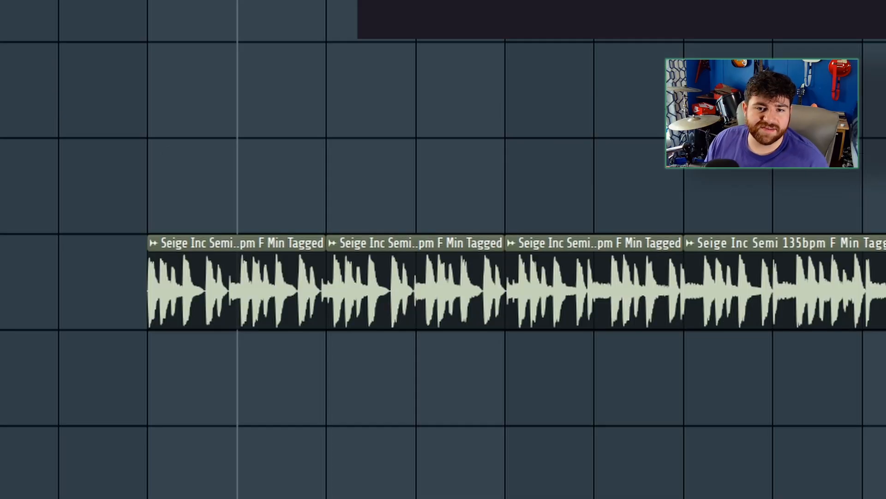
Time-stretch the second clip down to one bar, audition the clips including bars 13 and 15, and restore its two-bar length.
left_click_drag(393, 245, 341, 245)
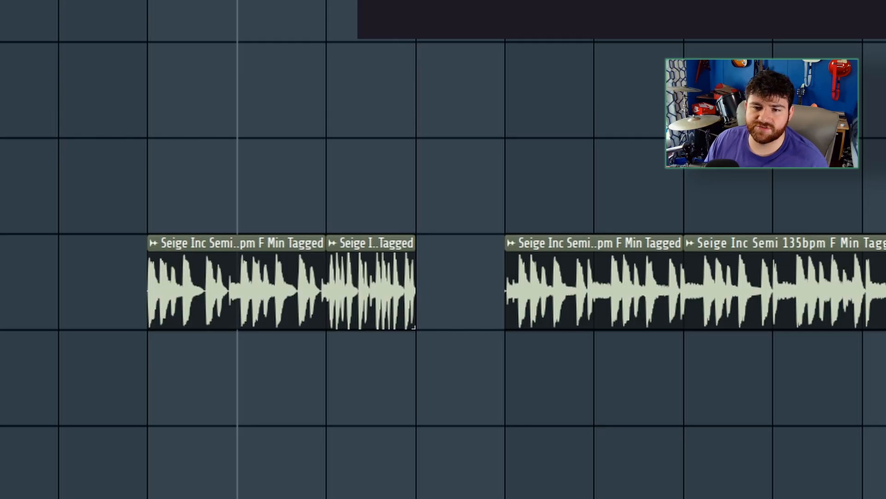
key("space")
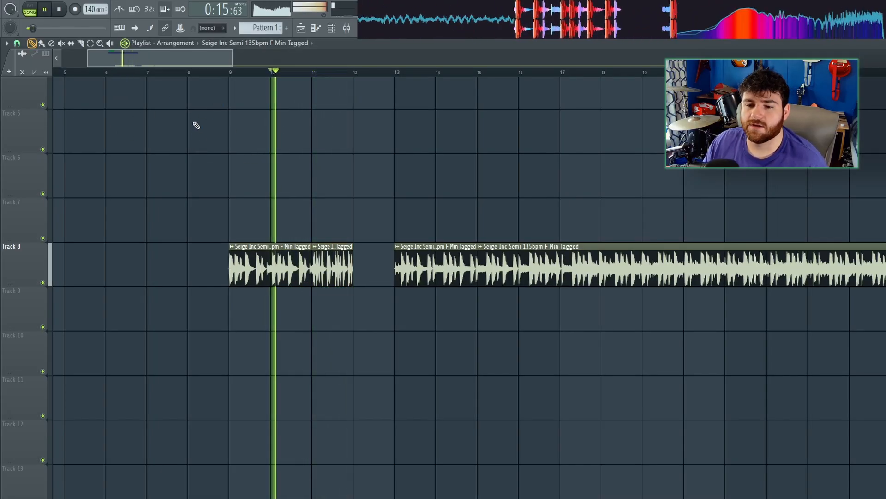
left_click(398, 73)
left_click(479, 72)
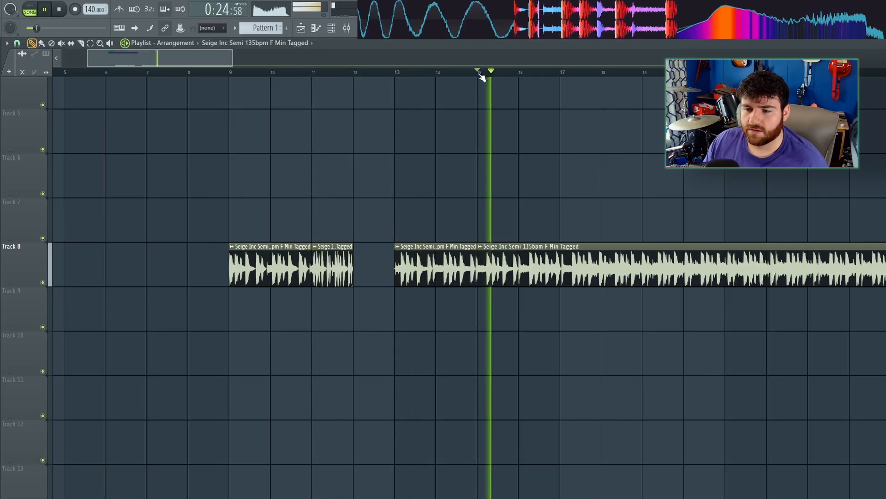
key("space")
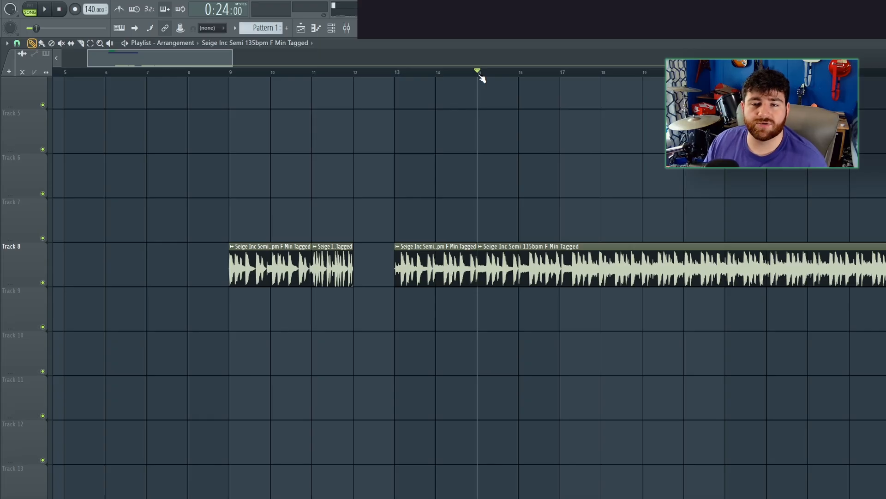
left_click_drag(352, 243, 394, 245)
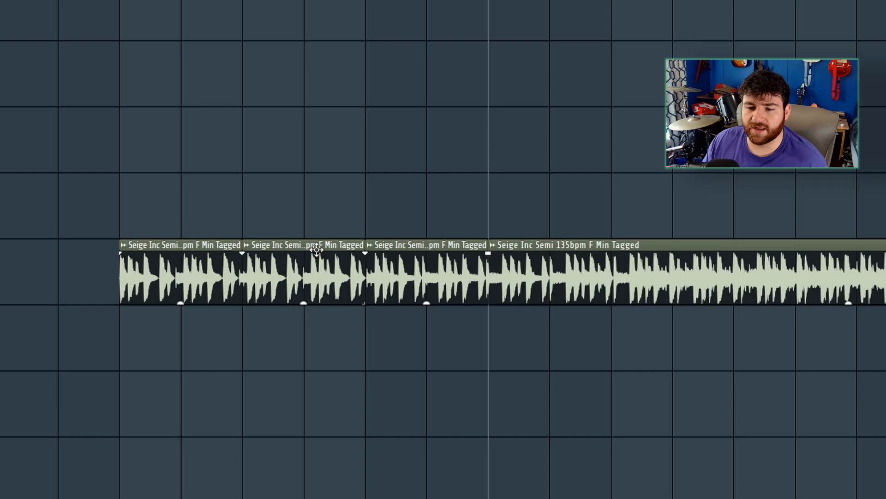
Open the second clip's properties and try its gain, lowering it to about -21.3 dB and restoring the level.
double_click(317, 250)
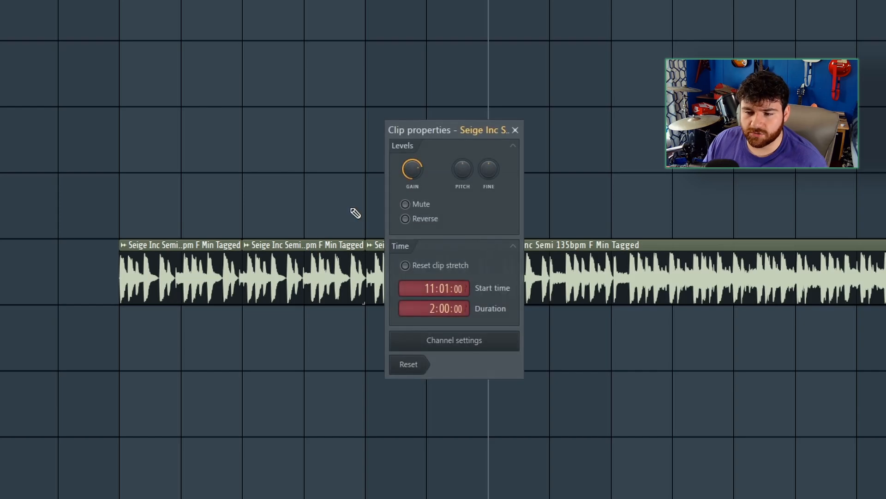
left_click_drag(436, 130, 421, 89)
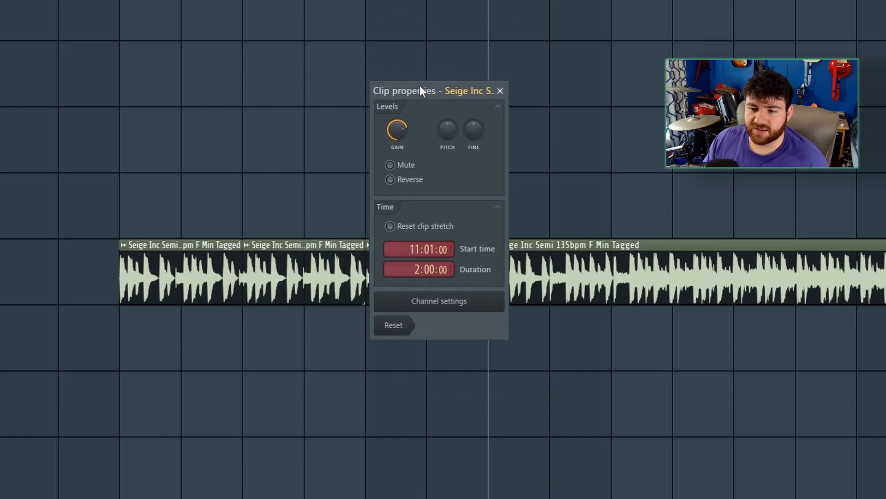
mouse_move(397, 130)
left_mouse_down()
mouse_move(412, 144)
mouse_move(405, 121)
left_mouse_up()
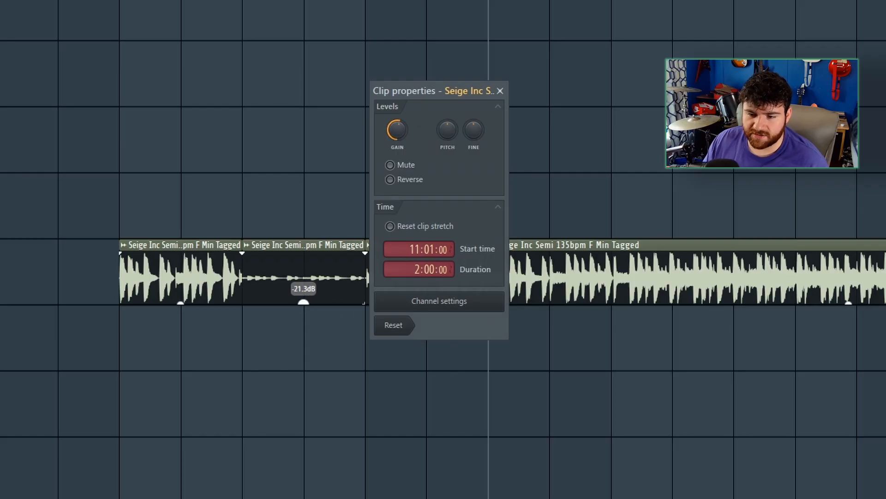
left_click_drag(303, 303, 305, 295)
Try the Mute and Reverse options on the second clip, switching each one back off.
left_click(409, 167)
left_click(409, 169)
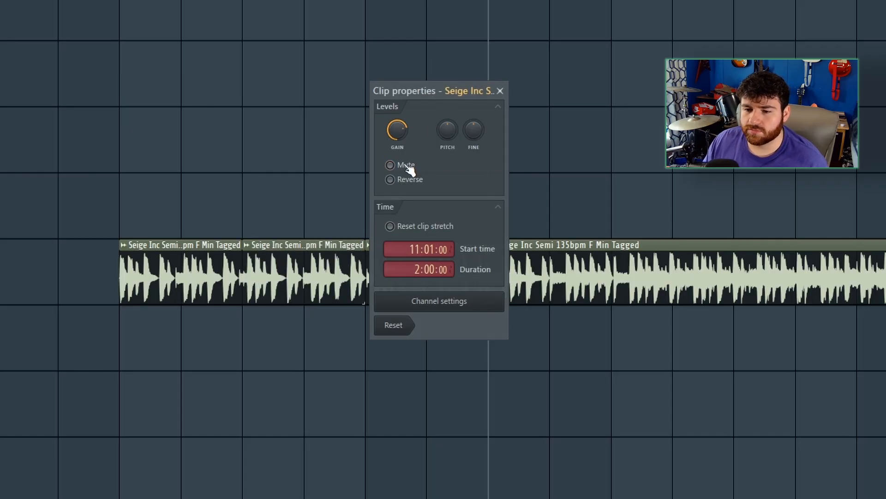
left_click(393, 180)
left_click(394, 182)
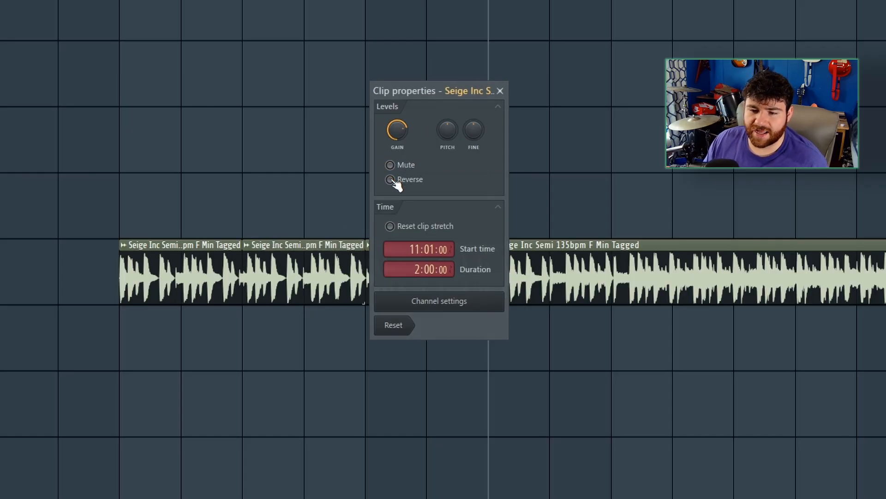
left_click(394, 182)
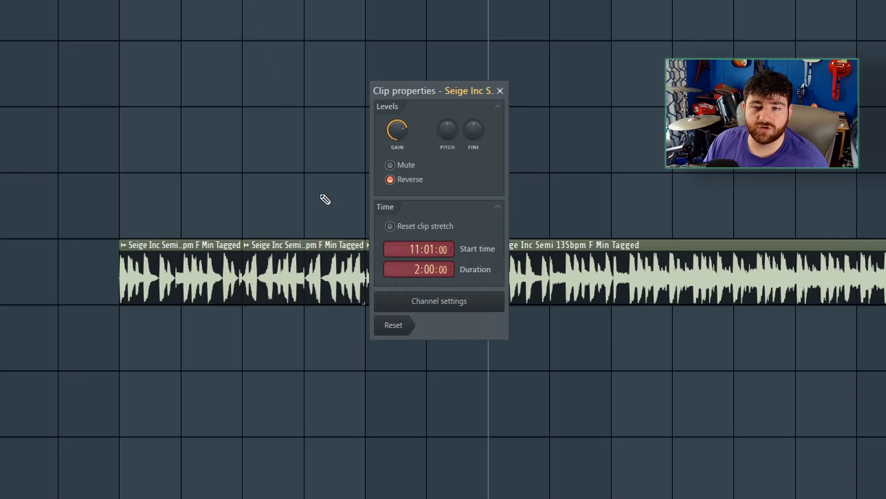
left_click(394, 181)
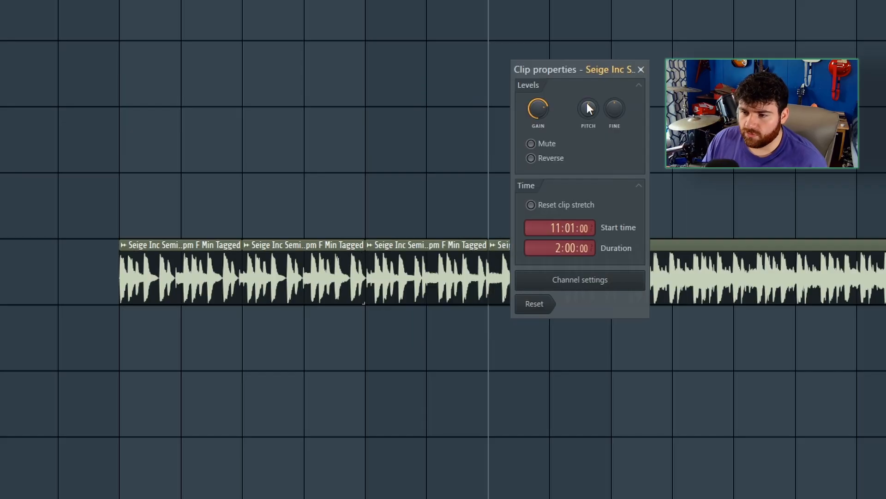
Lower the second clip's pitch to -8 in its clip properties.
left_click_drag(587, 108, 587, 112)
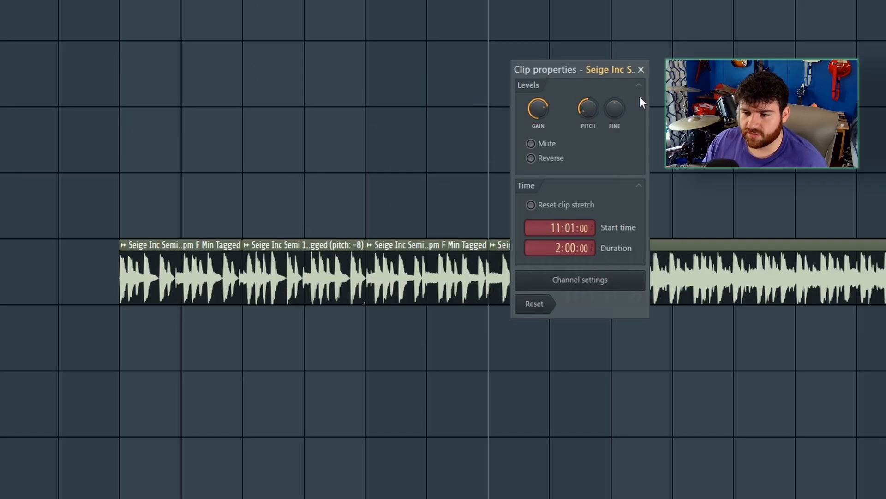
Reset the second clip's pitch, and try its fine pitch at 0.99 before restoring the default.
left_click(589, 109, "alt")
left_click_drag(615, 109, 622, 112)
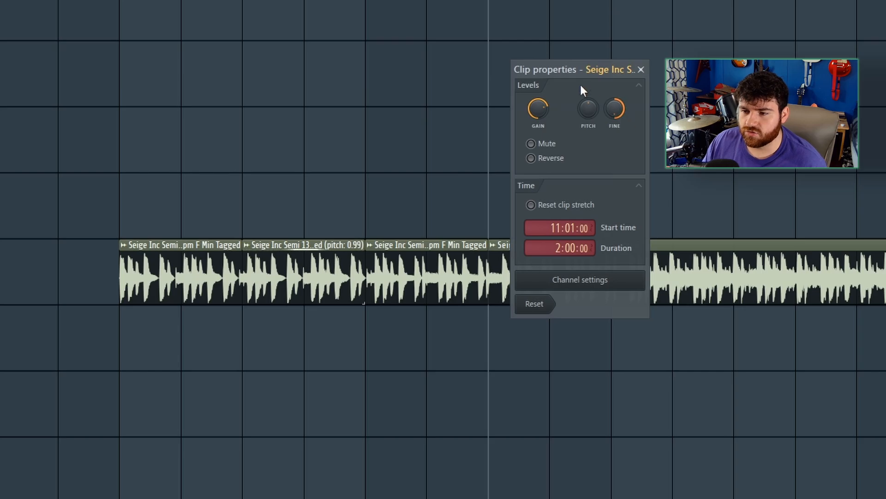
left_click(617, 111, "alt")
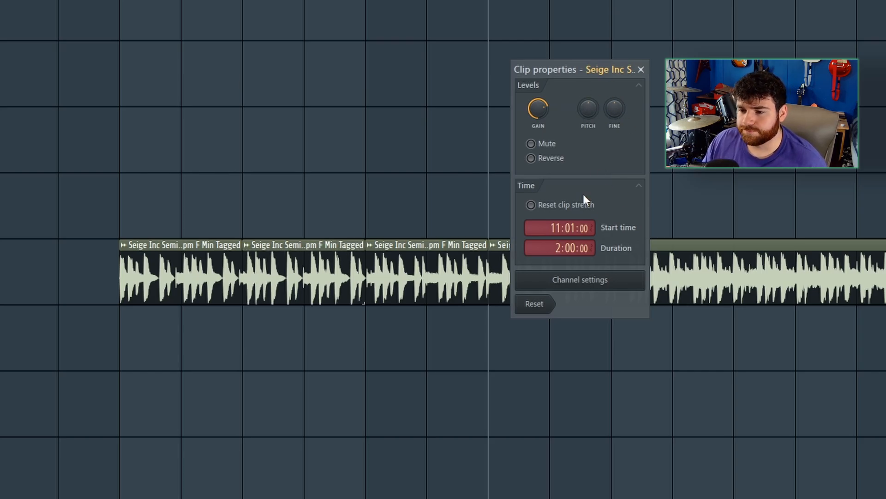
Reset the second clip's stretch and try adjusting its duration in the clip properties.
left_click(532, 206)
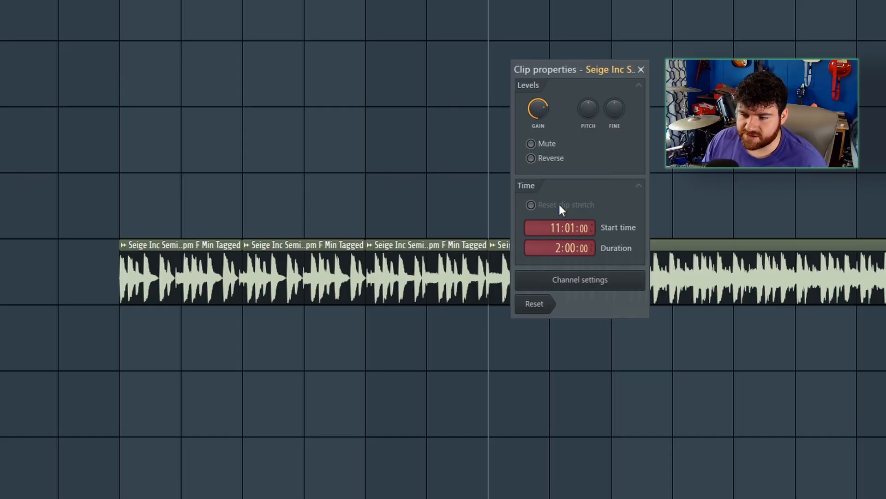
mouse_move(571, 248)
left_mouse_down()
mouse_move(571, 259)
mouse_move(564, 253)
mouse_move(581, 235)
left_mouse_up()
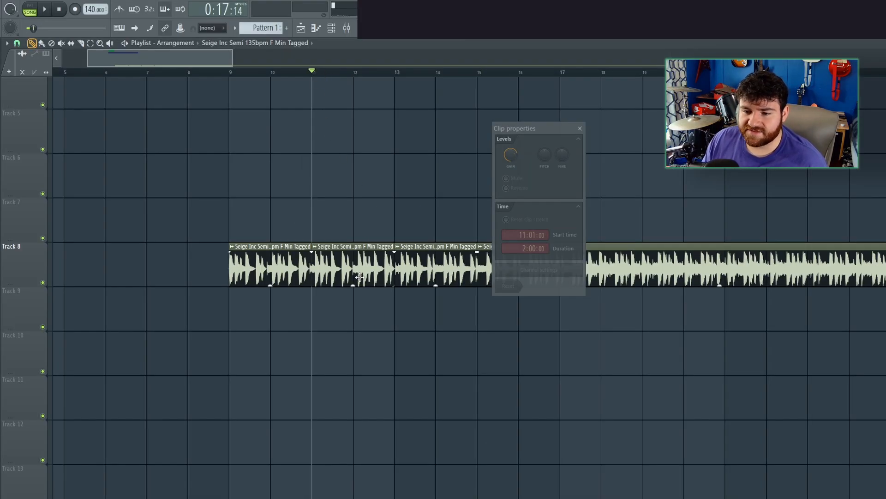
Open the channel settings of the second clip's sample and reposition the window over the playlist.
double_click(360, 277)
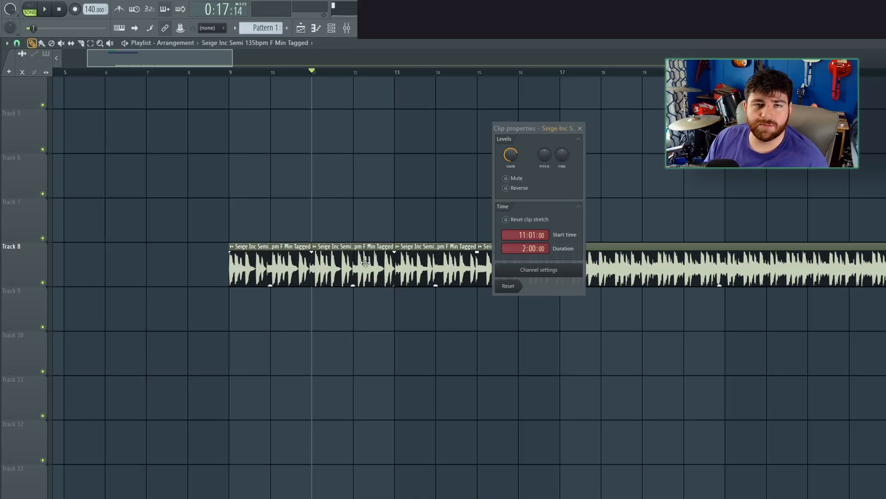
double_click(367, 262)
left_click_drag(285, 154, 403, 143)
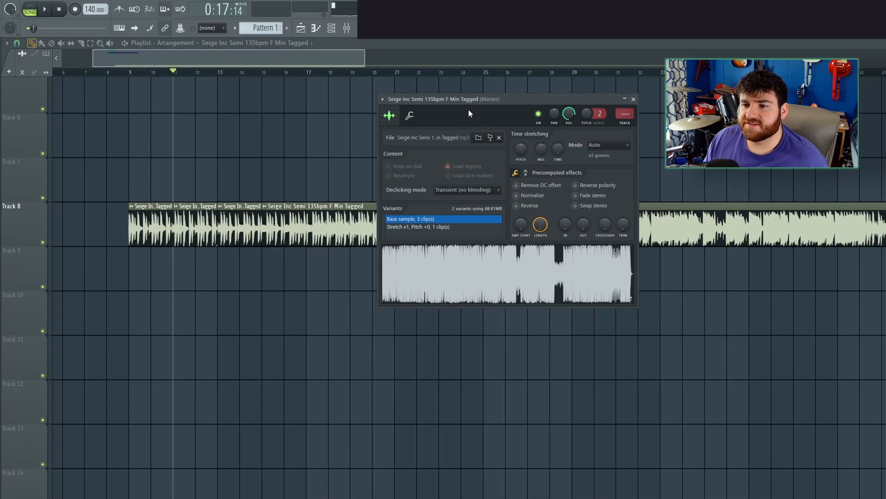
left_click_drag(469, 113, 395, 129)
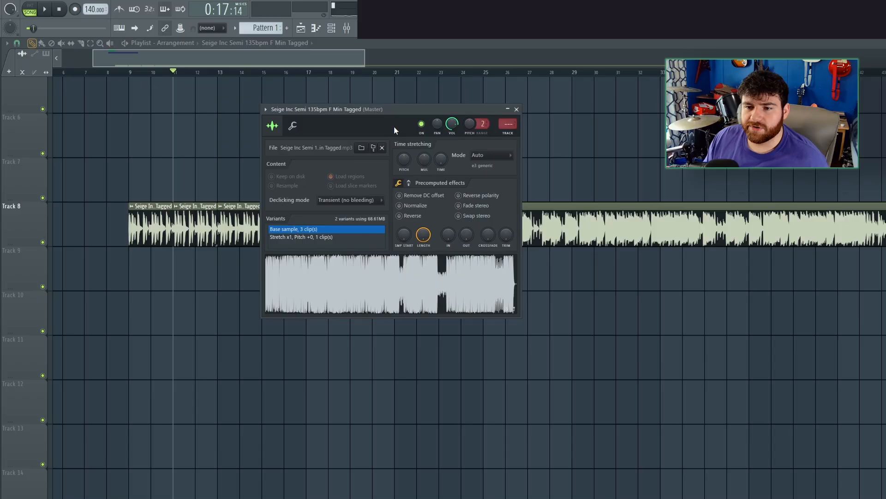
Compare the sample's variants, alternating between the base sample and the Stretch x1, Pitch +0 variant.
left_click(301, 236)
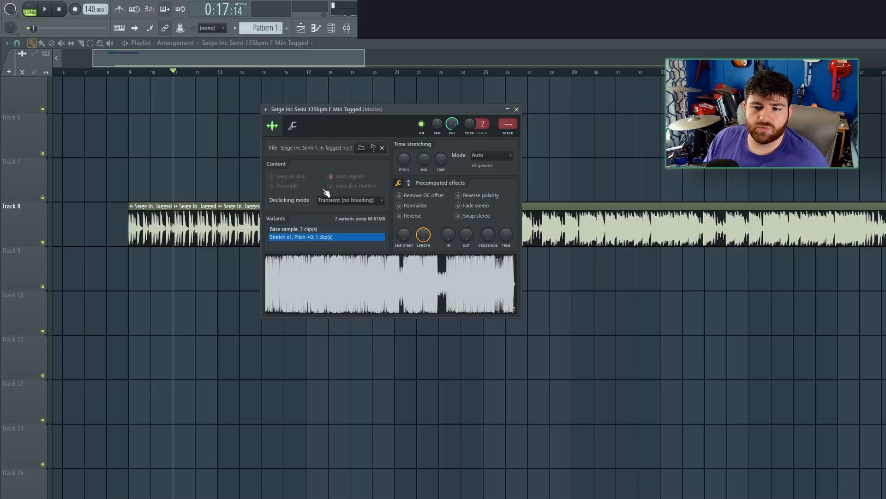
left_click(303, 229)
left_click(290, 236)
left_click(297, 229)
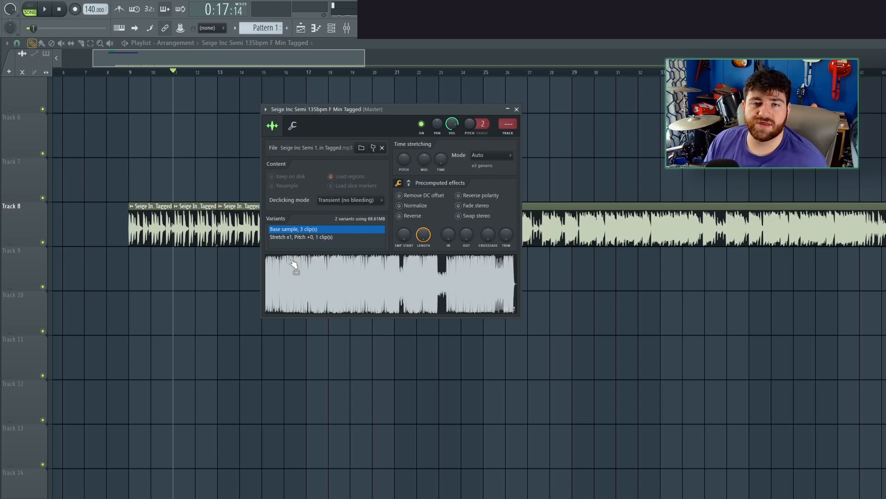
left_click(365, 236)
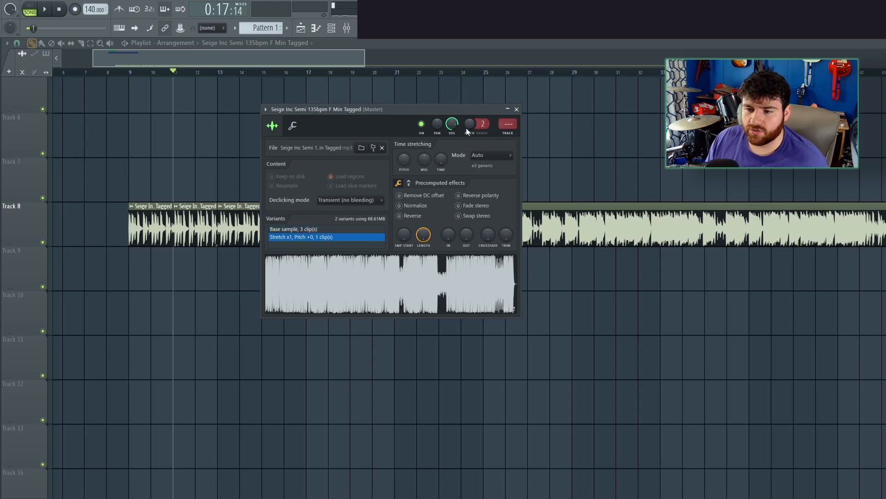
Try the Normalize and Boost precomputed effects on the sample and close its channel settings.
left_click(400, 205)
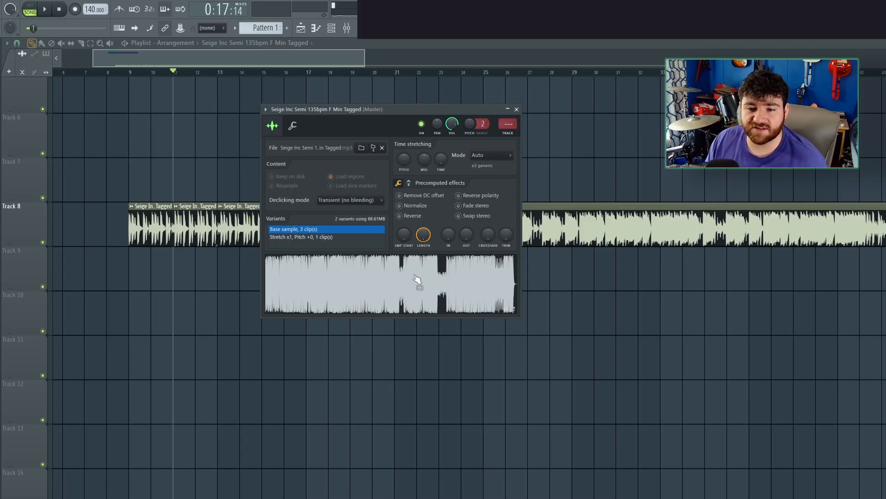
left_click(409, 183)
left_click_drag(410, 200, 400, 230)
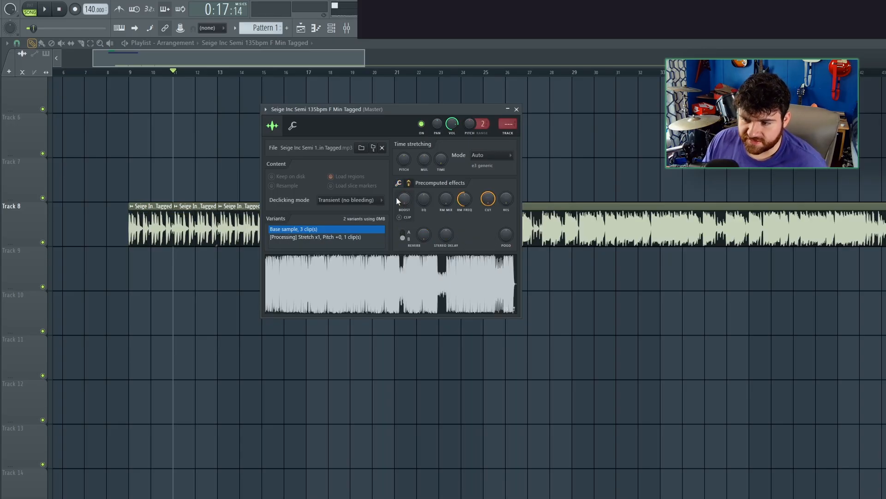
left_click(398, 183)
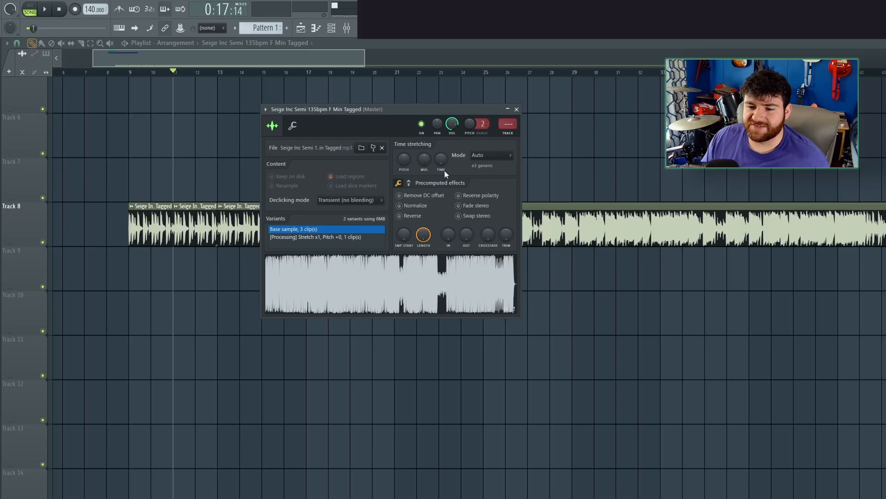
left_click(339, 237)
left_click(517, 109)
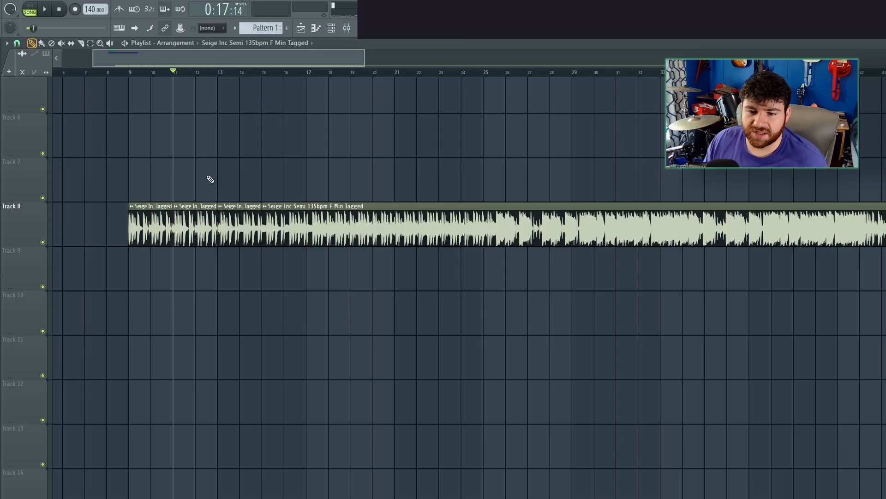
left_click(196, 209)
left_click_drag(509, 130, 279, 151)
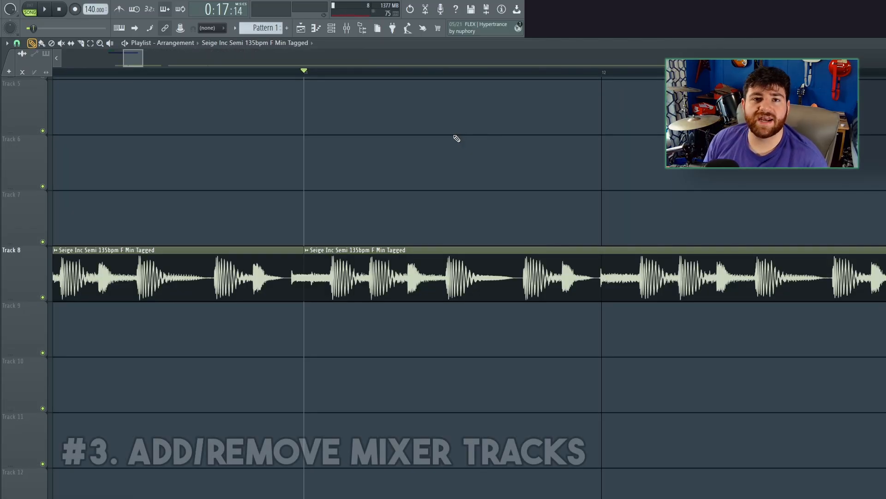
Show the mixer and add new tracks one at a time after the last insert, up to Insert 137.
key("F9")
scroll(380, 188, "down", 15)
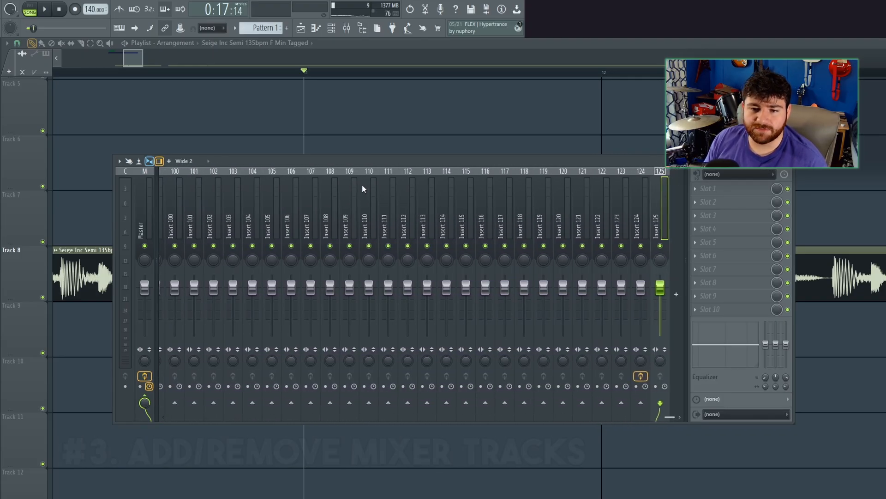
scroll(515, 184, "down", 1)
left_click(677, 294)
left_click(678, 294)
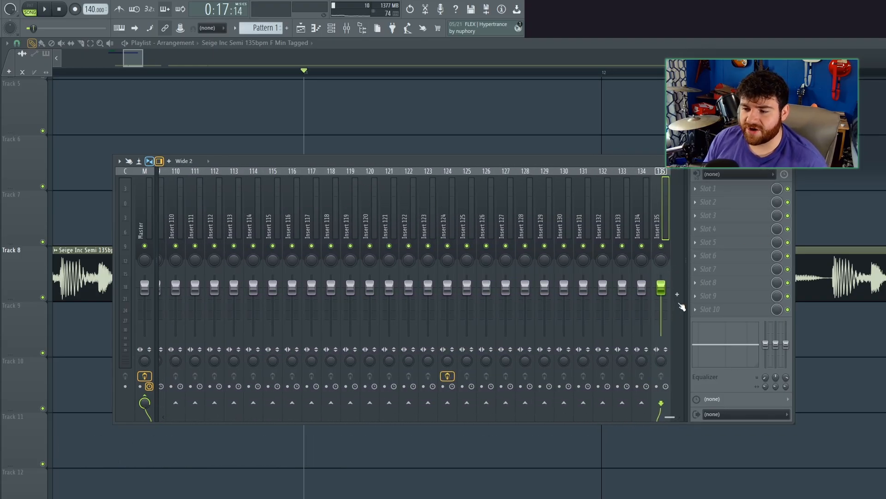
left_click(678, 294)
left_click(677, 294)
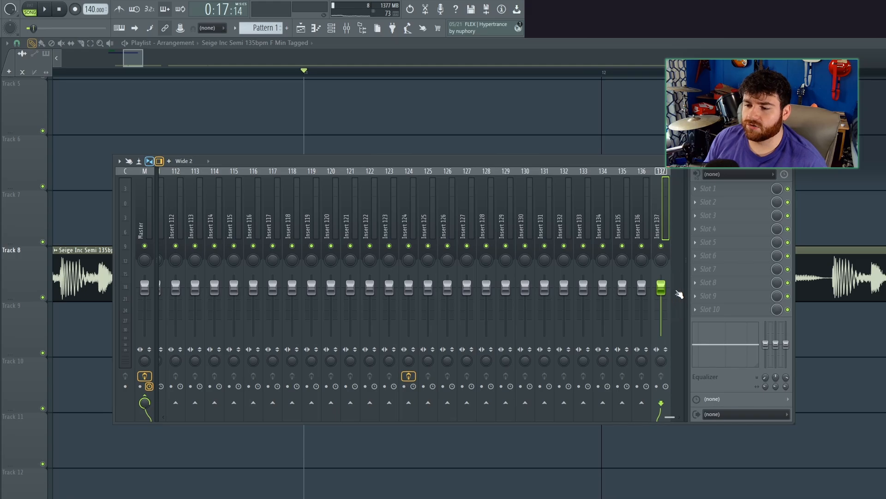
Add a mixer track from the saved !GuitarRig state and open its Guitar Rig 7 effect.
right_click(678, 294)
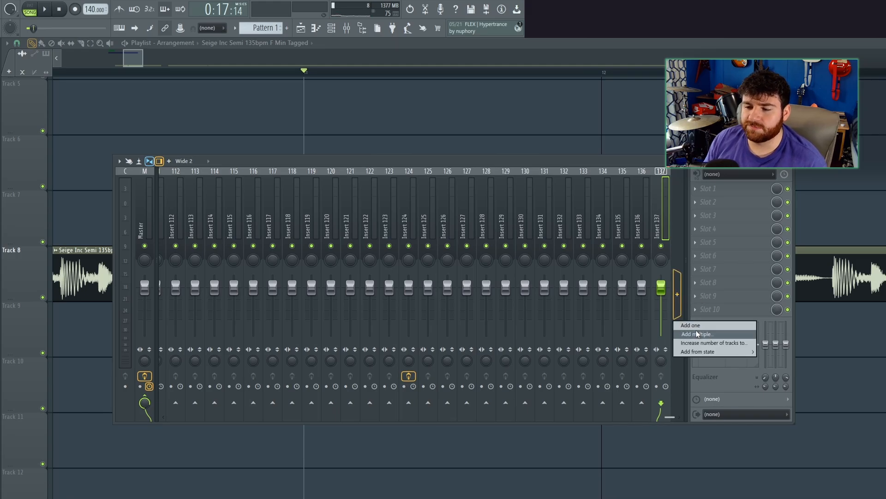
mouse_move(698, 354)
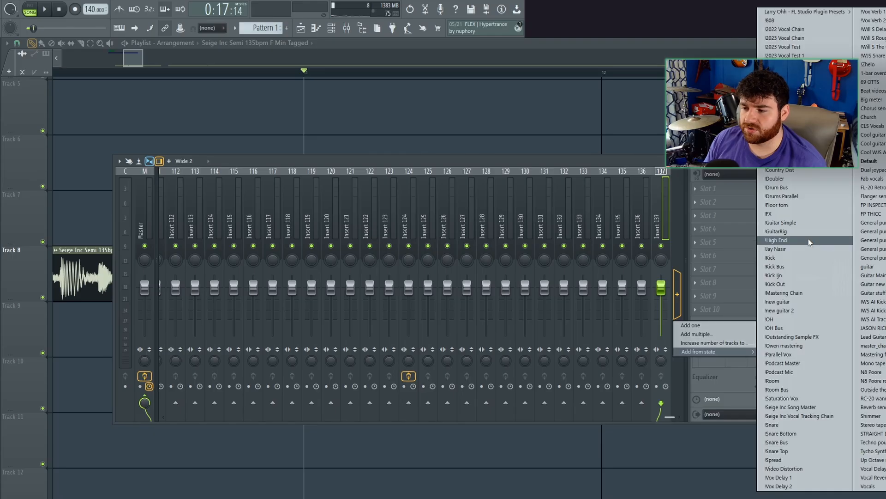
left_click(780, 231)
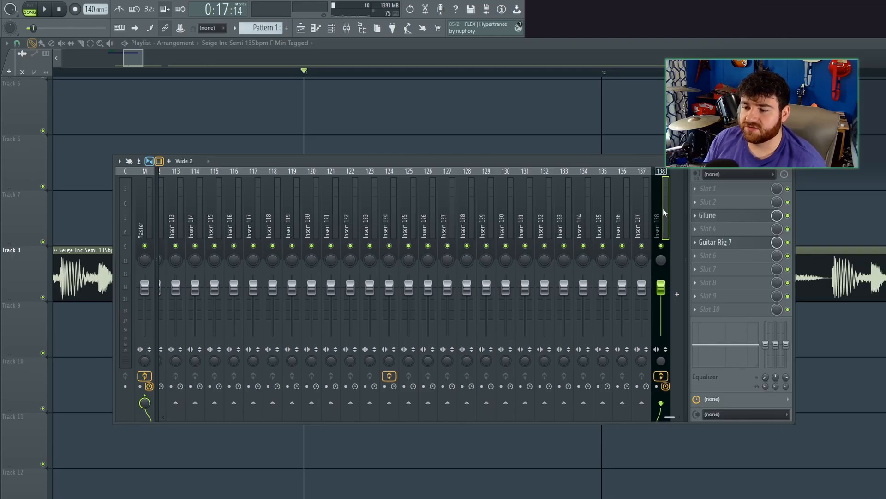
left_click(736, 242)
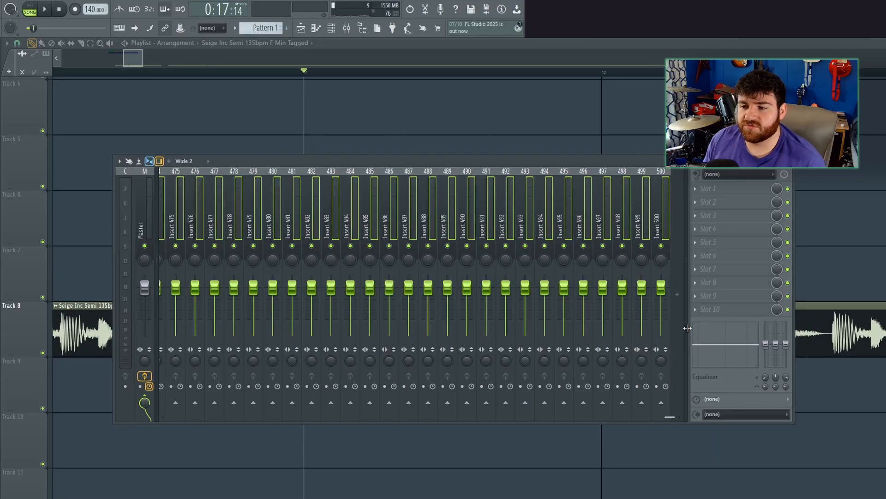
Look through the full range of mixer tracks from the first insert to Insert 500.
scroll(580, 183, "up", 15)
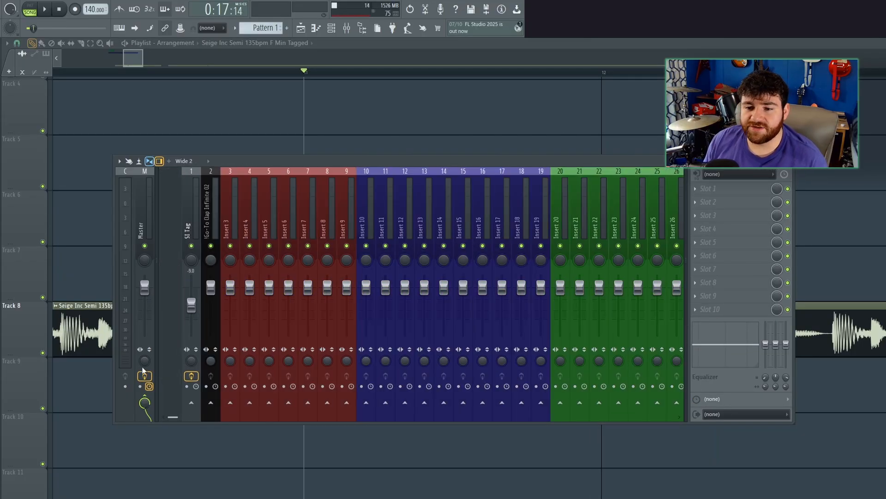
scroll(439, 362, "up", 6)
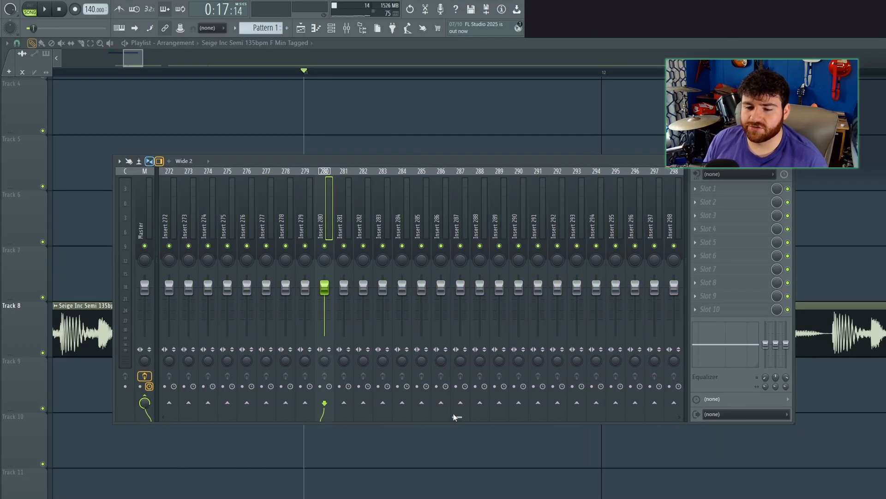
scroll(299, 398, "up", 13)
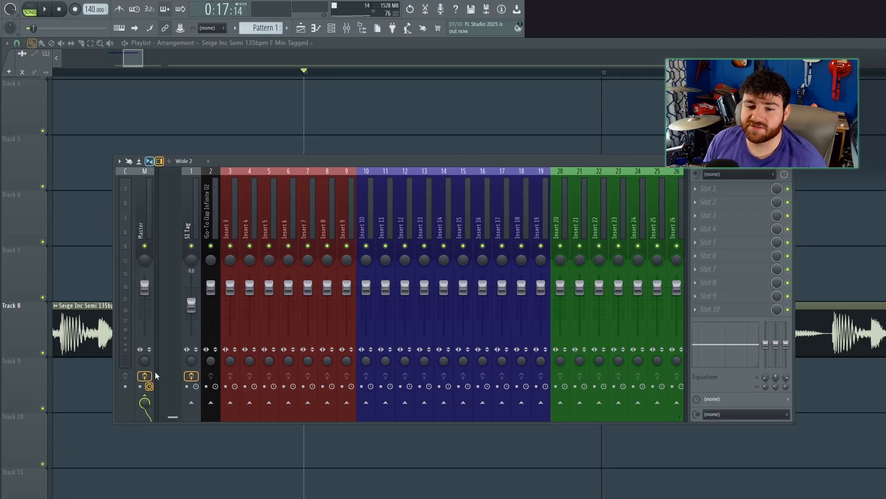
left_click_drag(173, 417, 294, 417)
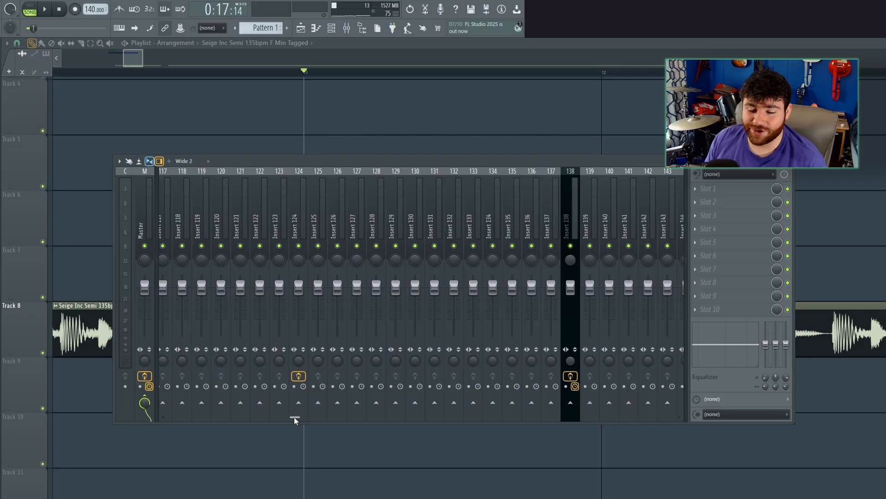
scroll(359, 215, "down", 20)
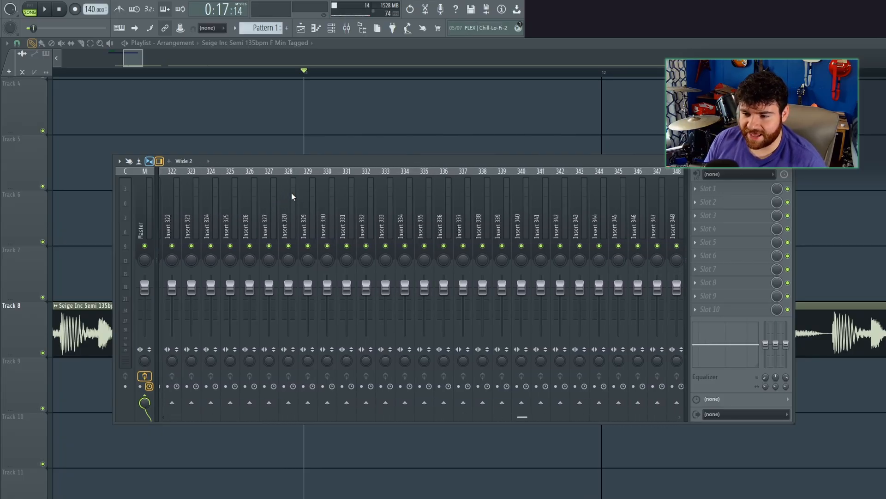
scroll(298, 198, "down", 20)
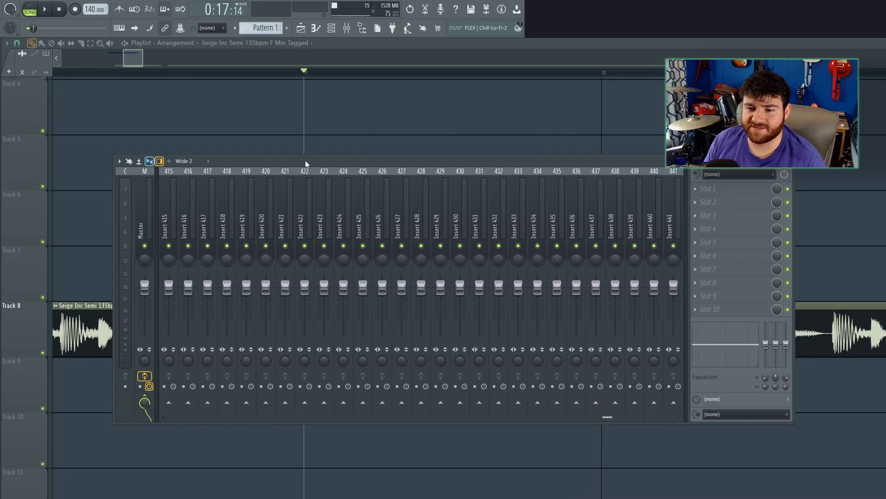
scroll(317, 173, "down", 10)
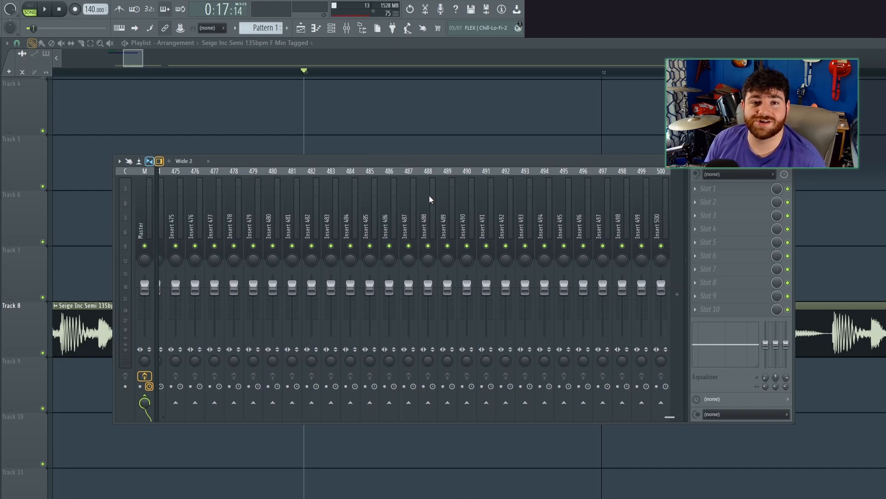
Select the mixer tracks from Insert 478 to Insert 500 and delete them.
left_click(583, 203)
left_click(409, 184)
left_click(470, 229)
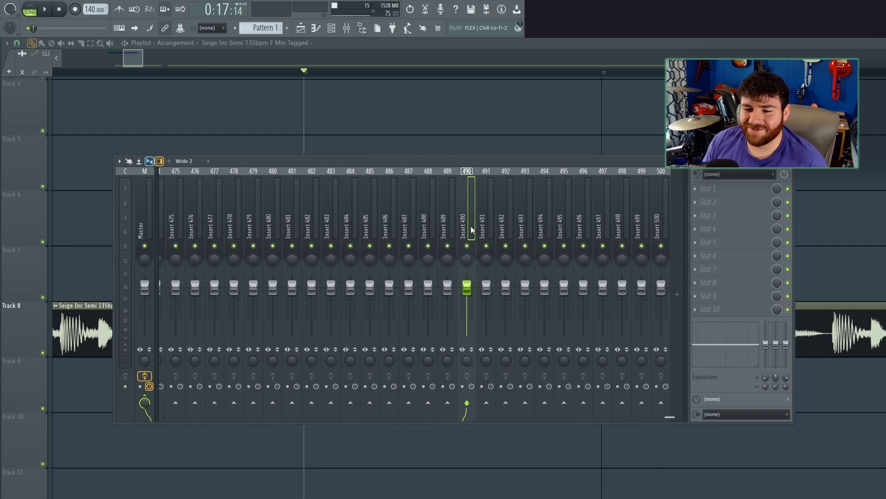
left_click_drag(235, 219, 659, 217)
right_click(414, 192)
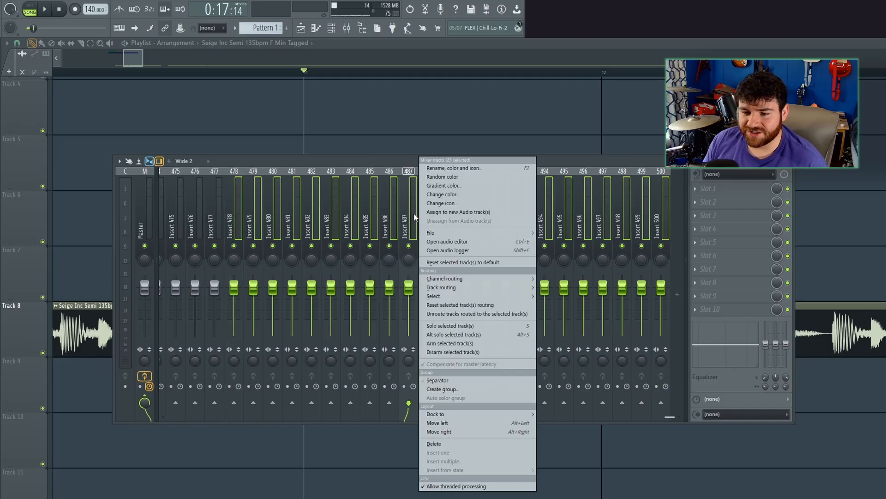
left_click(417, 215)
Delete the mixer tracks Insert 452 to 477, followed by Insert 424 to 451.
left_click_drag(173, 215, 622, 213)
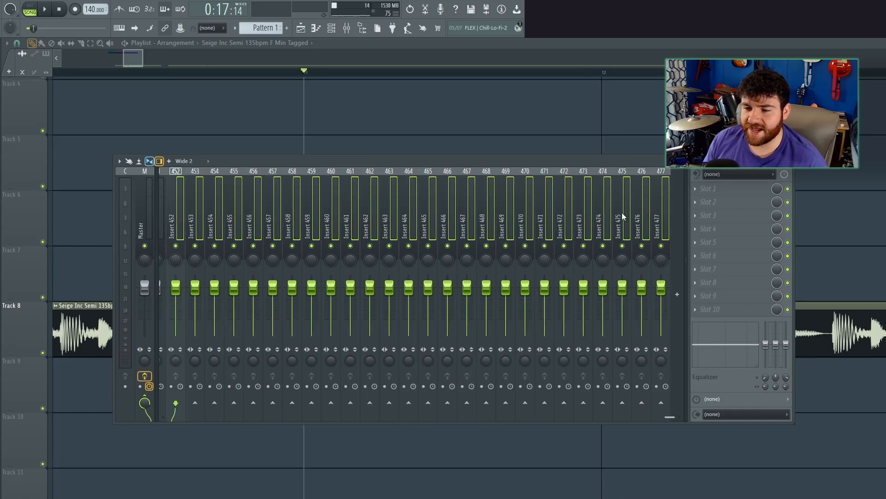
right_click(380, 220)
left_click(416, 443)
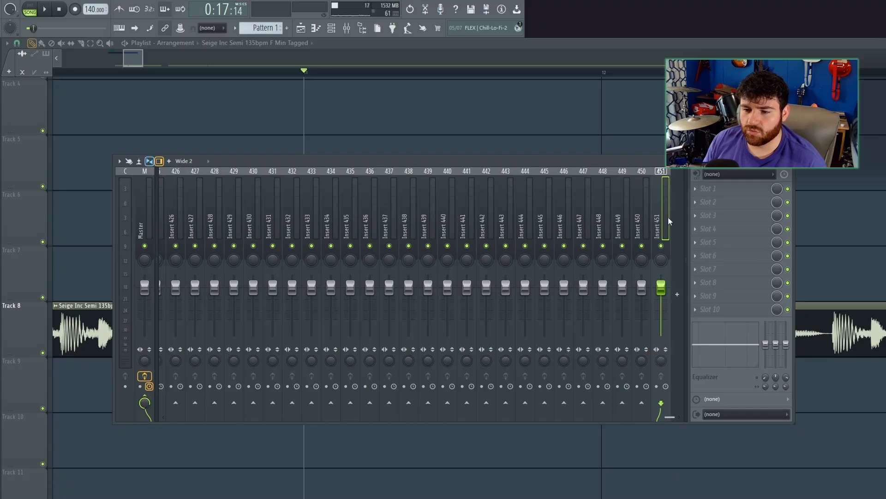
left_click_drag(668, 217, 531, 231)
right_click(531, 231)
left_click(565, 443)
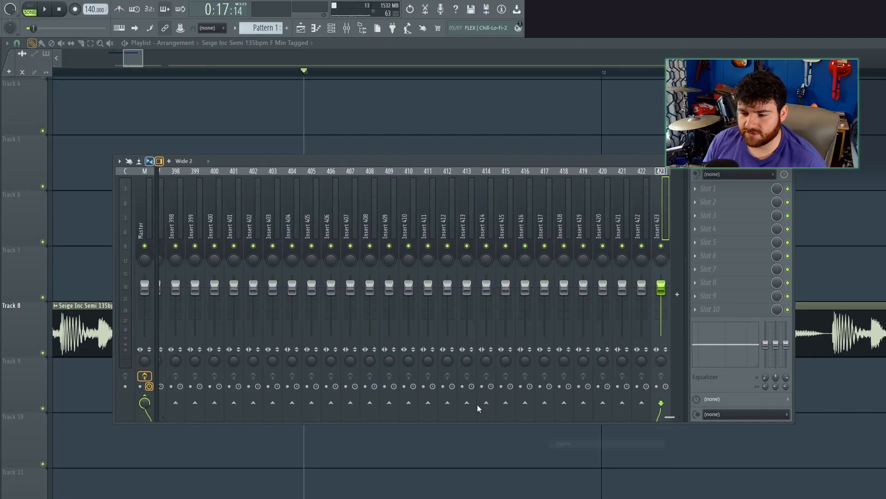
Select the mixer tracks from Insert 423 back to Insert 116 and delete them.
left_click_drag(662, 212, 6, 178)
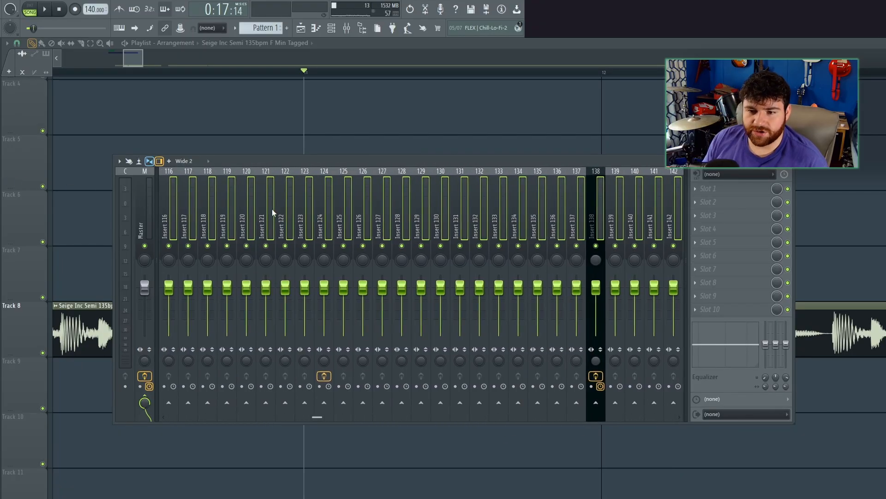
right_click(275, 214)
key("d")
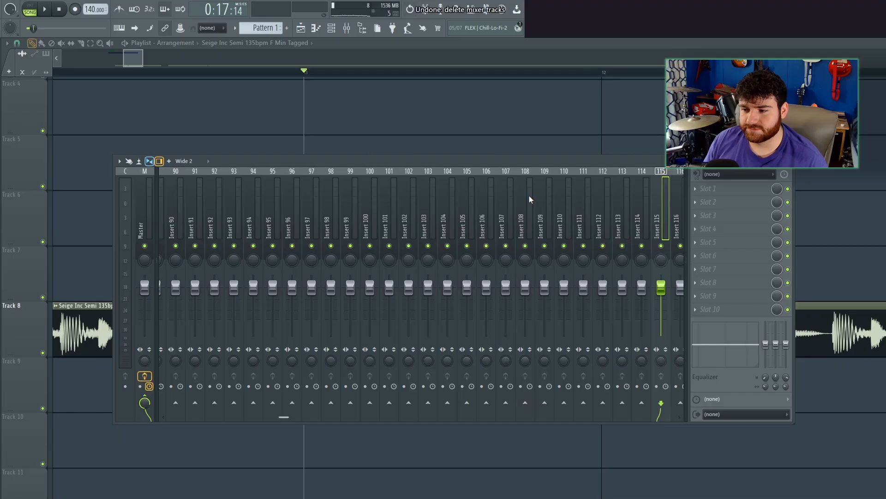
Add new mixer tracks at the end of the mixer and return to the first inserts.
scroll(529, 196, "down", 10)
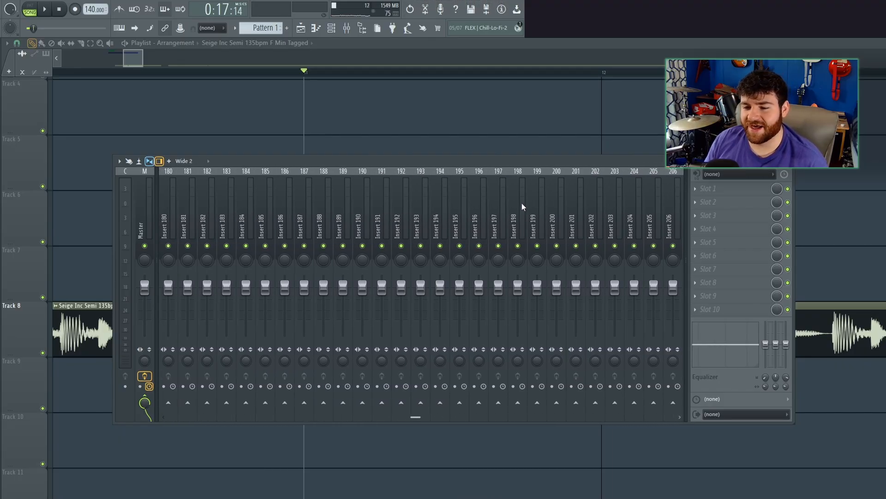
scroll(206, 172, "up", 20)
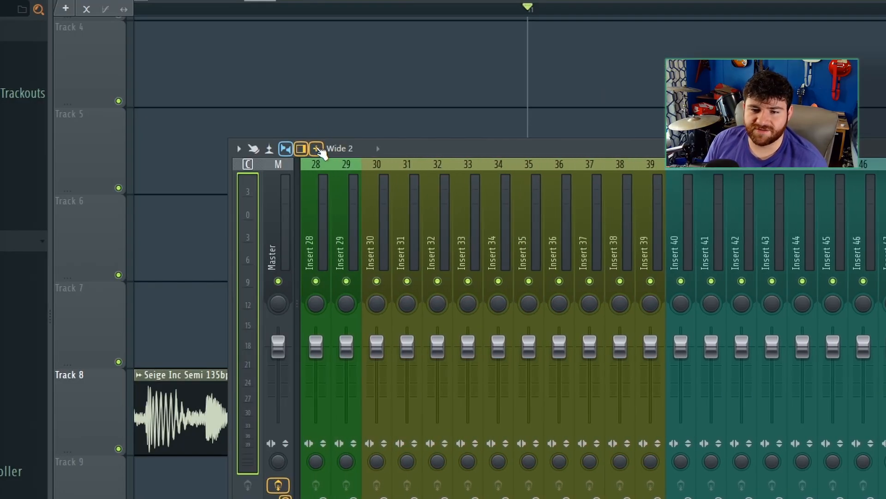
left_click(317, 150)
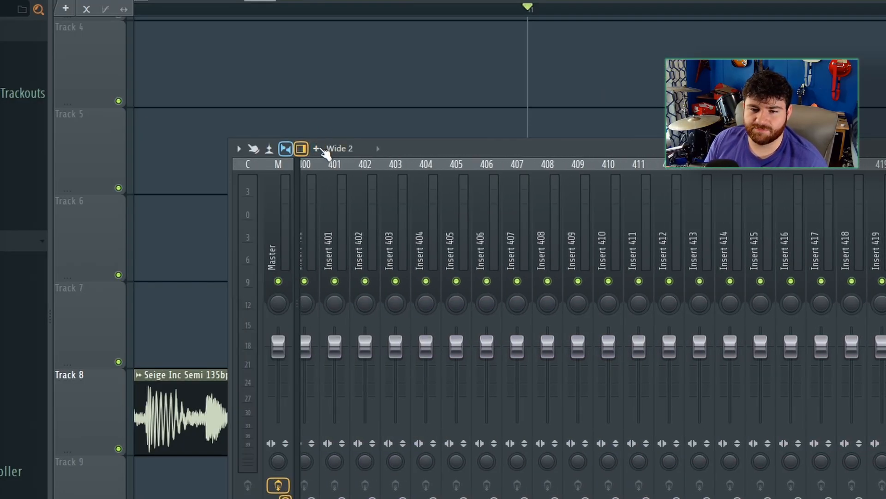
scroll(594, 319, "down", 1)
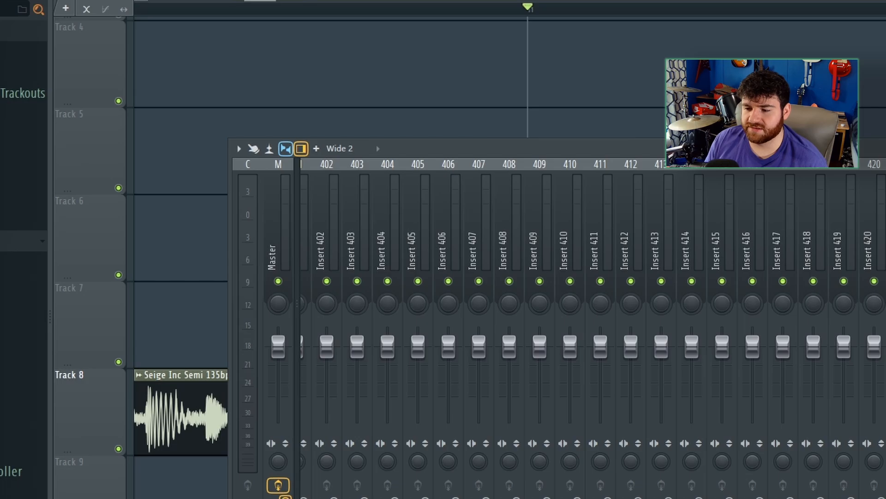
left_click_drag(580, 417, 160, 390)
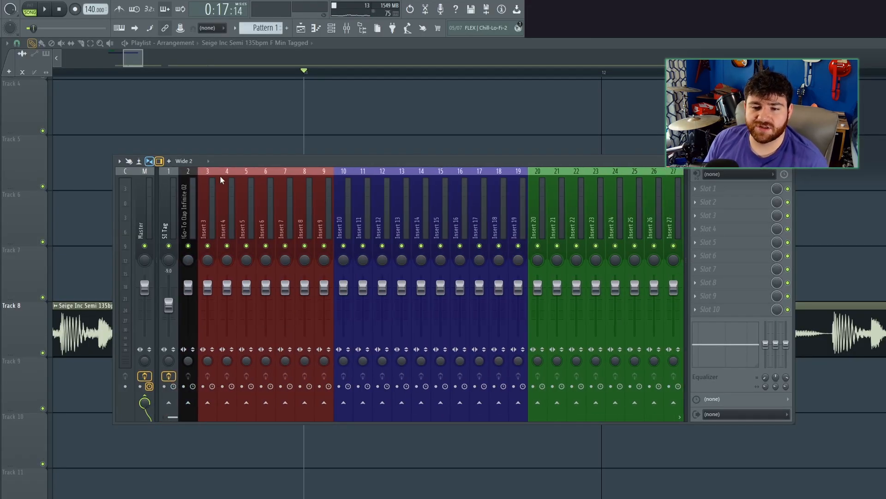
Trim all unused mixer tracks from the project.
left_click(121, 163)
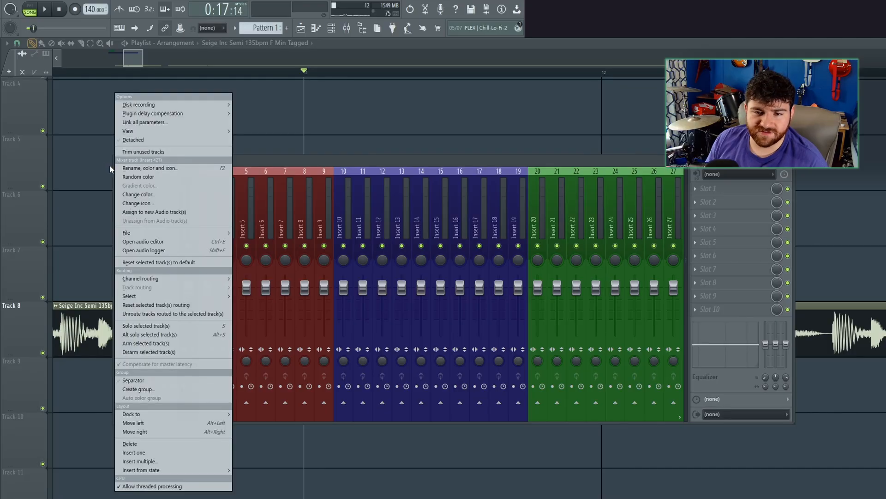
left_click(140, 152)
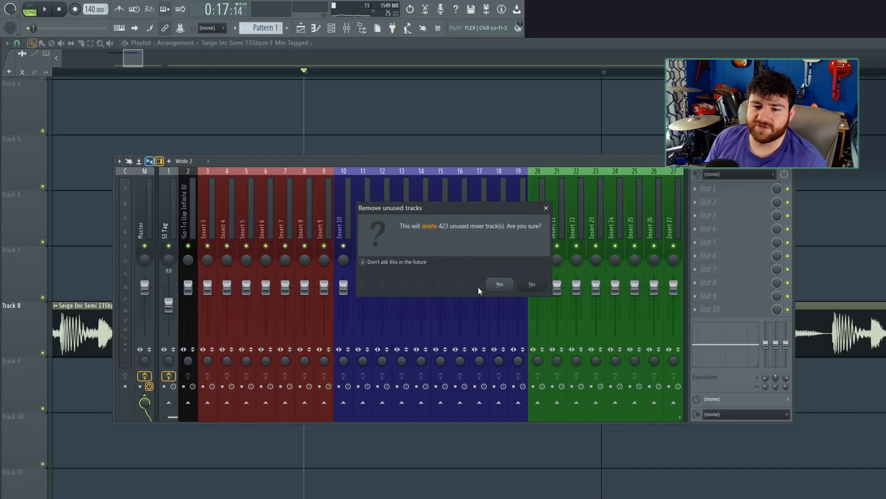
left_click(499, 283)
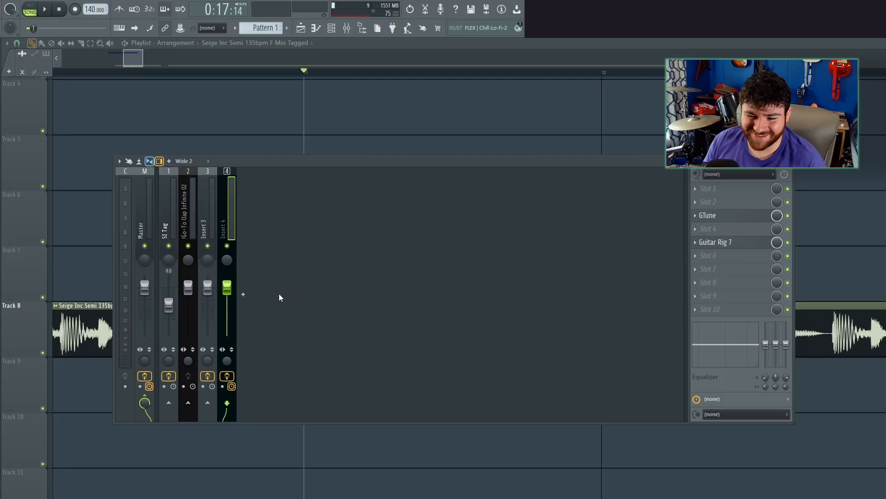
left_click_drag(243, 294, 516, 199)
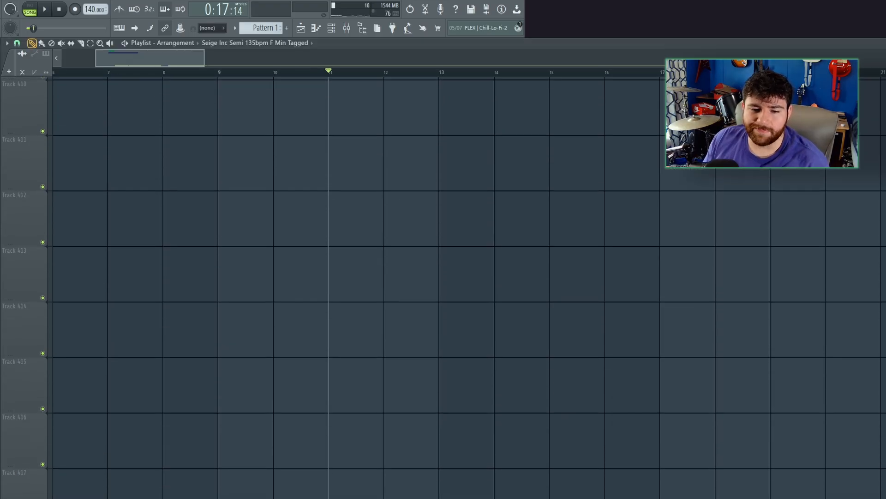
Look through the playlist tracks down to Track 500 and return to the clips on Track 8.
scroll(478, 393, "down", 10)
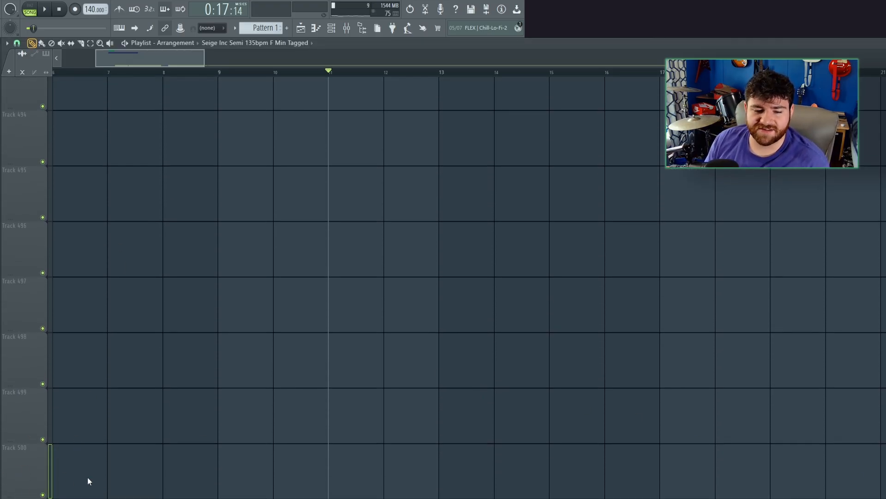
scroll(93, 484, "up", 1)
scroll(93, 483, "down", 1)
left_click_drag(885, 485, 885, 85)
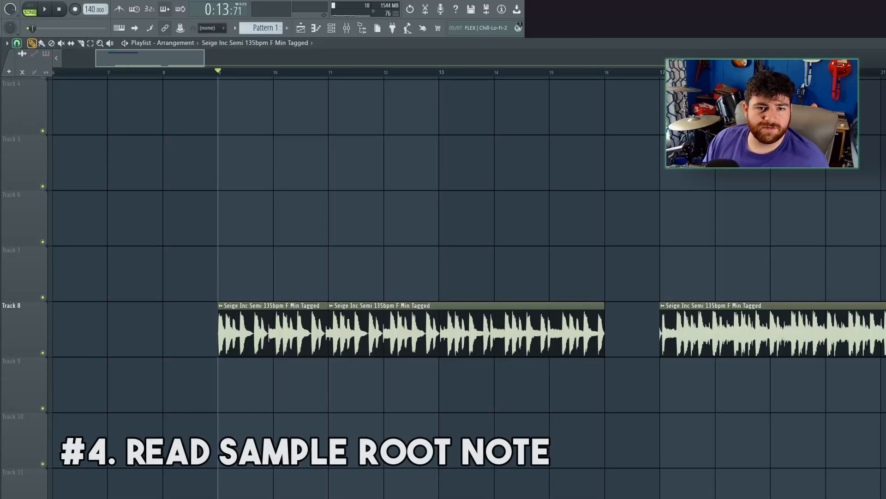
Open the General settings and examine the options further down the page.
left_click(0, 8)
left_click(2, 38)
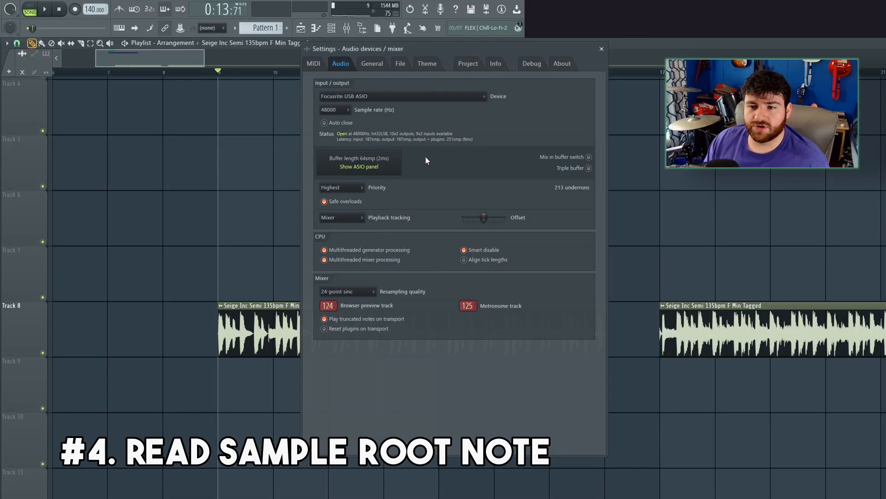
left_click(372, 63)
scroll(435, 120, "down", 10)
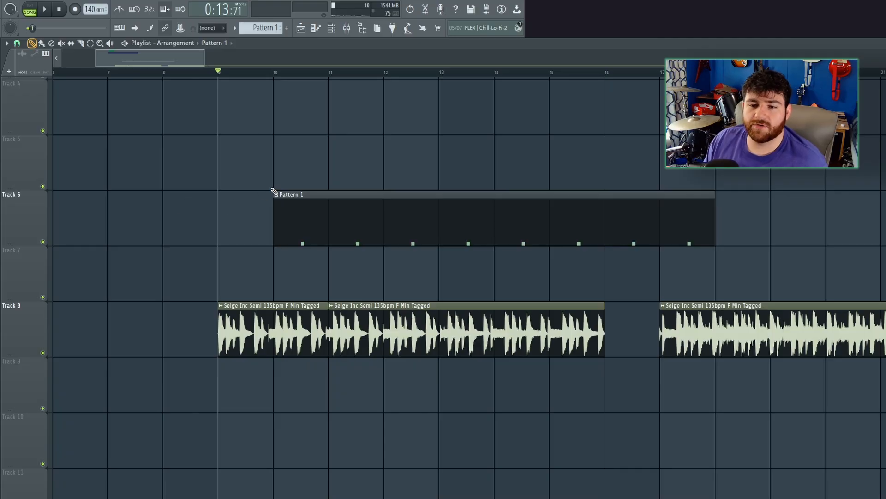
Move the Pattern 1 clip on Track 6 to start at bar 9 and open its notes in the piano roll.
left_click_drag(409, 208, 352, 216)
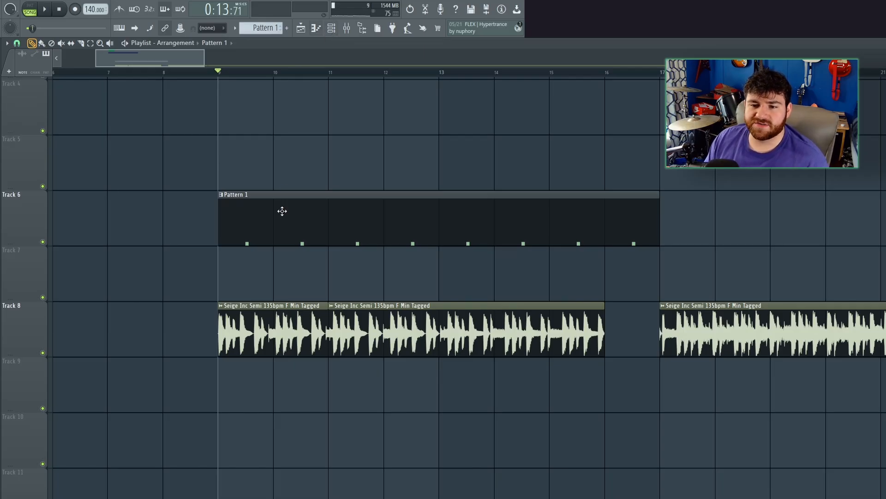
double_click(293, 226)
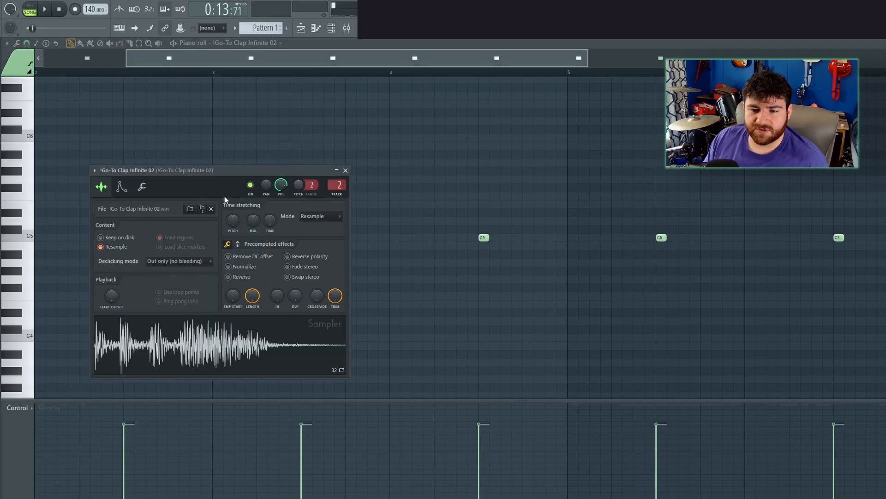
Set the root note of the !Go-To Clap Infinite 02 sampler to C4 and close its window.
left_click(123, 190)
right_click(174, 362)
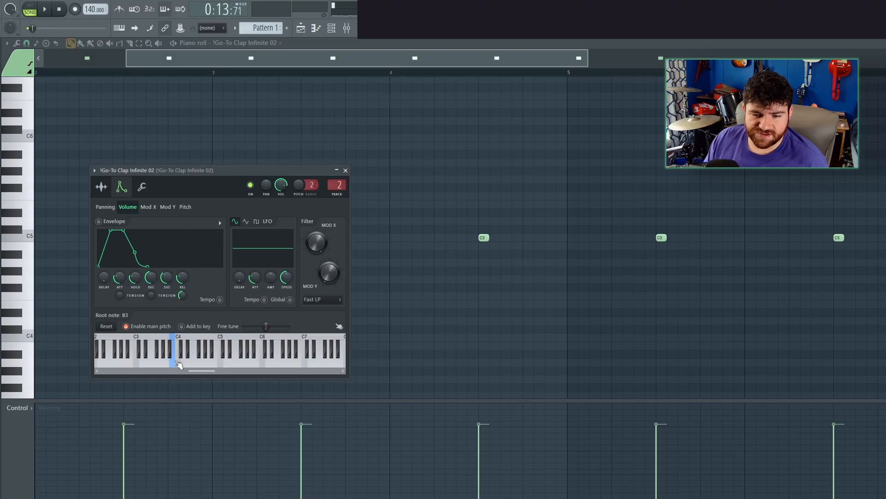
right_click(178, 363)
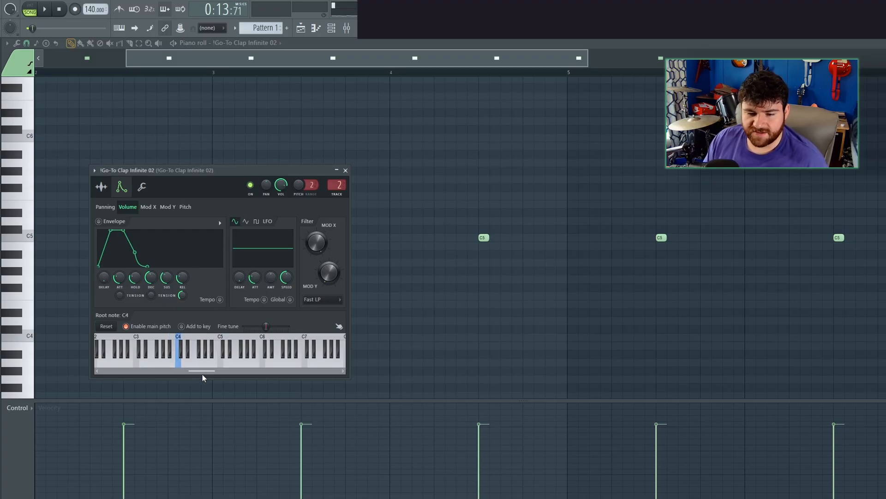
right_click(436, 183)
Audition the clap sample around C5 and at C4 on the piano roll keyboard.
left_click(30, 237)
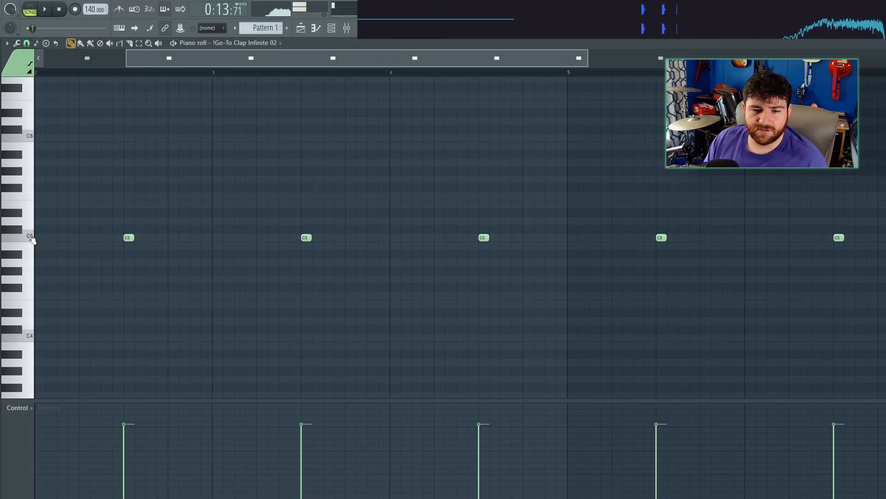
left_click(33, 244)
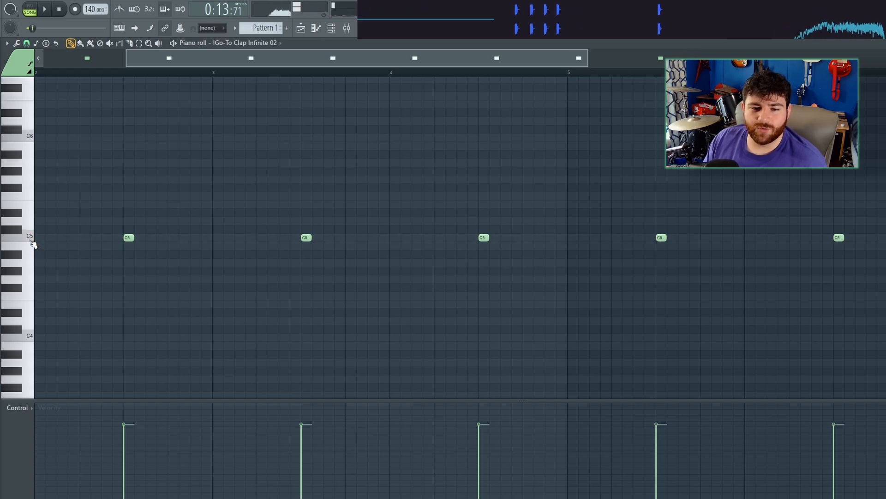
left_click(31, 341)
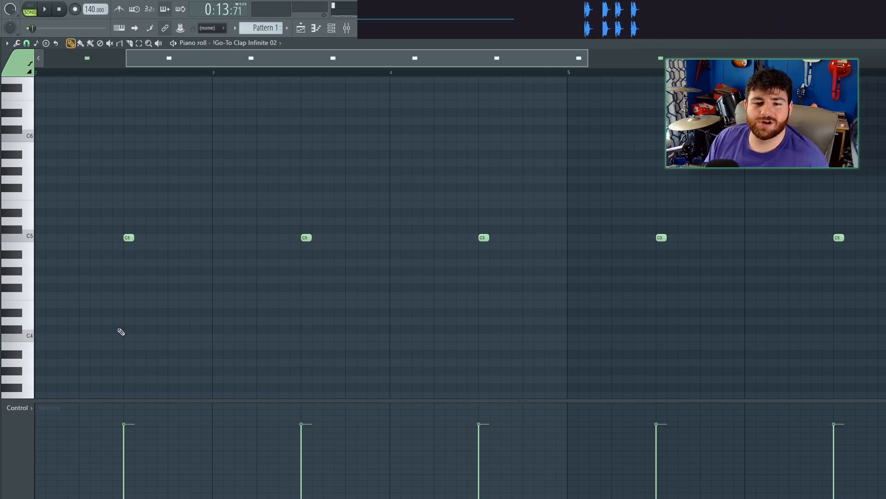
Set the clap sampler's root note to C5 and audition the C5 key repeatedly.
left_click(250, 44)
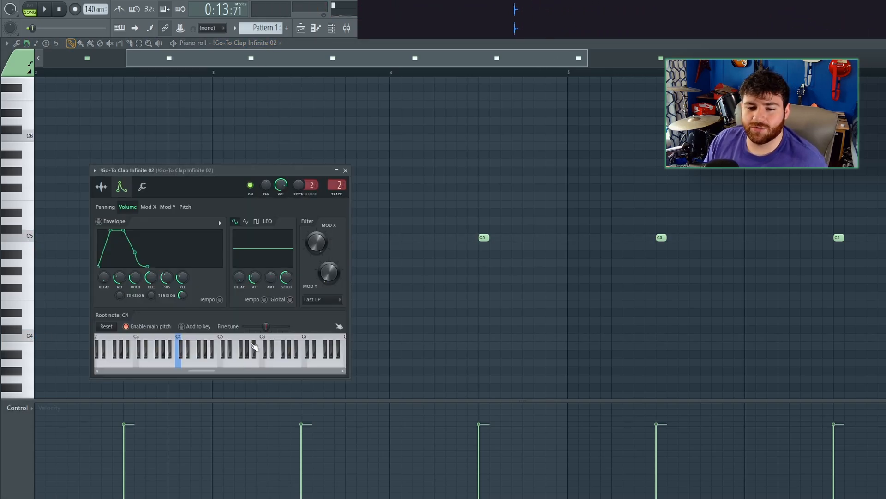
right_click(221, 363)
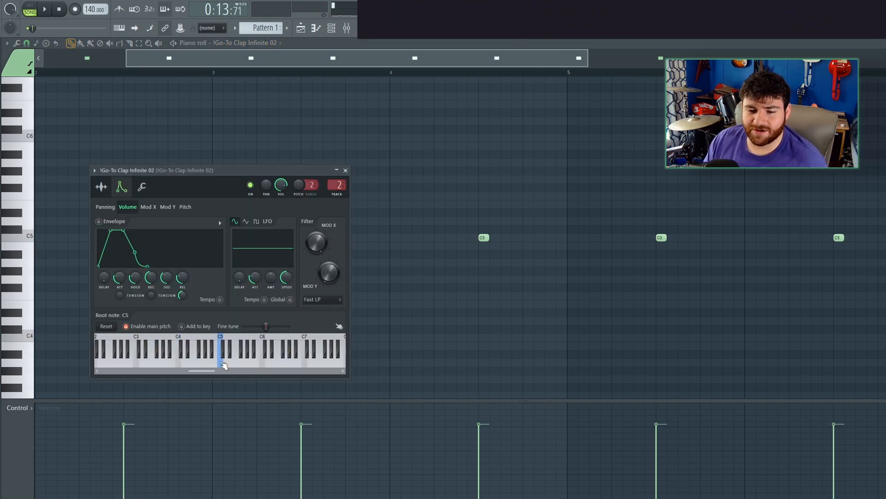
left_click(28, 237)
left_click(28, 236)
left_click(27, 237)
left_click(27, 237)
left_click(27, 237)
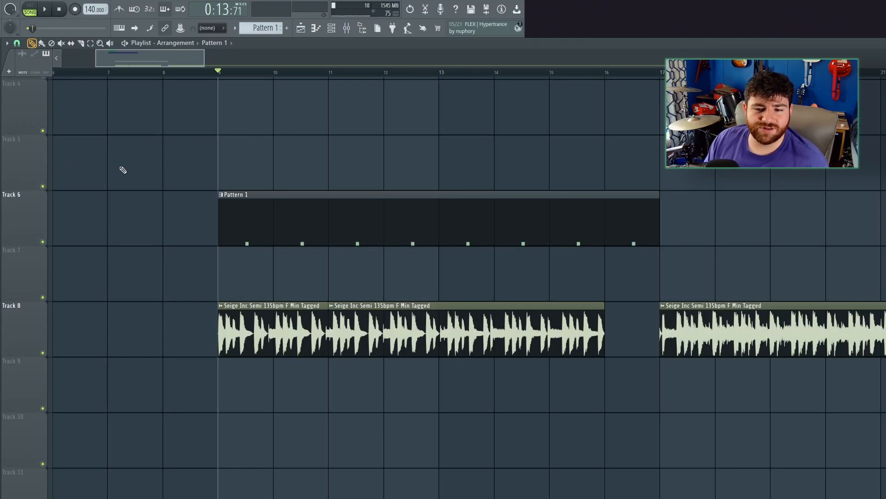
Move the first Seige Inc audio clip from Track 8 to Track 5 and set its root note to E4.
left_click_drag(265, 332, 285, 158)
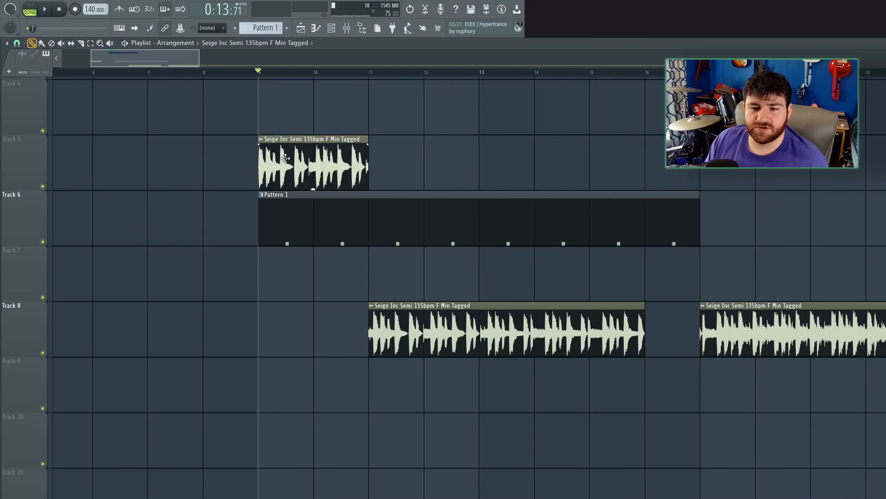
double_click(285, 159)
left_click(294, 127)
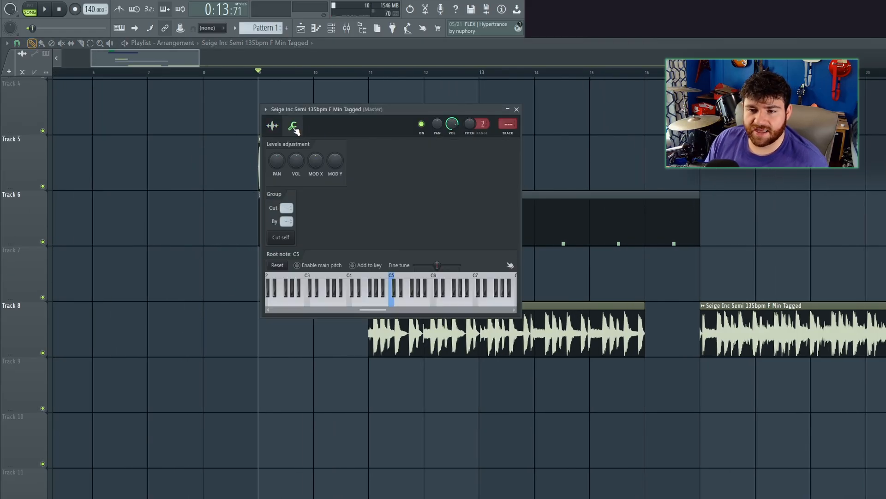
left_click(362, 301)
left_click(273, 126)
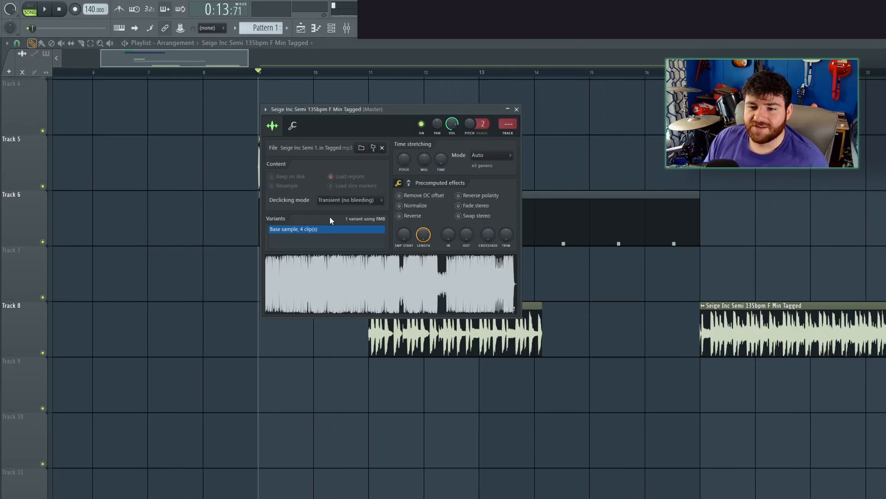
key("Escape")
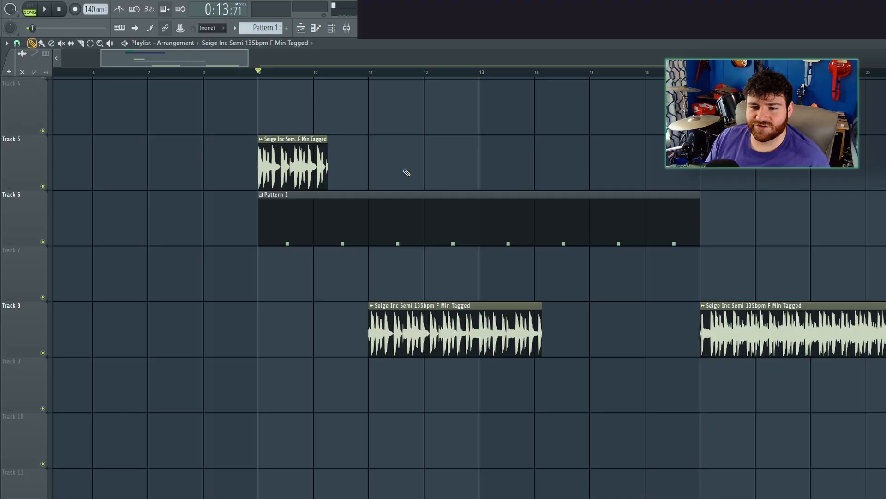
Solo Track 5 and play back its repitched audio clip.
left_click(43, 186, "ctrl")
key("space")
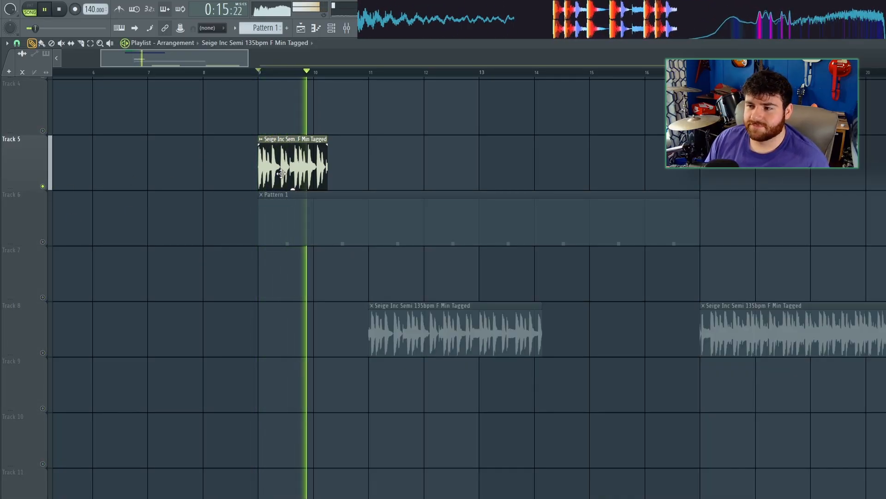
key("space")
Set the Seige Inc audio clip's root note to C5, play it back, and close the clip settings.
double_click(304, 138)
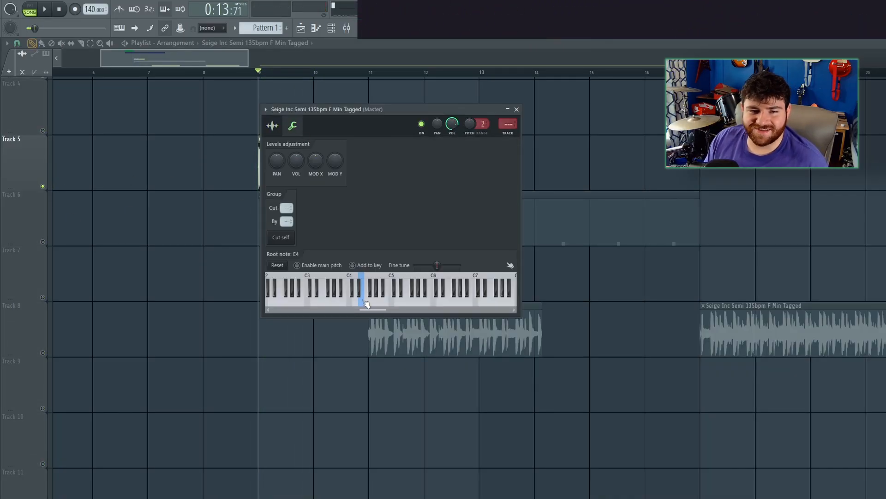
left_click(393, 301)
key("space")
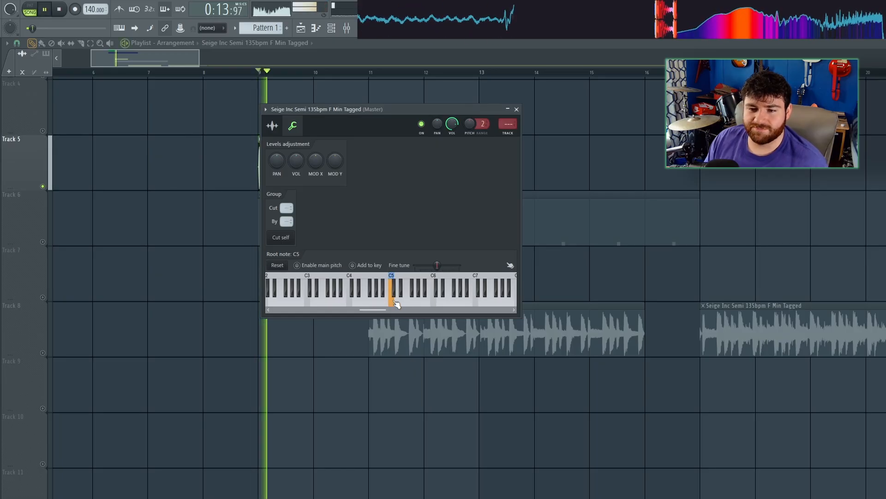
key("space")
left_click(517, 109)
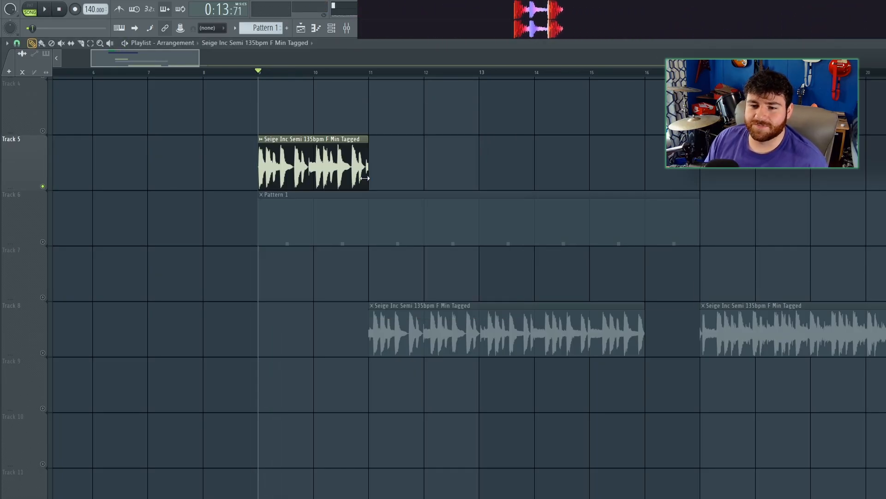
Open the settings of the Seige Inc audio clip on Track 8 and set its root note to C4.
double_click(550, 313)
left_click(521, 289)
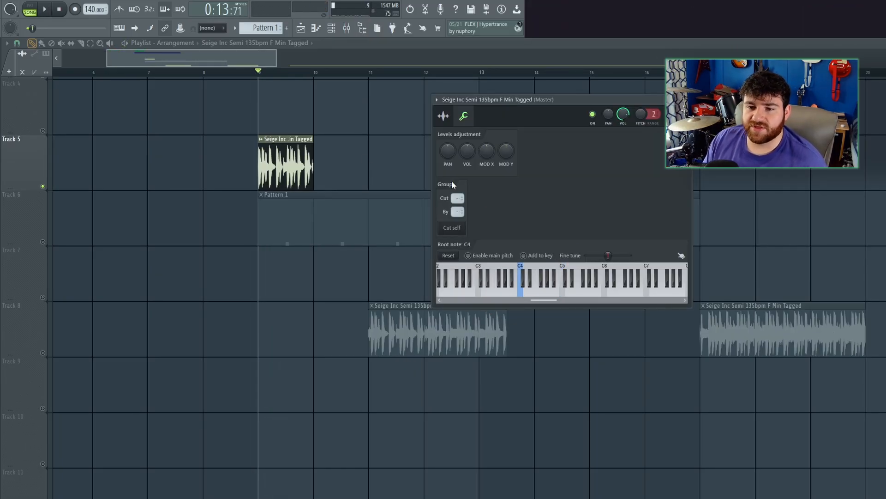
left_click_drag(288, 148, 380, 176)
Open the program's general settings, examine the advanced Read sample root note option, and close the settings.
left_click(1, 10)
left_click(6, 37)
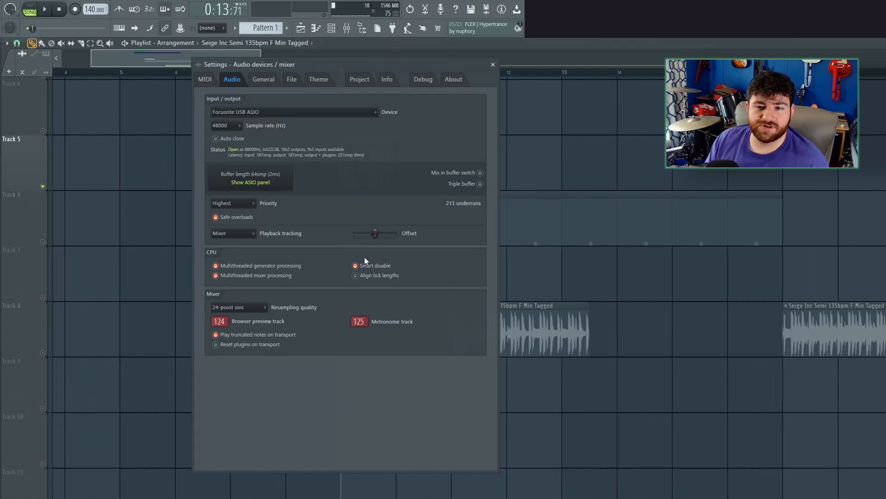
left_click(261, 80)
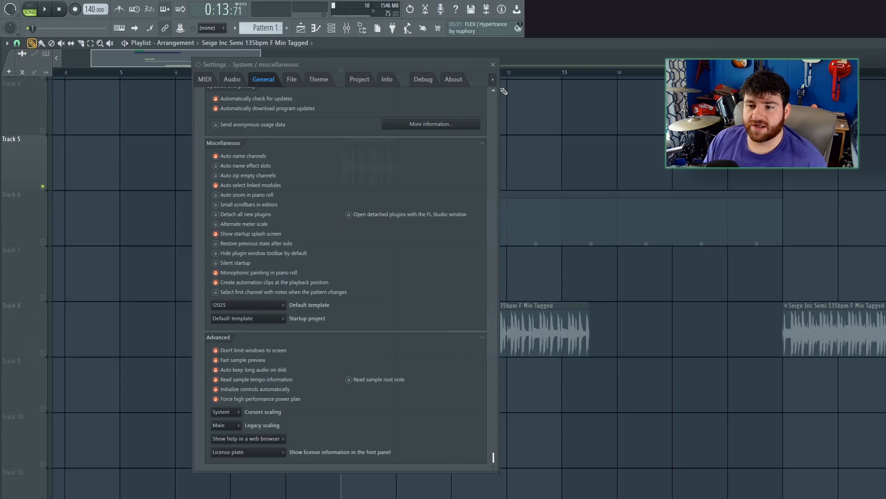
left_click(493, 64)
Open the Seige Inc audio clip on Track 5 and show its root note settings.
double_click(368, 165)
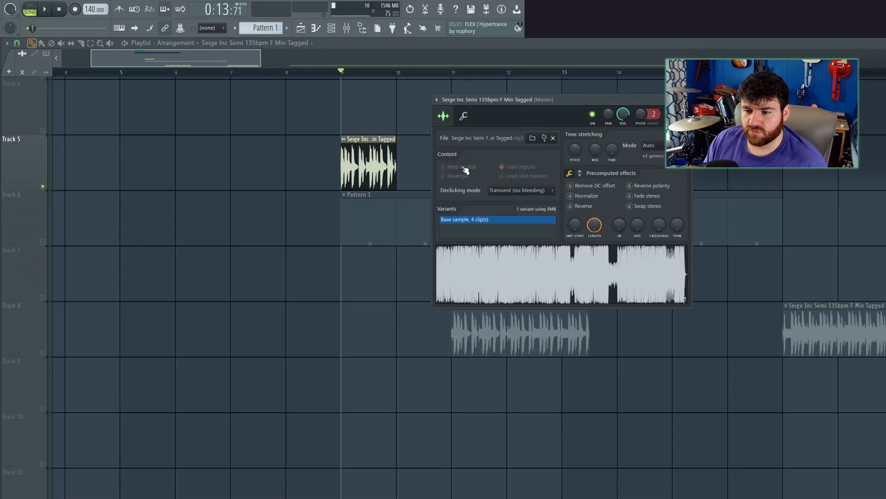
left_click(464, 116)
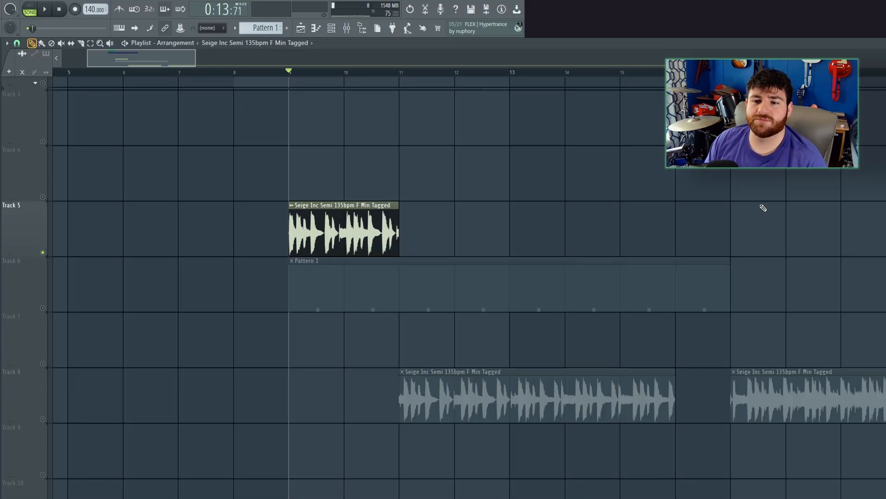
scroll(372, 212, "up", 1)
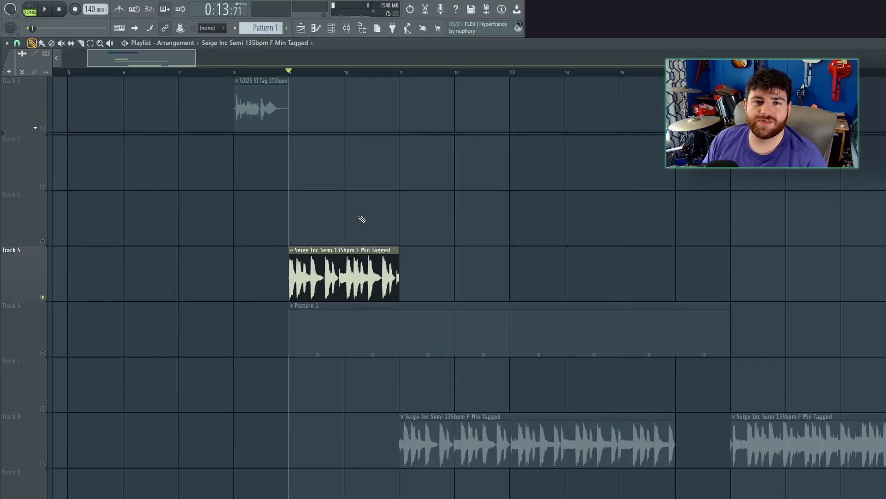
scroll(500, 217, "down", 1)
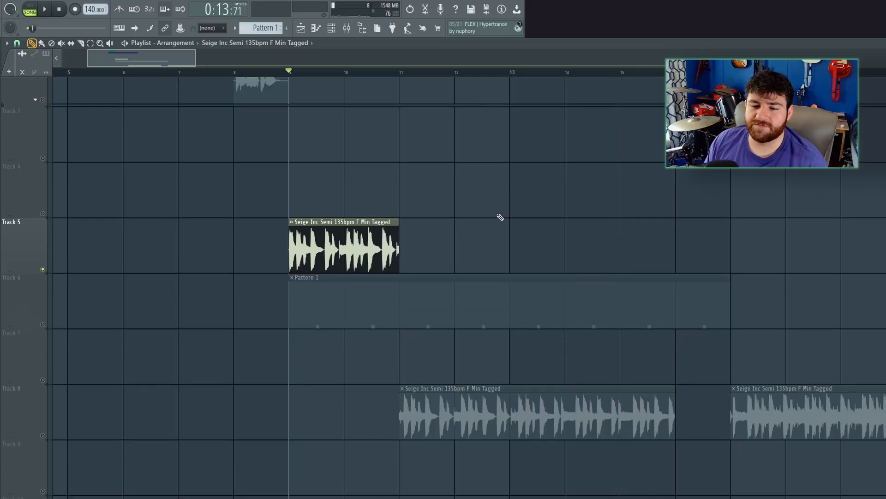
scroll(517, 240, "up", 1)
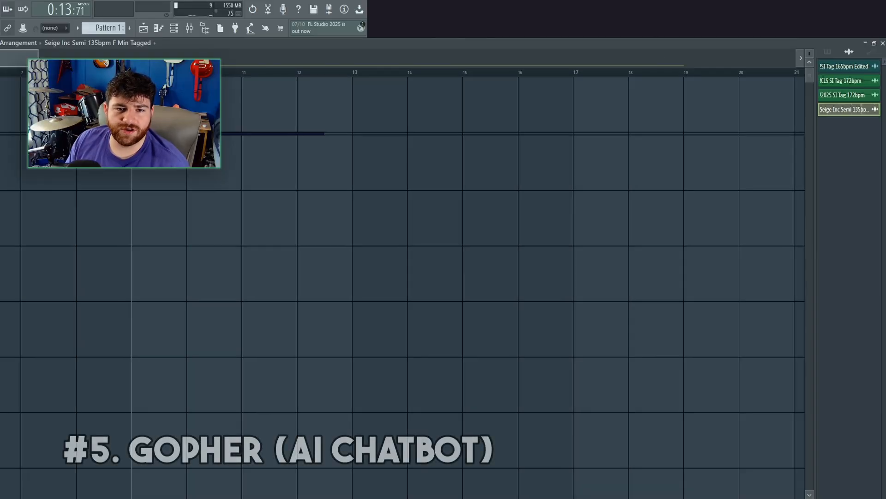
Open the Gopher chatbot and ask it "how do I route a mixer track to the master when it is disconnected?".
left_click(361, 28)
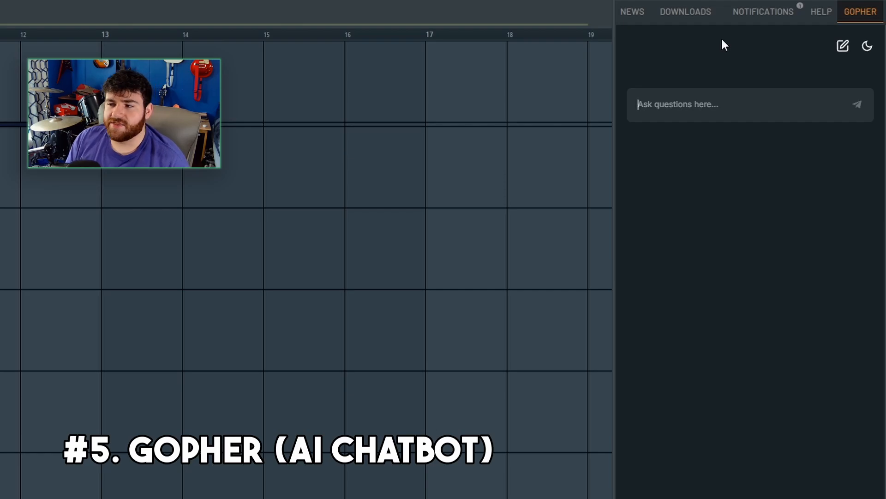
type("how d")
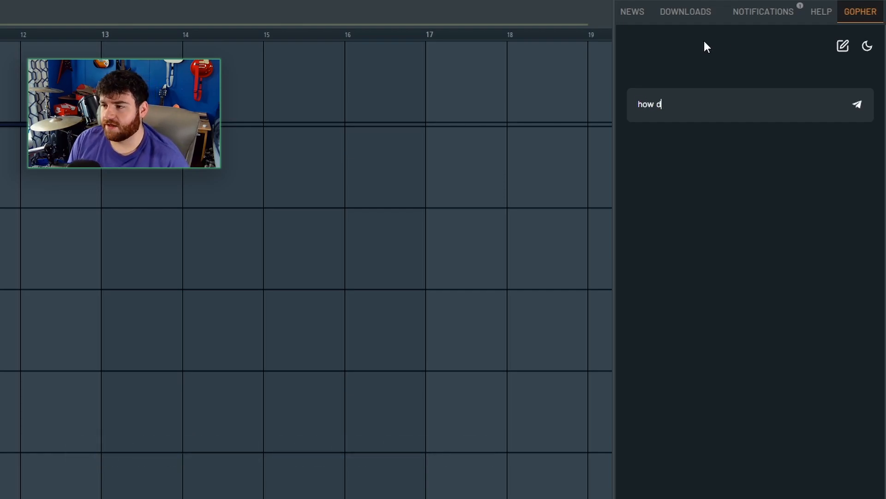
type("o I route a mixer thr")
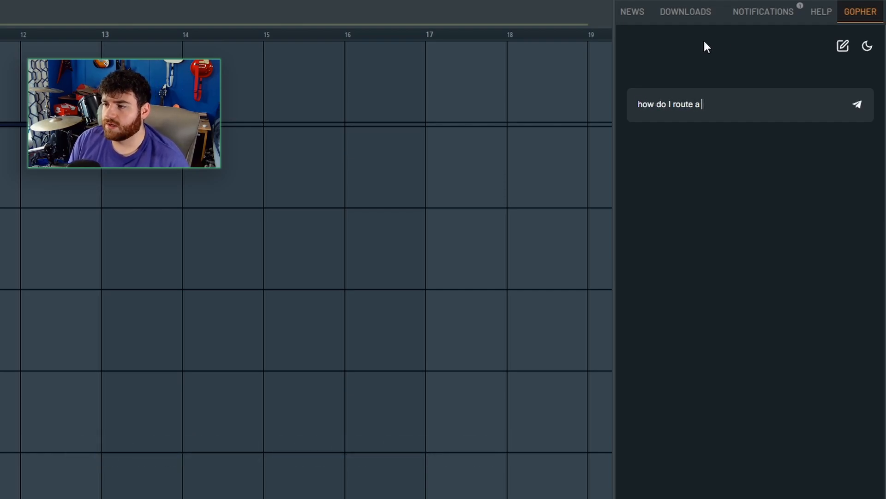
key("BackSpace")
key("BackSpace")
type("rack")
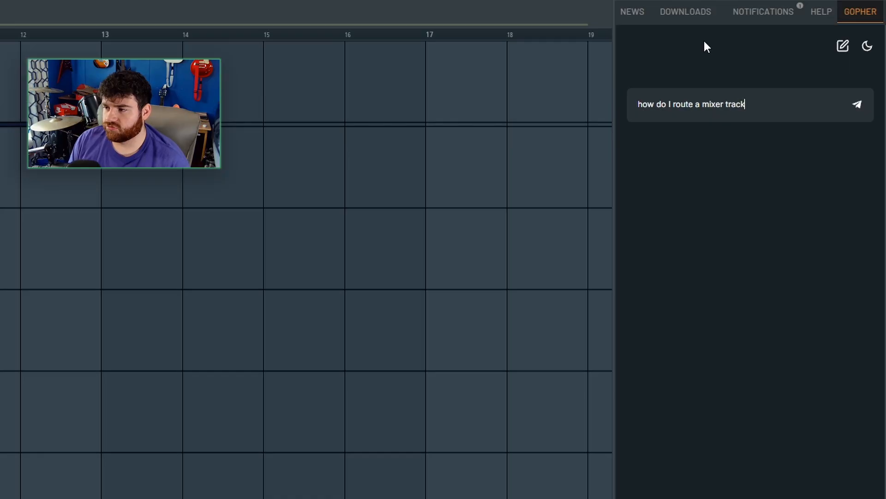
type(" to the master when it is u")
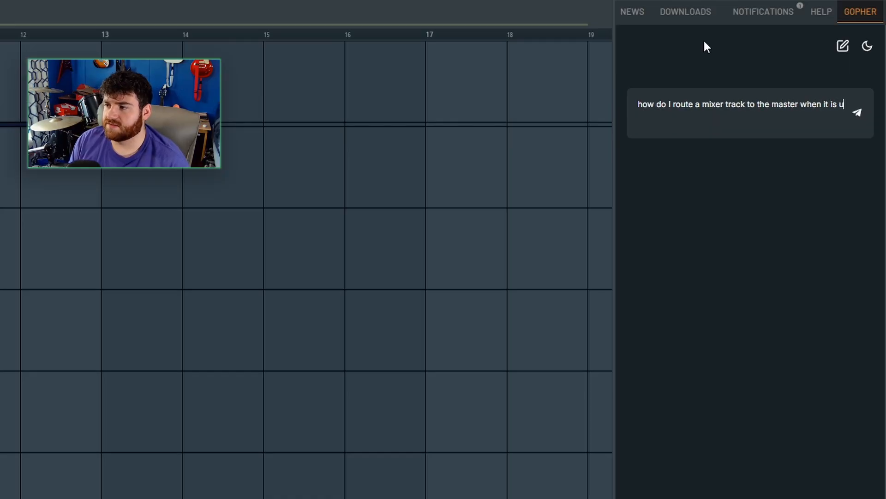
key("BackSpace")
type("disconnected?")
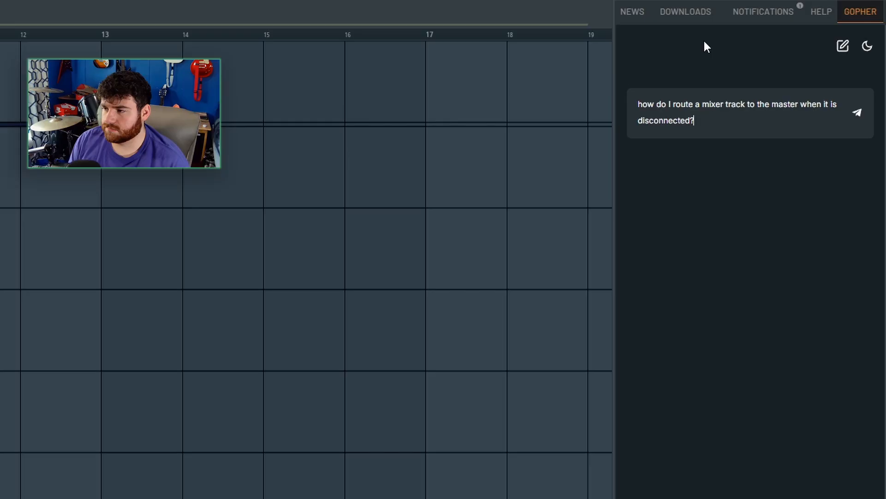
key("Return")
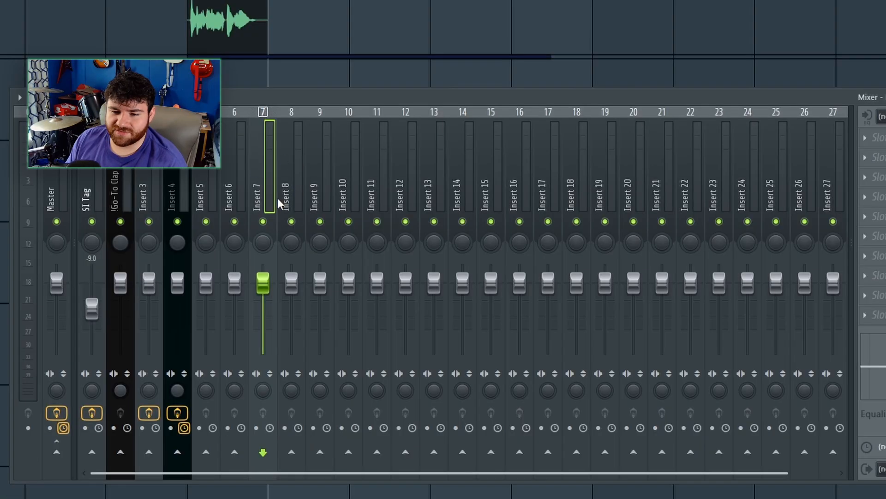
Route mixer track Insert 7 to the Master track.
left_click(56, 455)
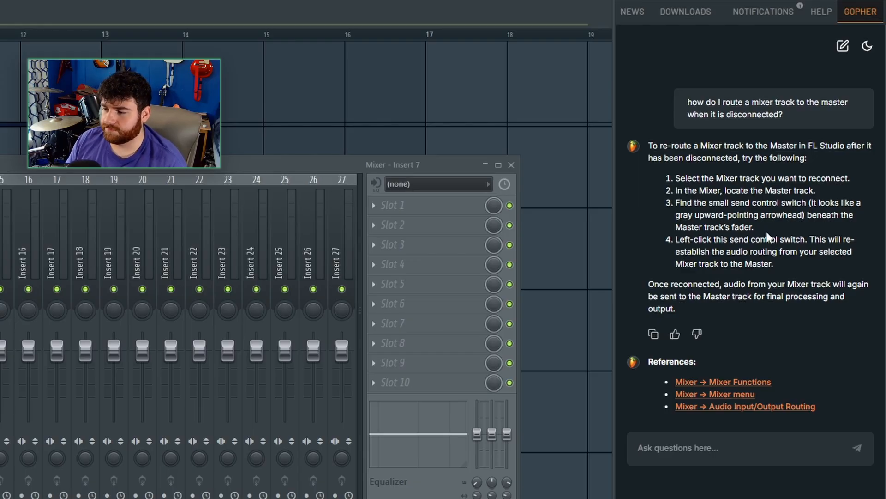
Ask Gopher "how can I remove low end rumble from a guitar track?".
type("how")
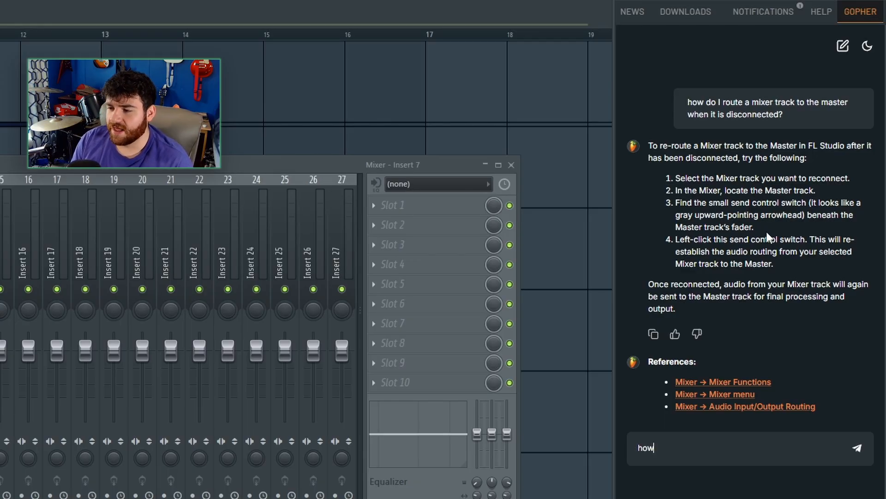
type(" can I remove ")
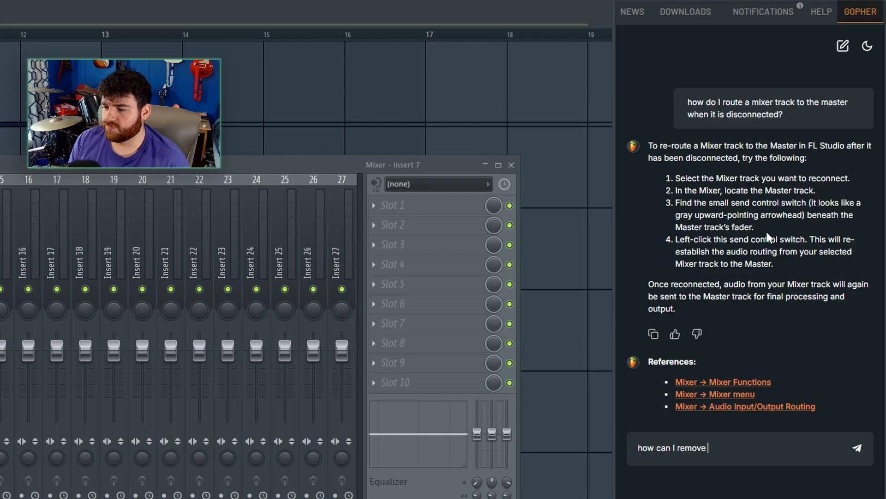
type("low end rumble fr")
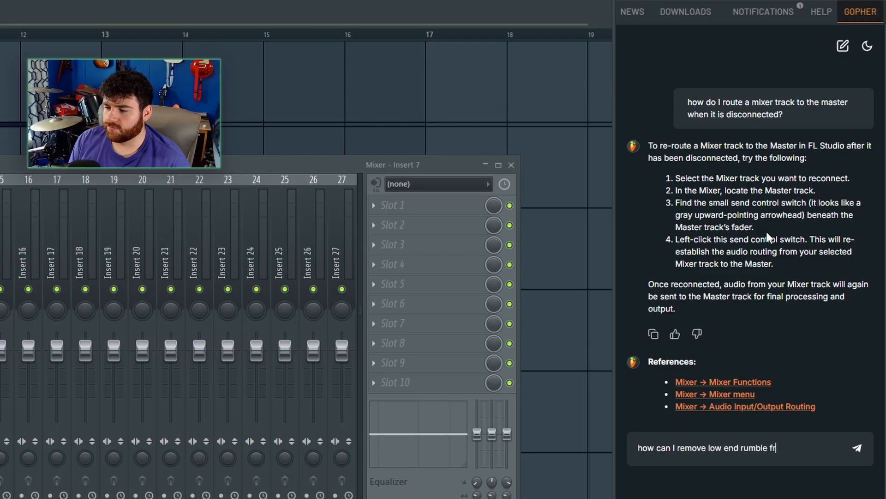
type("om a guitar track?")
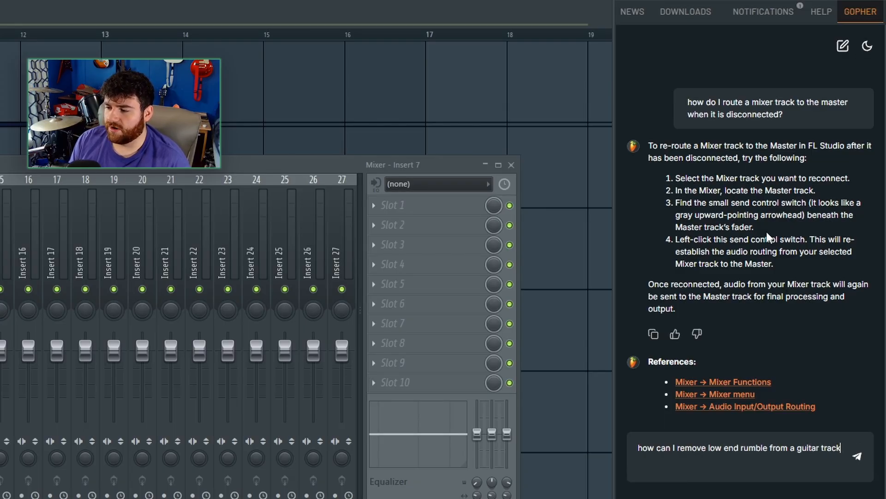
key("Return")
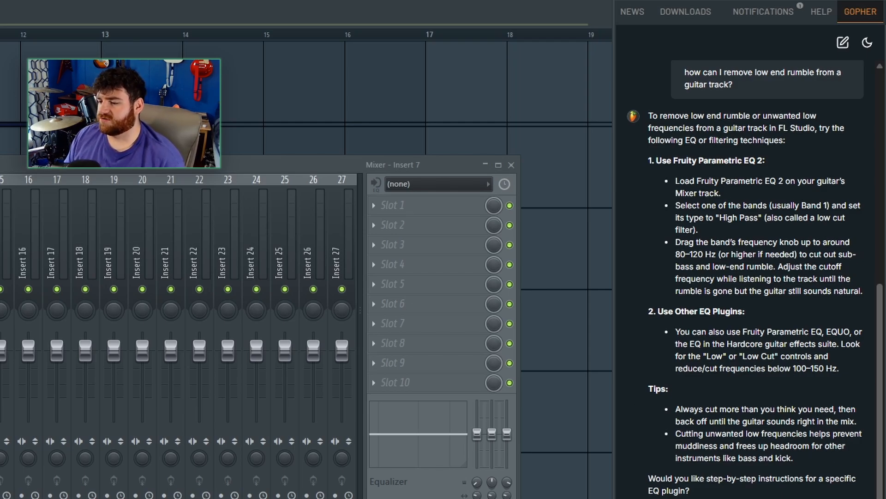
Ask Gopher the follow-up question "can you tell me how to do it in ProQ 4".
type("tell me ")
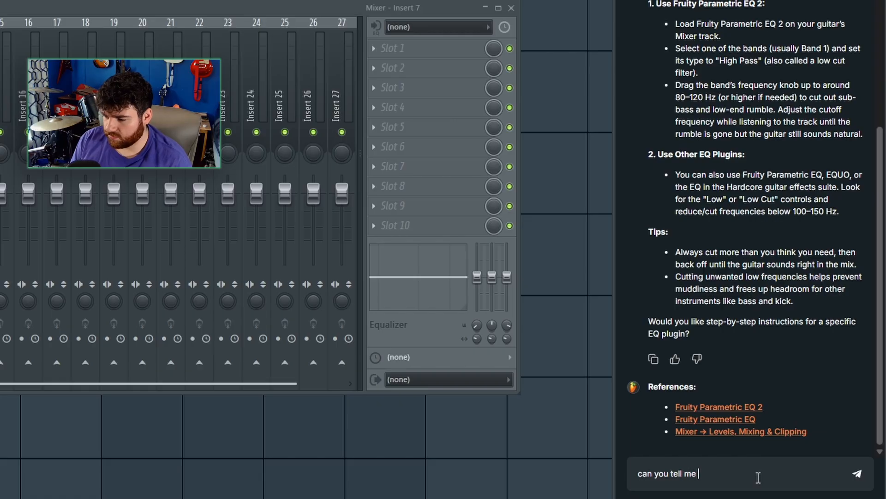
type("how to do it in Pro")
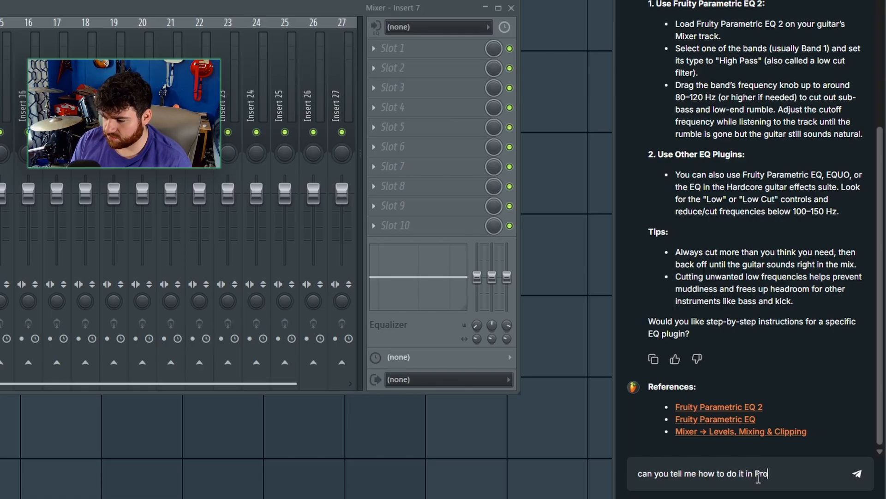
type("Q 4")
key("Return")
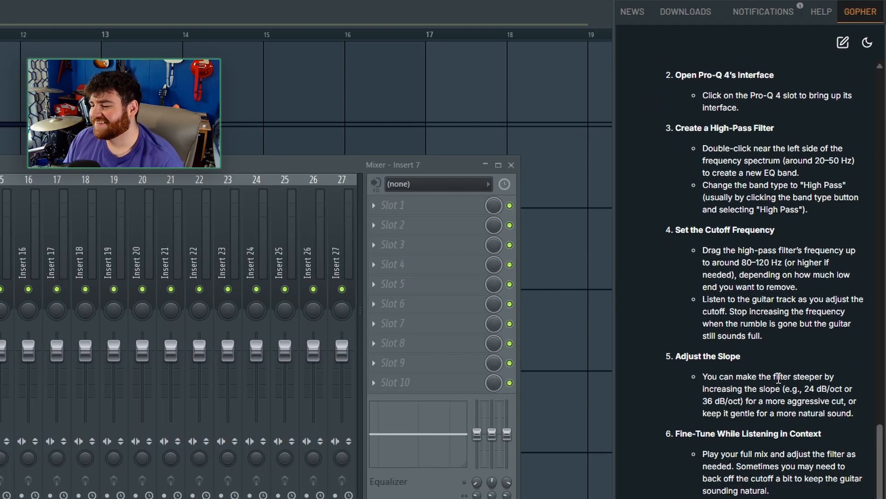
Read through Gopher's Pro-Q 4 instructions and its earlier answer about removing low end rumble.
scroll(780, 383, "up", 3)
scroll(781, 383, "up", 5)
scroll(739, 323, "down", 5)
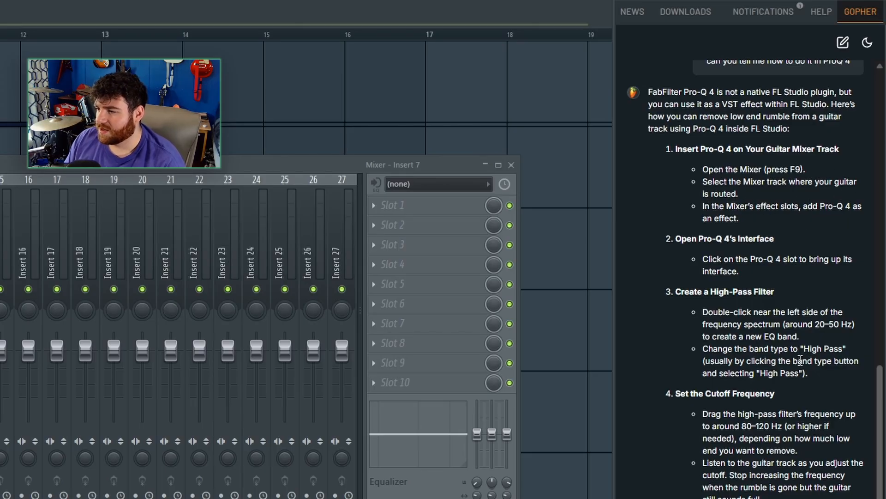
scroll(734, 328, "down", 3)
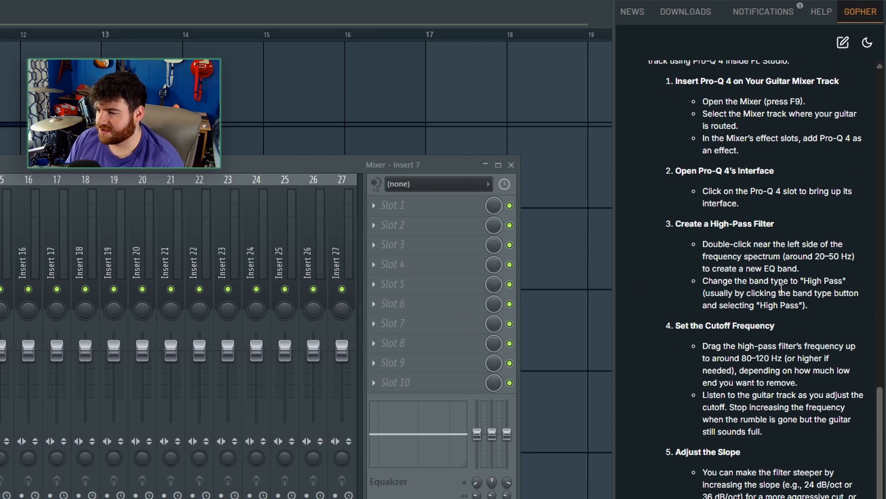
scroll(784, 261, "down", 5)
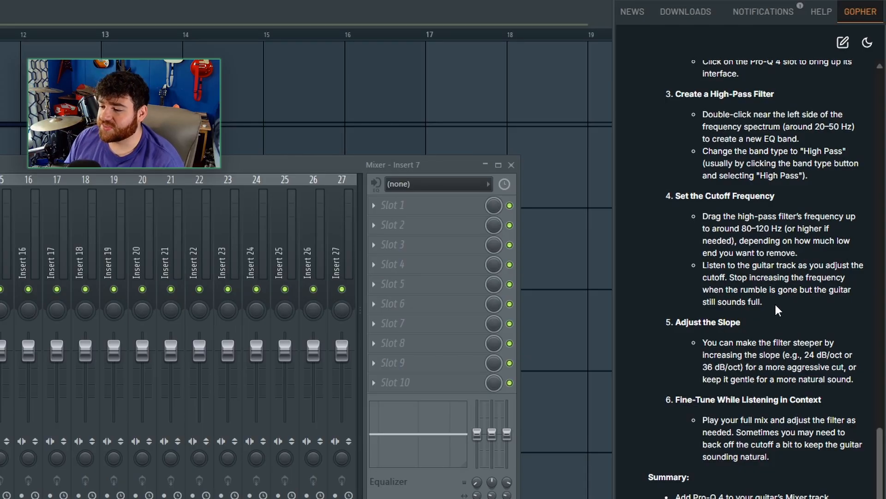
scroll(771, 327, "up", 15)
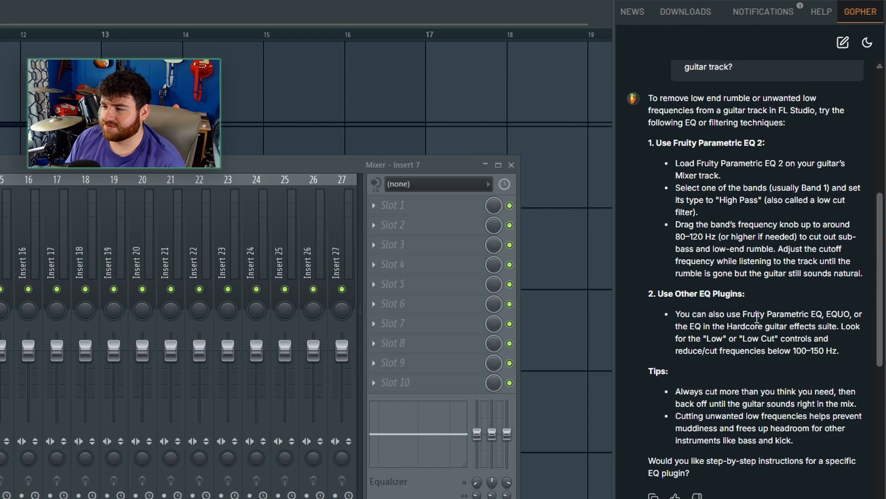
scroll(732, 313, "down", 12)
scroll(732, 313, "up", 20)
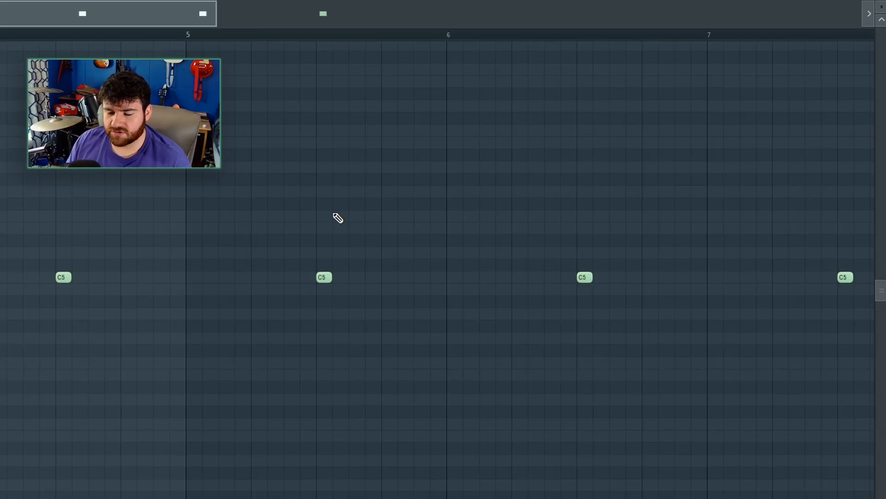
Turn on Loop Starter in the channel rack, keep EDM as its genre, and reposition the rack.
key("F9")
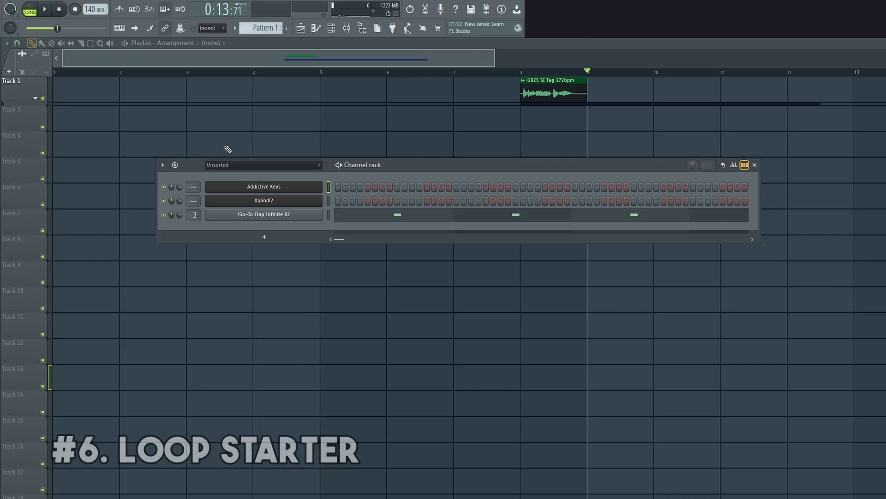
left_click_drag(188, 165, 228, 225)
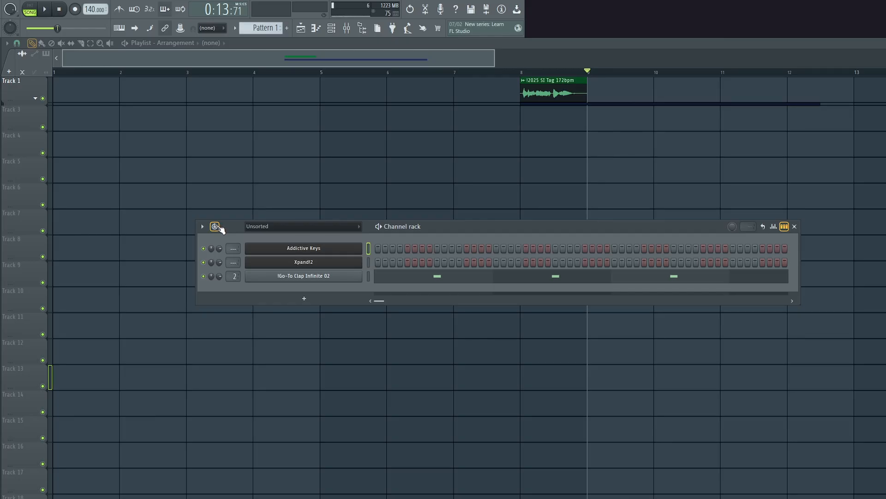
left_click(220, 228)
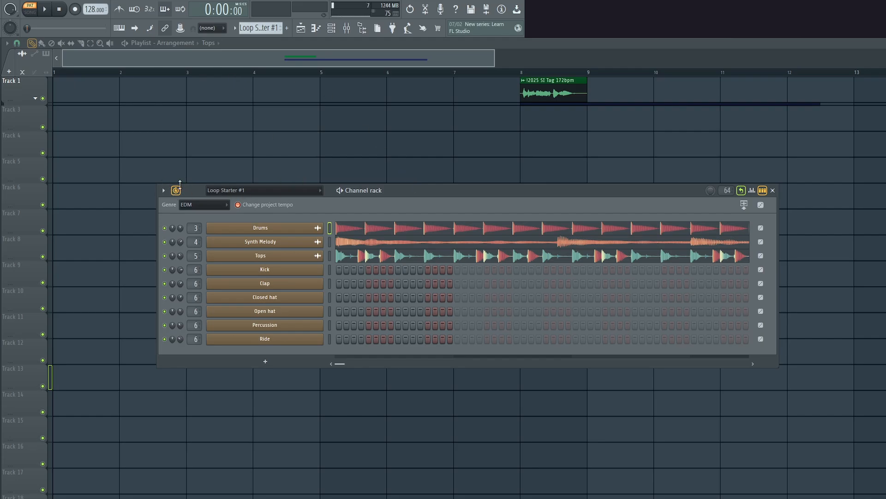
left_click(202, 207)
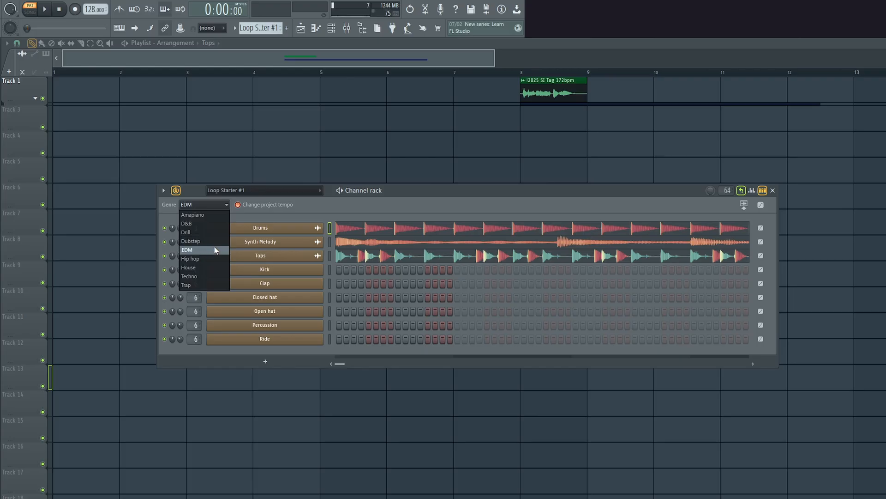
mouse_move(413, 192)
left_mouse_down()
mouse_move(426, 176)
mouse_move(418, 184)
left_mouse_up()
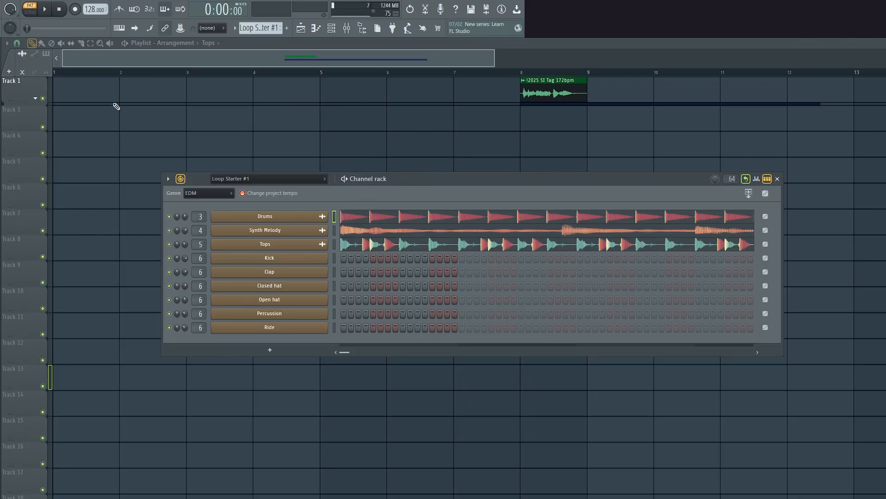
Play back the EDM Loop Starter pattern, select the Tops channel, and stop playback.
key("space")
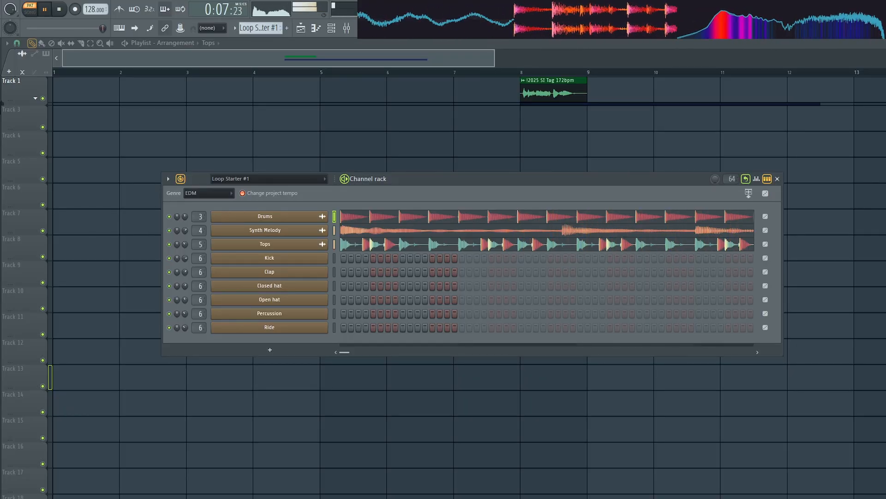
left_click(262, 244)
key("space")
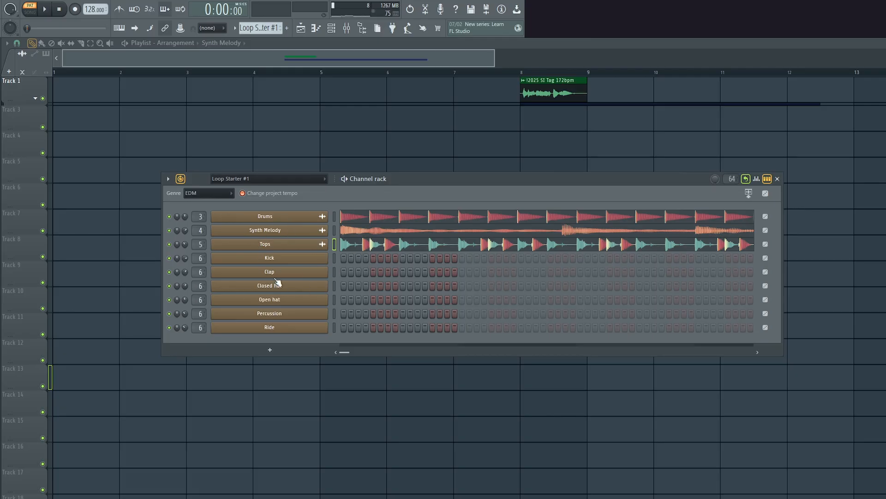
Inspect the sampler settings of the Kick and Closed hat channels, undoing the accidental channel insertion.
left_click(296, 258)
left_click(227, 334)
left_click_drag(228, 333, 250, 305)
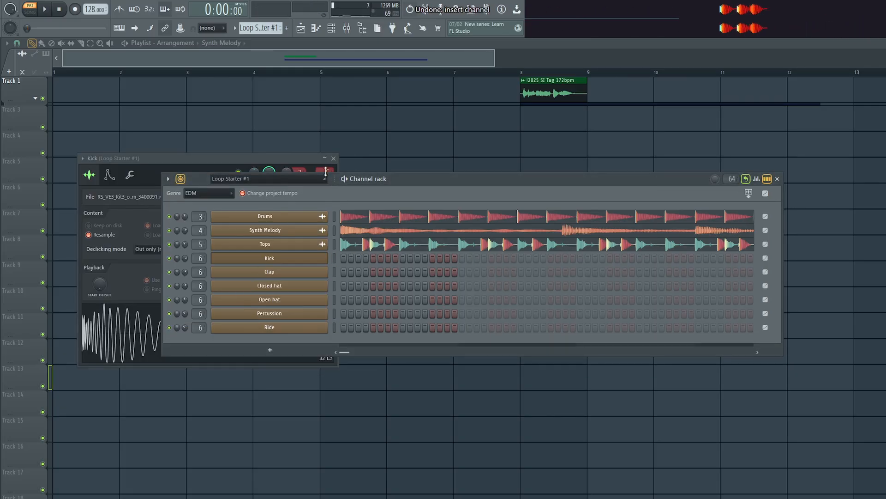
key("ctrl+z")
left_click(335, 156)
left_click(298, 285)
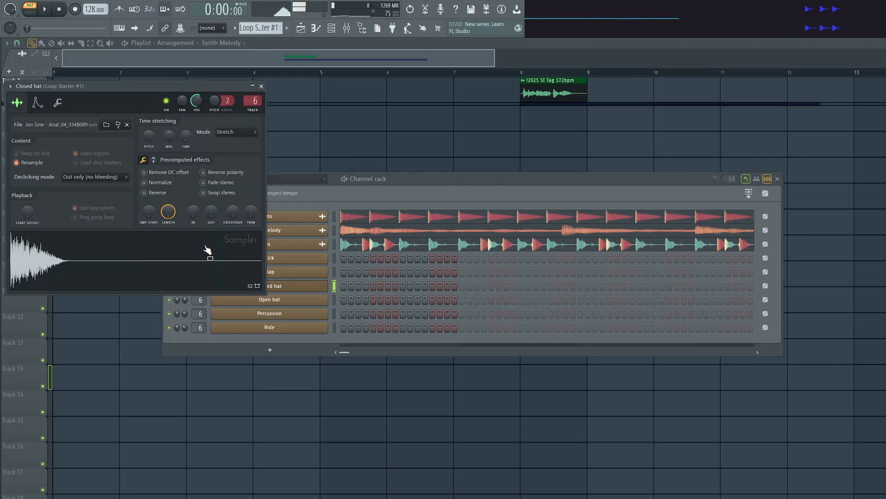
left_click(259, 87)
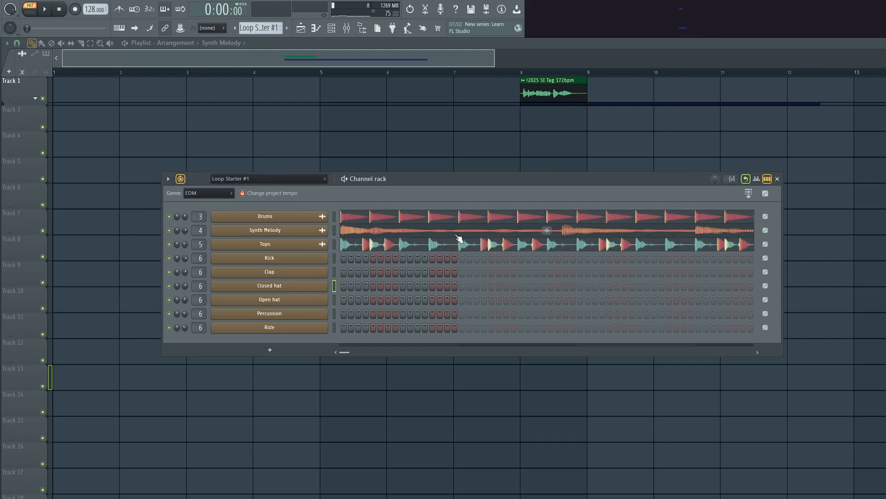
Inspect the Percussion and Ride samplers, and check how the Loop Starter channels are routed in the mixer.
left_click(296, 313)
left_click(286, 111)
left_click(287, 327)
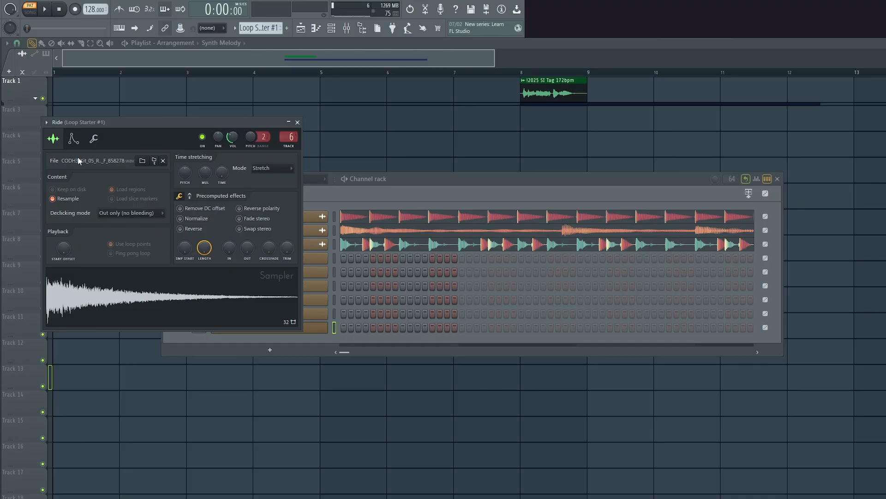
left_click(297, 122)
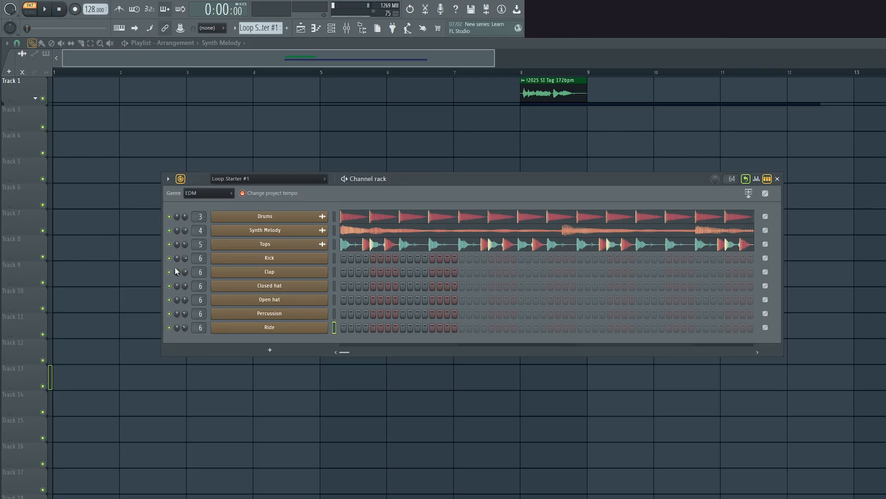
left_click(348, 29)
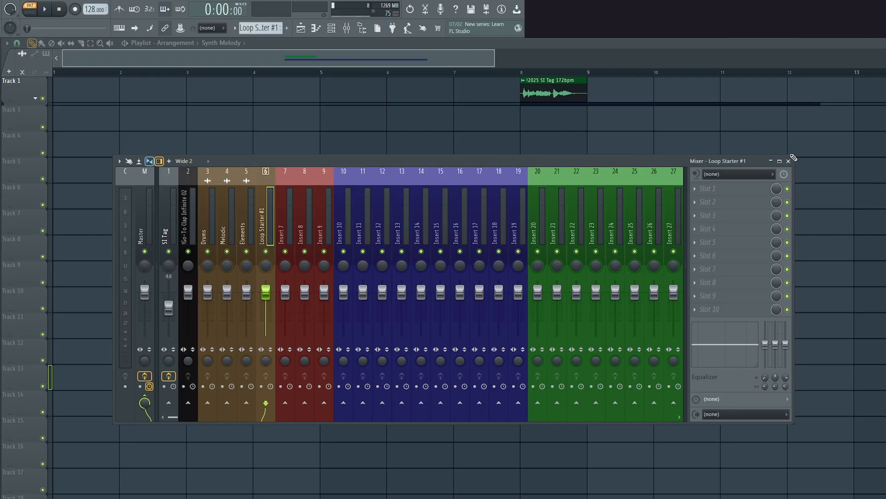
left_click(789, 160)
Audition Loop Starter's Hip hop genre by playing back its pattern.
left_click(203, 194)
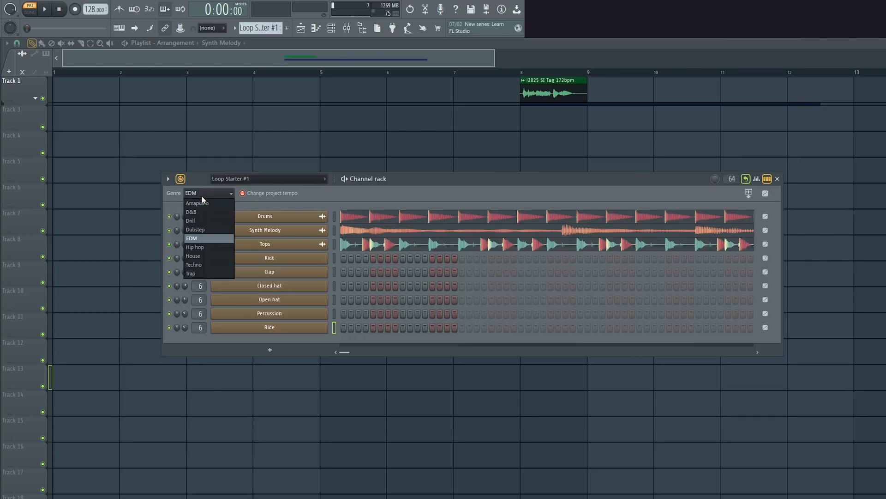
left_click(216, 247)
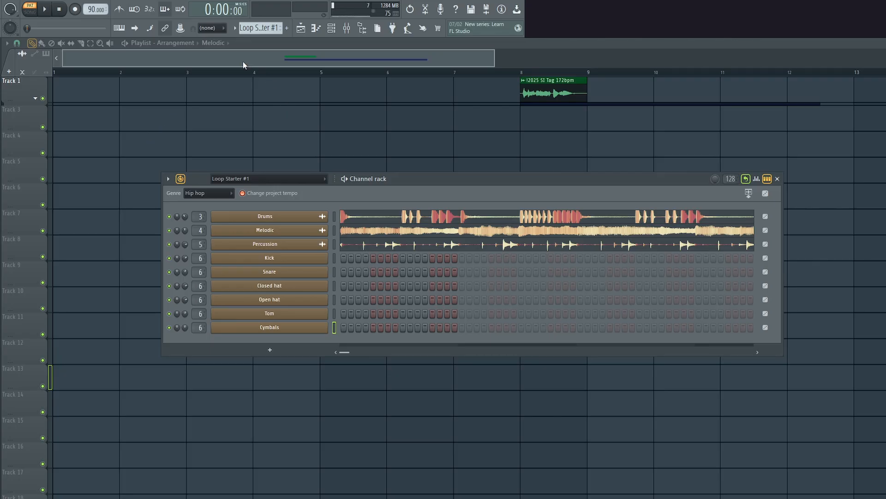
key("space")
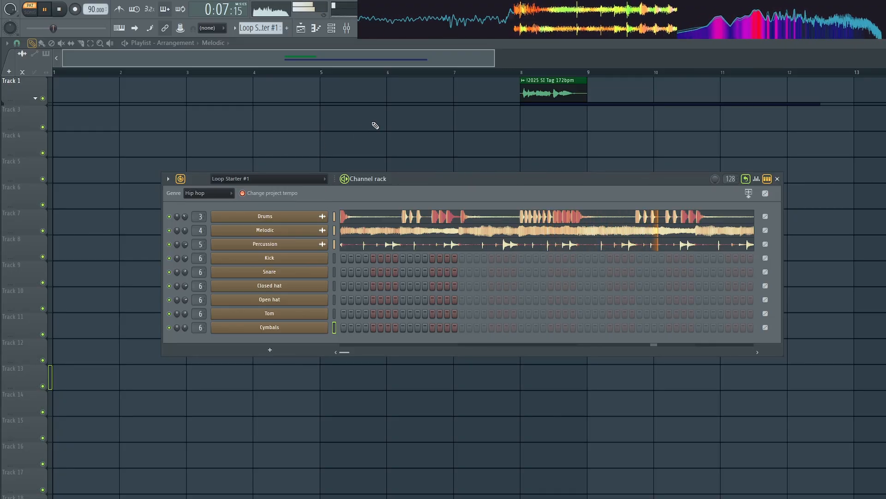
key("space")
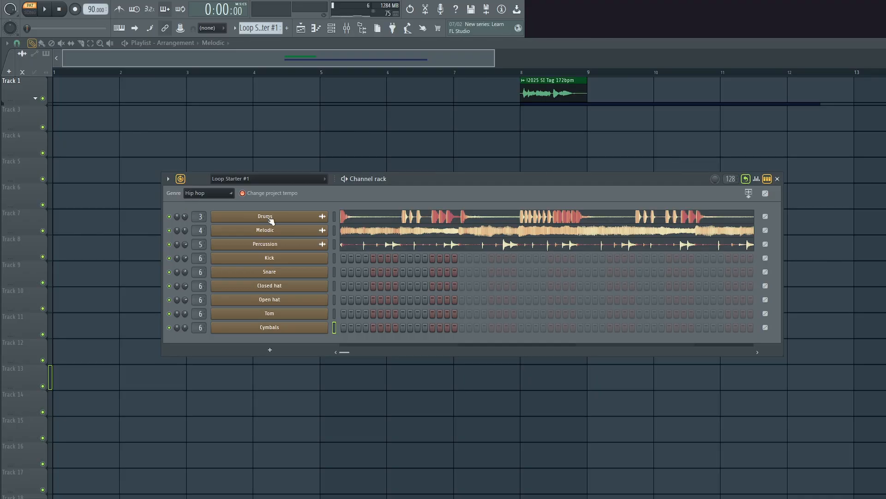
Switch the Loop Starter genre to Trap and mute the Drums channel during playback.
left_click(221, 193)
left_click(231, 198)
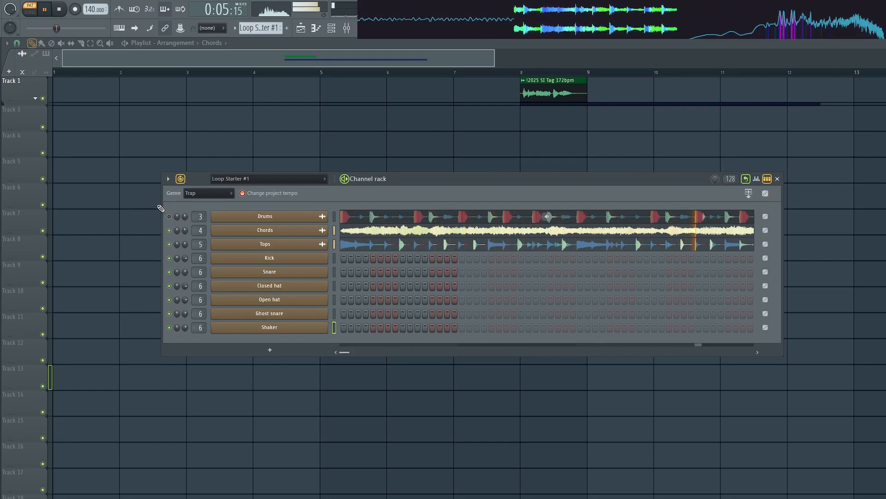
left_click(169, 216)
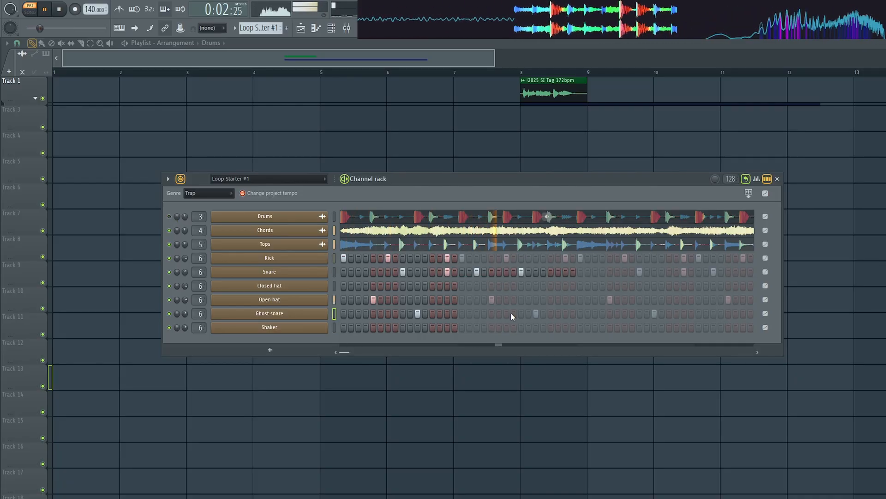
Add a Ghost snare hit on step 31 and Shaker hits on every fourth step, with extra hits near the end of the second bar.
left_click(566, 313)
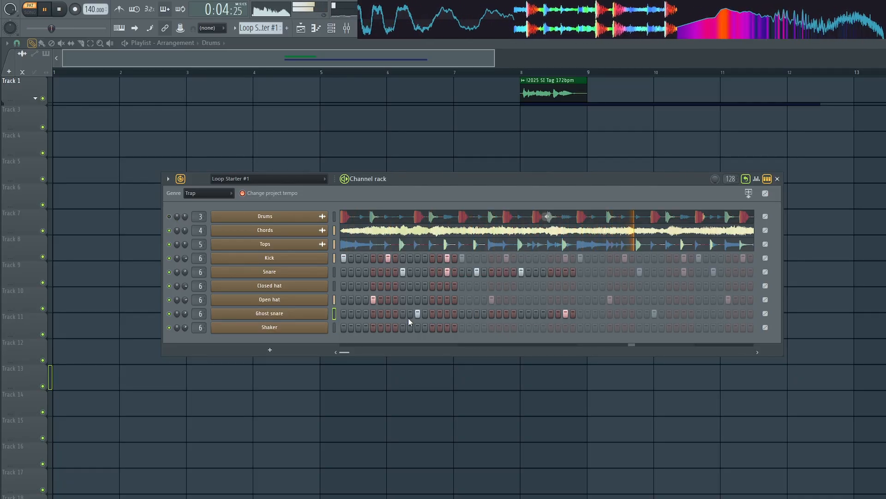
left_click(344, 327)
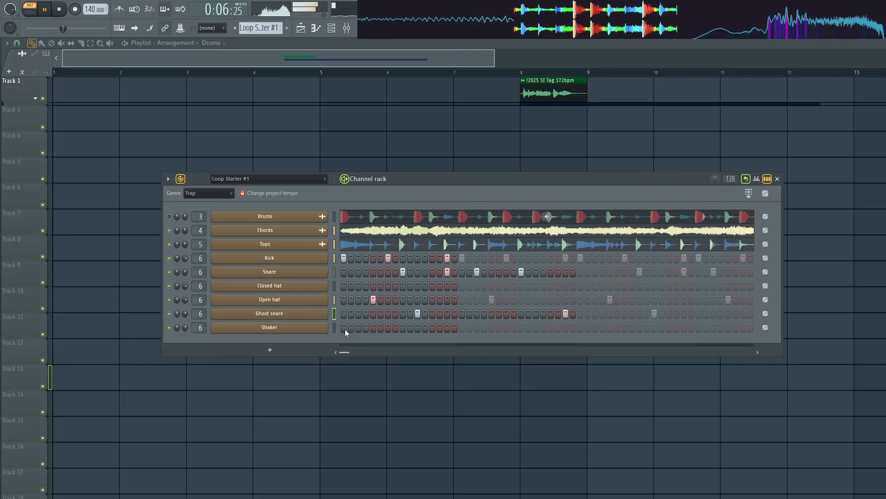
left_click(374, 328)
left_click(403, 327)
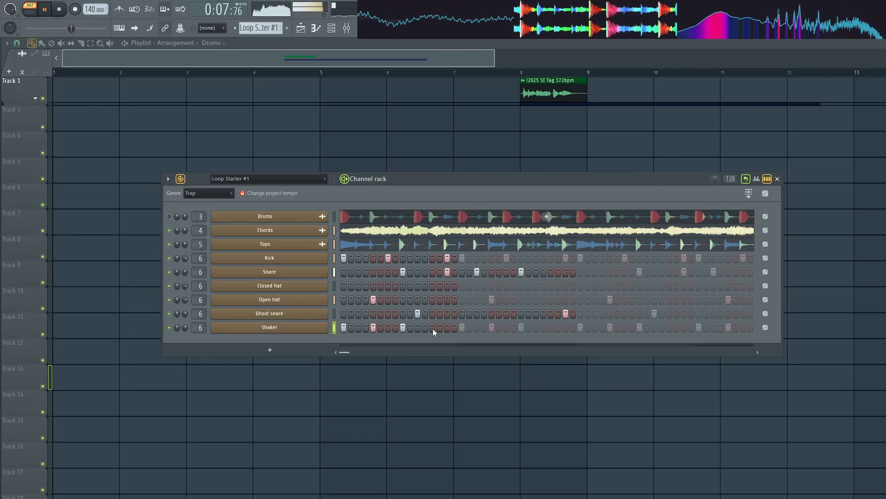
left_click(462, 327)
left_click(492, 328)
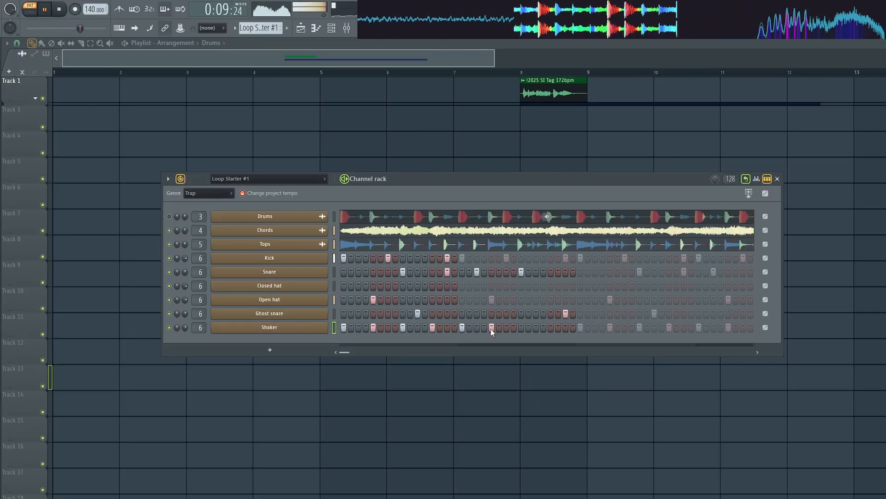
right_click(573, 327)
left_click(565, 327)
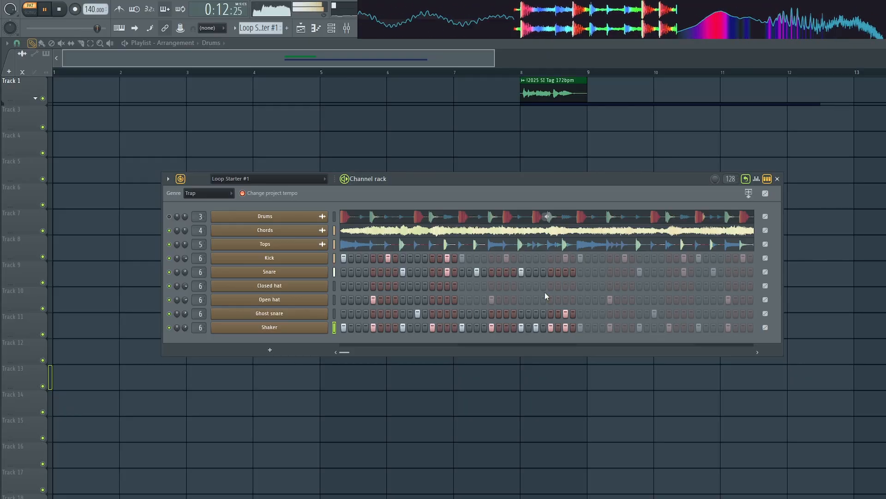
Audition the Techno genre in Loop Starter by playing back its pattern.
left_click(208, 193)
left_click(203, 264)
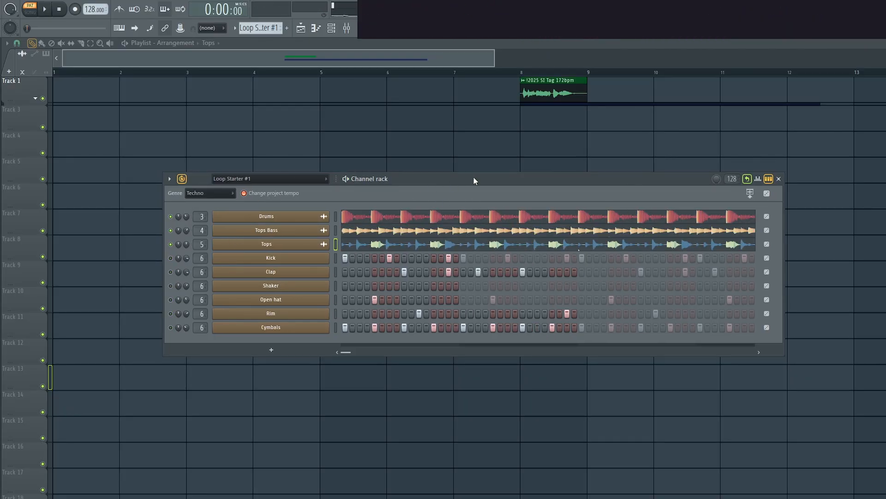
key("space")
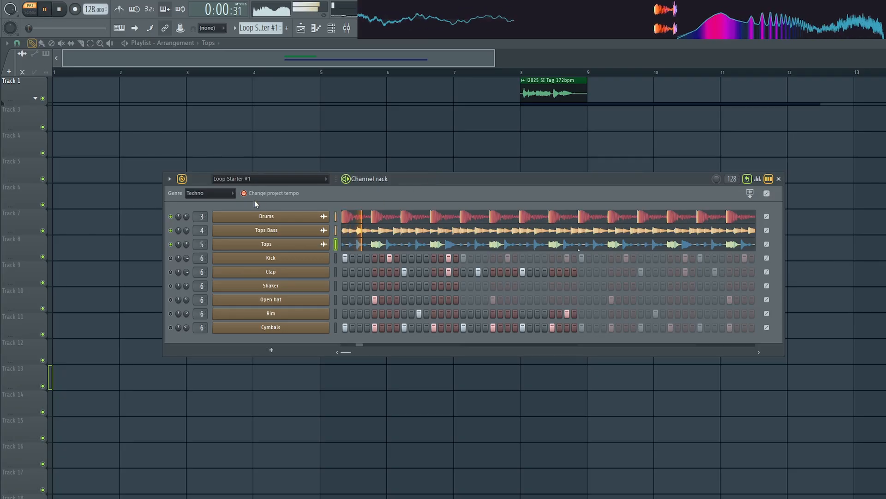
Audition the Dubstep, D&B and Amapiano genres in Loop Starter.
left_click(205, 193)
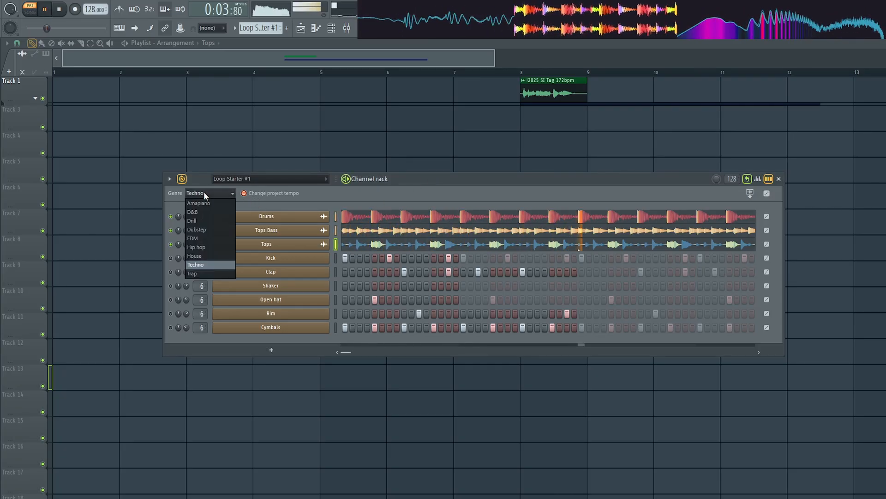
left_click(198, 229)
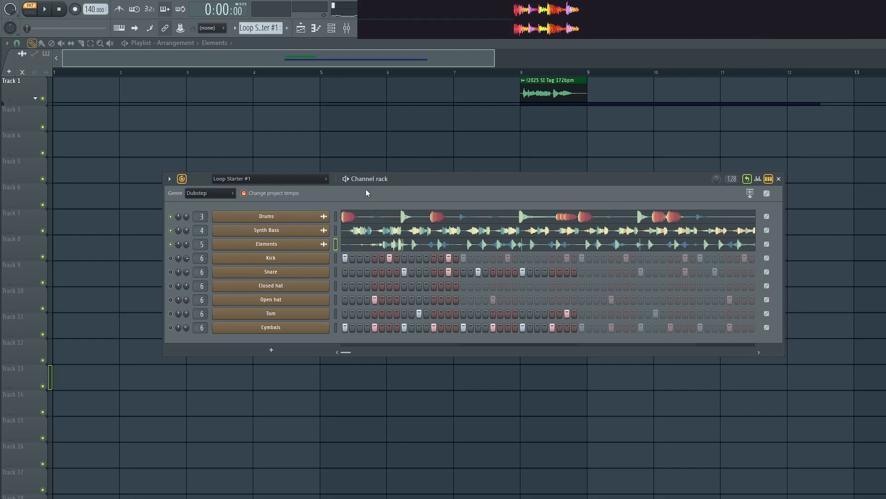
key("space")
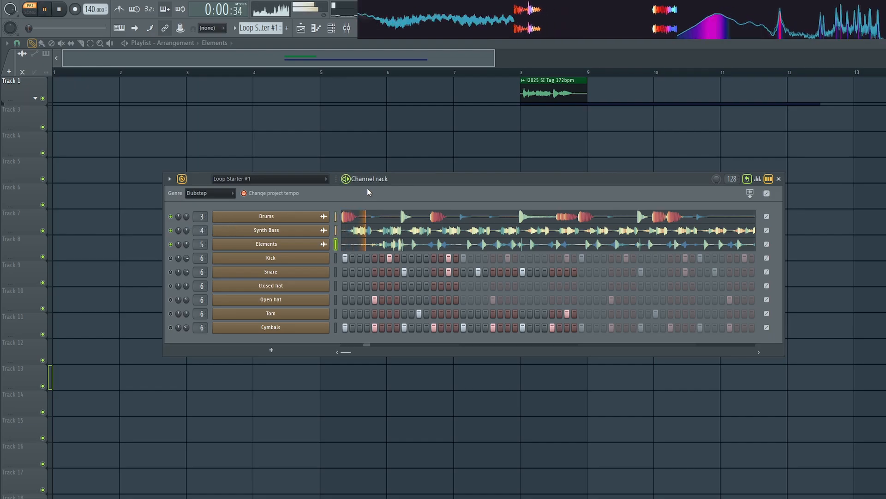
left_click(211, 193)
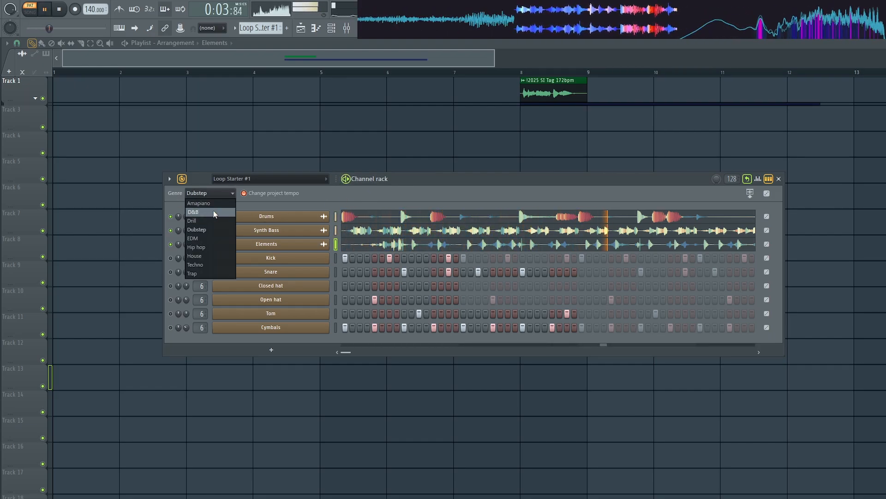
left_click(193, 212)
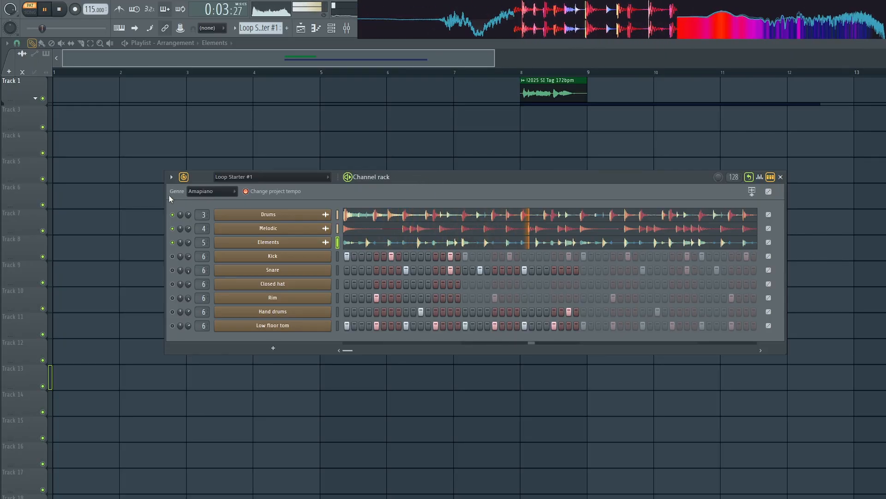
Change the Loop Starter genre back to Techno, listen to the new pattern, and stop playback.
left_click(210, 188)
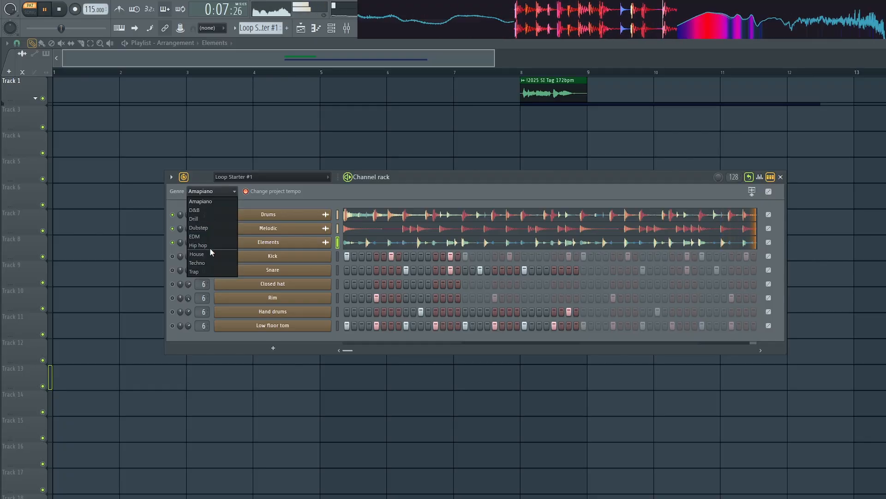
left_click(204, 263)
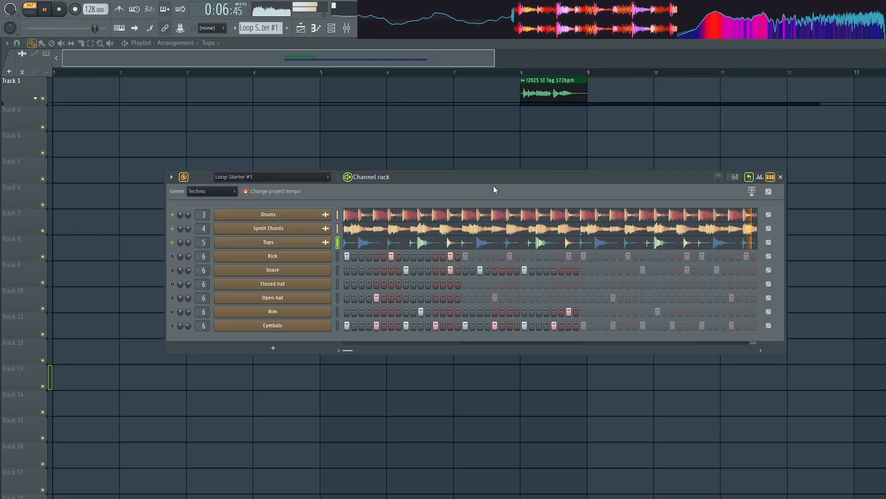
key("space")
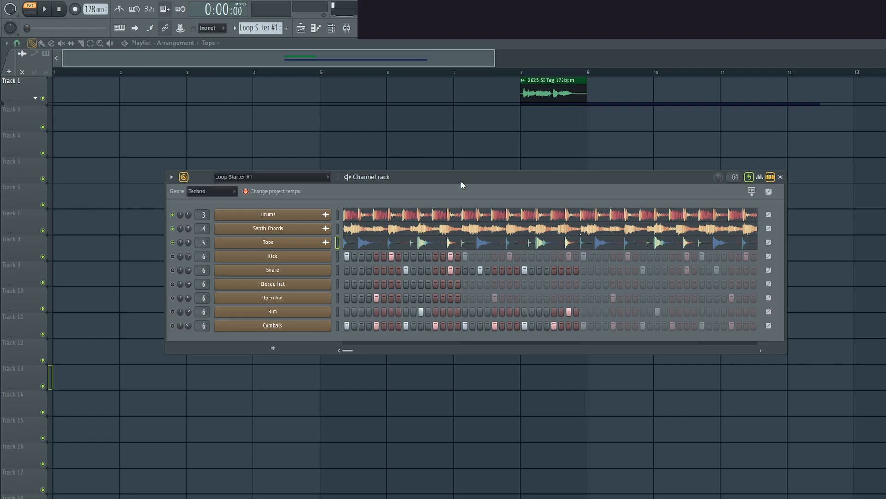
left_click_drag(430, 186, 440, 173)
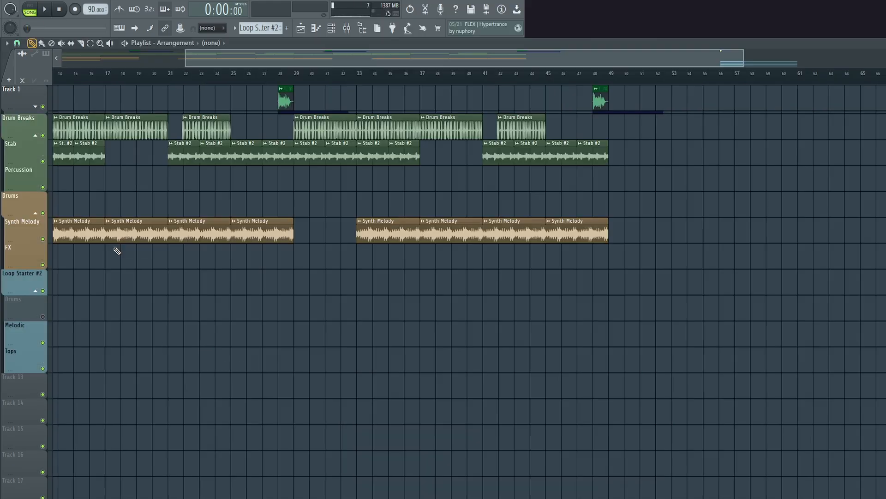
Look over the playlist arrangement, from the Drum Breaks, Stab and Synth Melody clips to the Loop Starter #2 clips at bar 69.
scroll(538, 279, "up", 3)
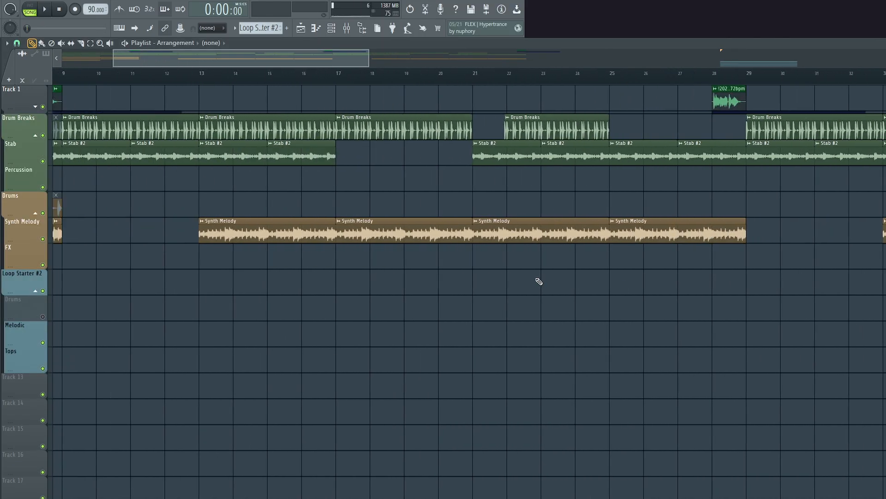
left_click_drag(384, 283, 175, 273)
left_click_drag(692, 270, 138, 237)
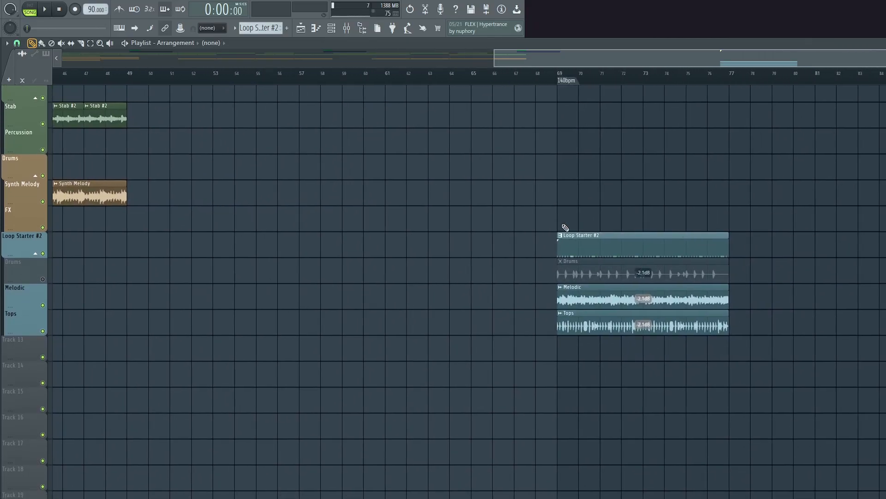
left_click_drag(564, 227, 681, 250)
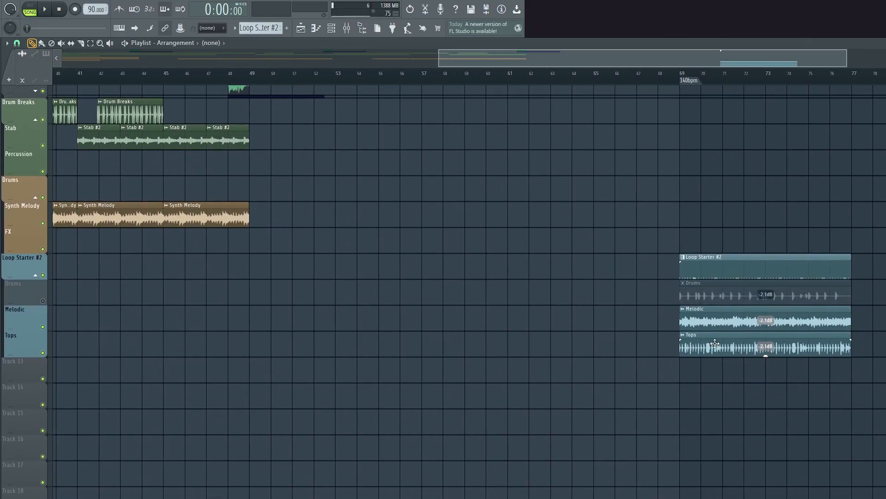
left_click_drag(775, 181, 481, 149)
left_click_drag(287, 227, 76, 308)
scroll(76, 309, "up", 3)
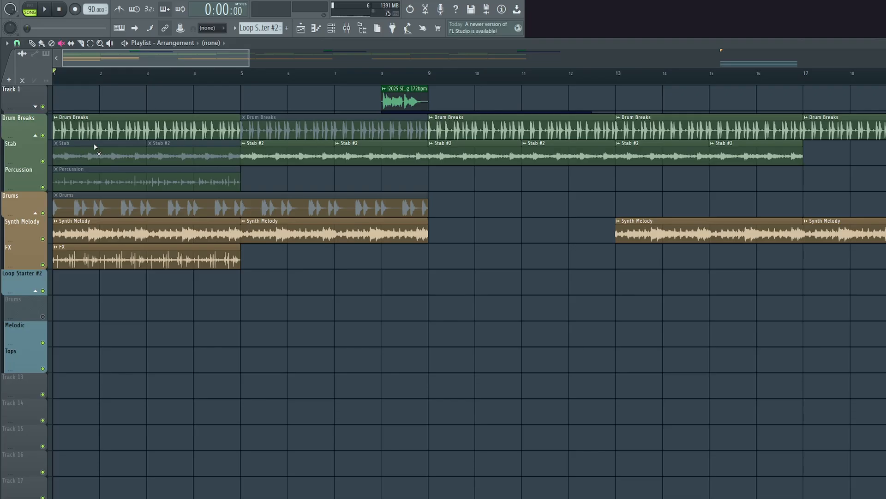
Unmute the opening Stab and Percussion clips, and mute the Synth Melody and FX tracks for playback.
mouse_move(93, 143)
left_mouse_down()
mouse_move(182, 151)
mouse_move(138, 178)
left_mouse_up()
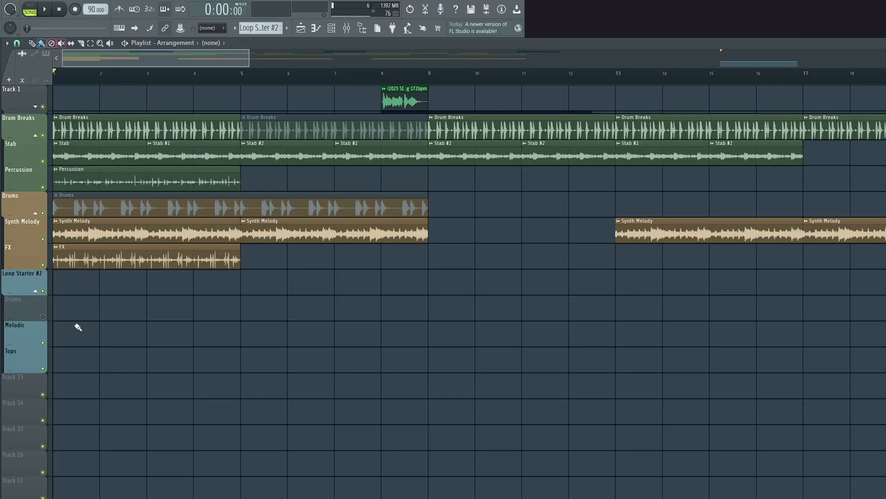
left_click(43, 238)
left_click(43, 264)
key("space")
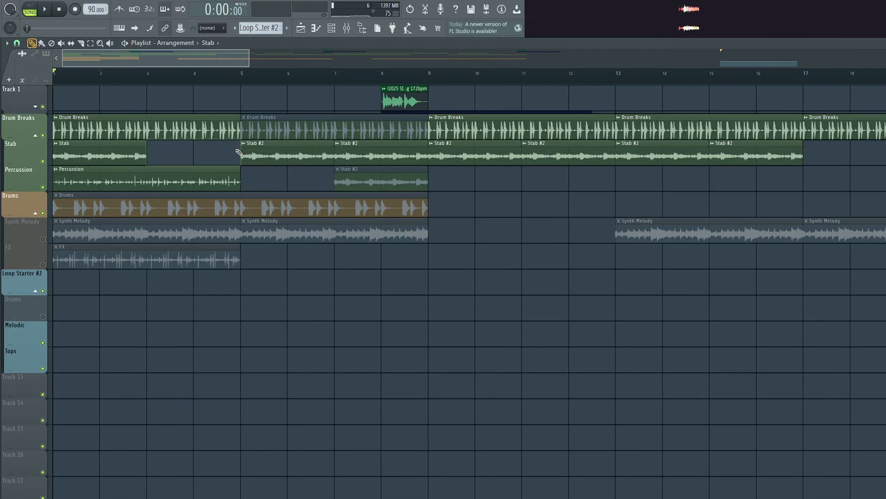
Place a Stab #2 clip at bar 3 of the Stab track and mute the Stab clip at bar 1.
left_click(167, 138)
left_click(100, 157)
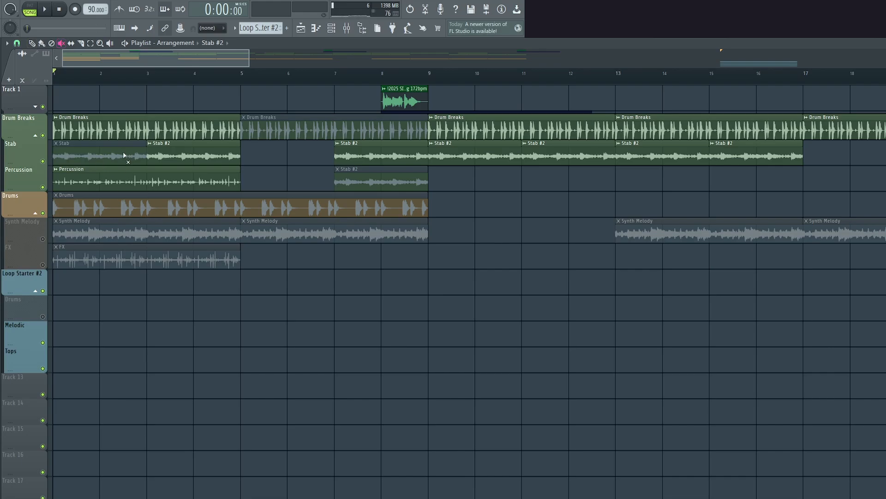
Mute the opening Drum Breaks and Percussion clips, and unmute the Drums clip and the Synth Melody, FX and Loop Starter #2 Drums tracks.
left_click(129, 134)
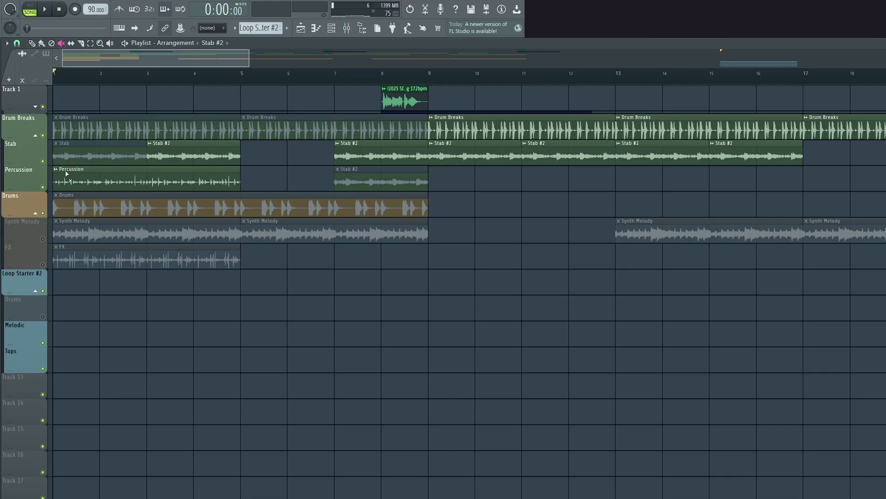
left_click(66, 179)
left_click_drag(43, 316, 43, 239)
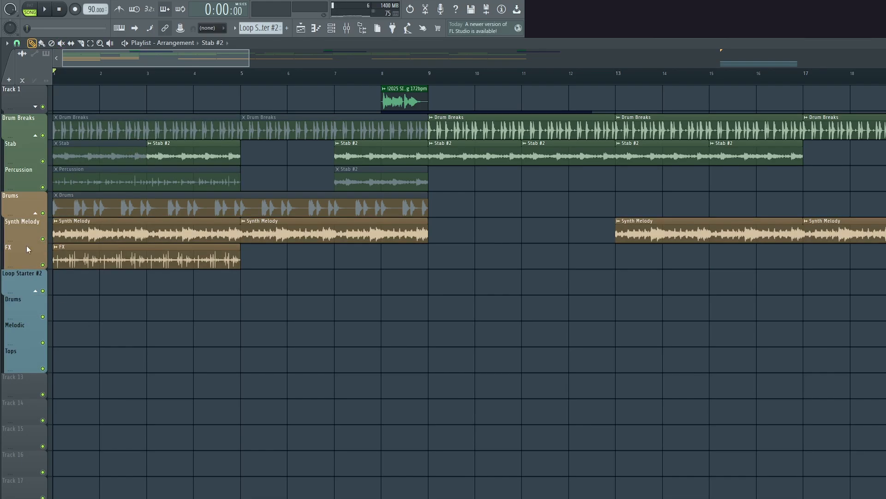
left_click(43, 239)
left_click(43, 239)
left_click(44, 264)
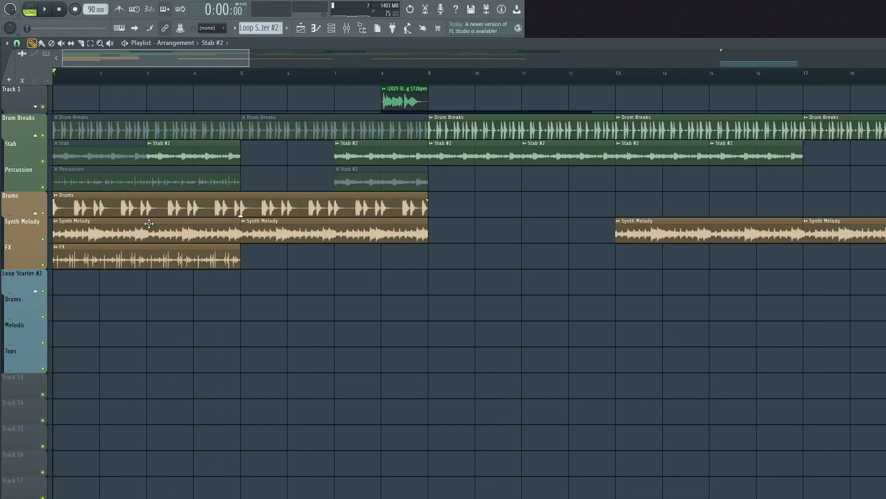
scroll(406, 332, "down", 3)
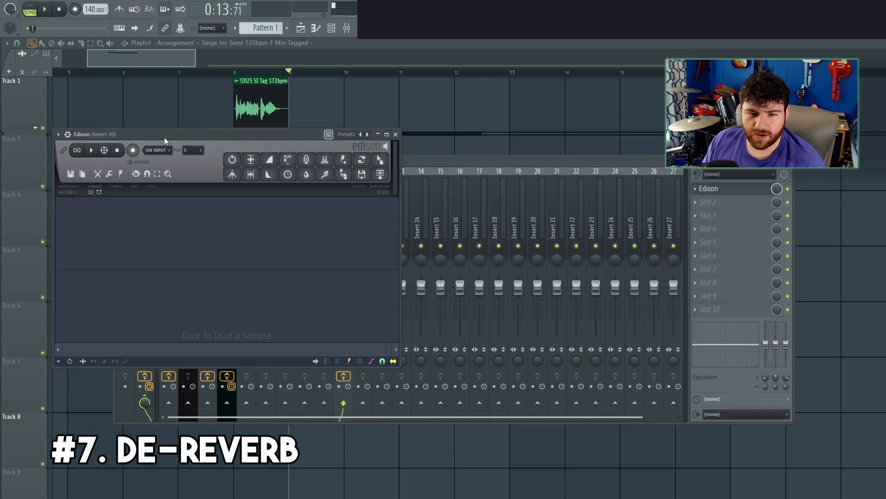
Move the Edison window over the middle of the mixer and load the MetroReverbRimshot sample into it.
left_click_drag(165, 134, 421, 152)
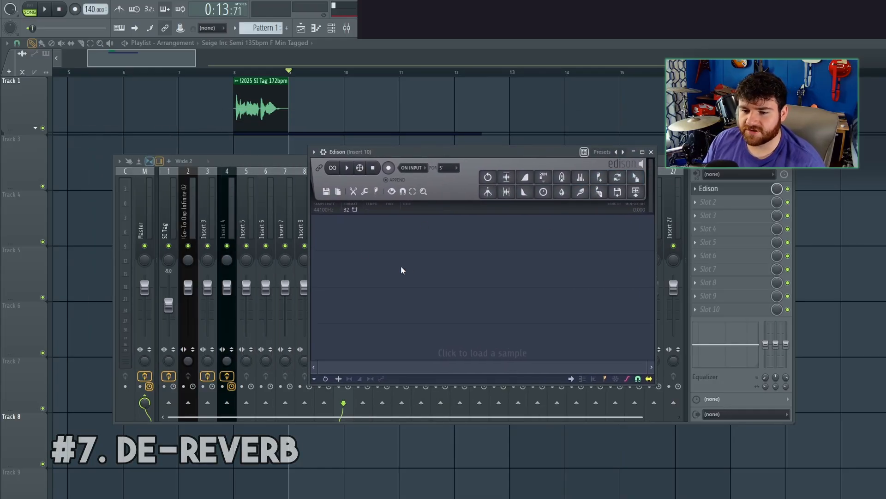
left_click(1, 161)
left_click_drag(1, 162, 433, 250)
Examine the MetroReverbRimshot waveform up close, from the initial hit through the reverb tail.
scroll(450, 291, "up", 6)
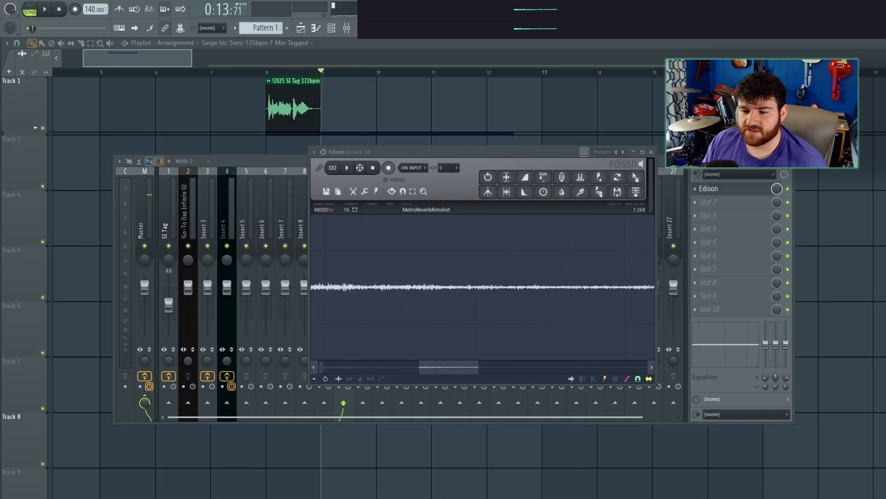
scroll(450, 291, "up", 8)
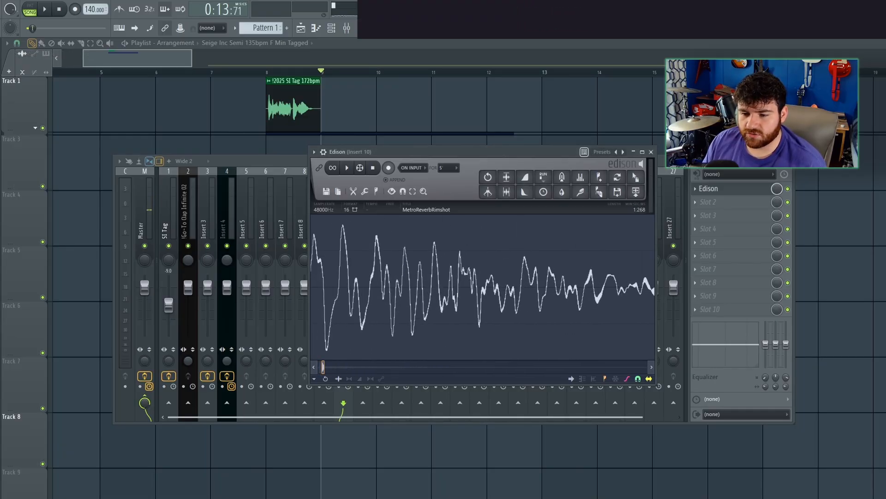
scroll(482, 286, "down", 6)
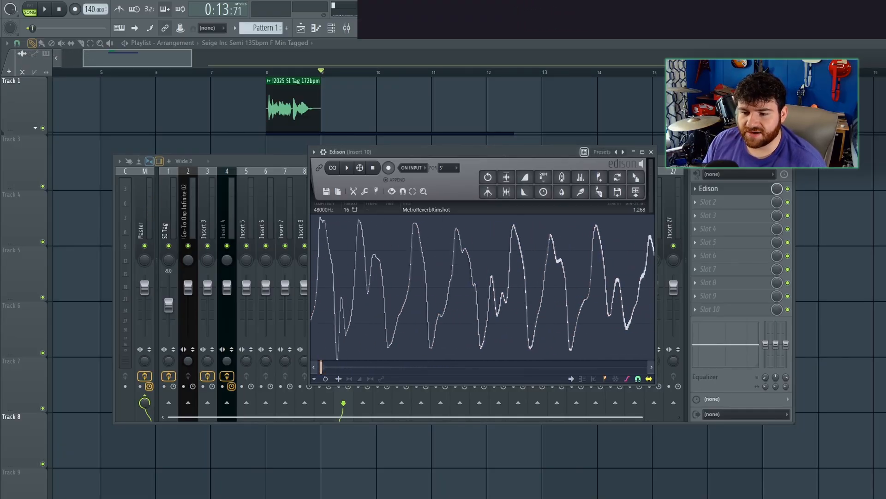
scroll(483, 286, "up", 4)
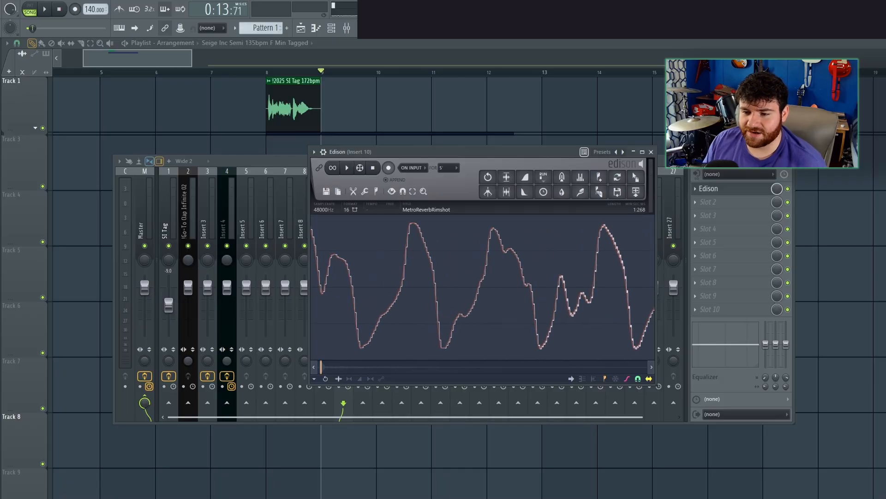
scroll(482, 286, "down", 6)
scroll(483, 286, "up", 7)
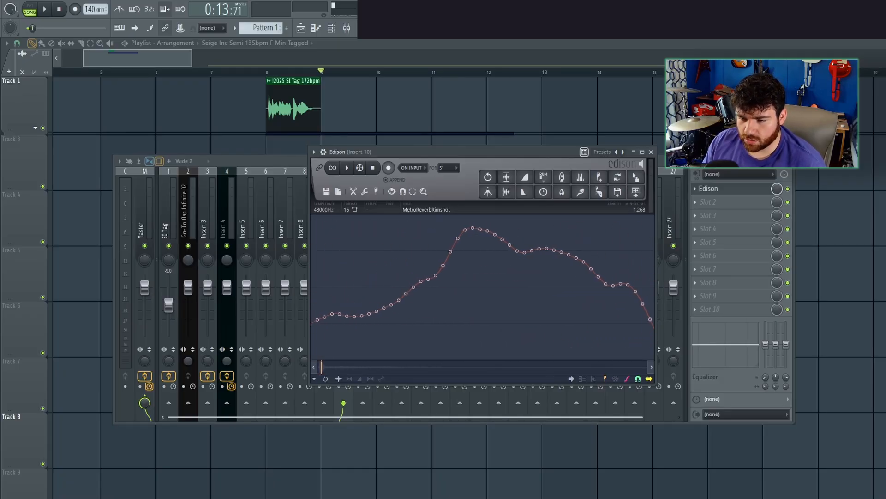
scroll(483, 287, "down", 3)
scroll(483, 286, "up", 3)
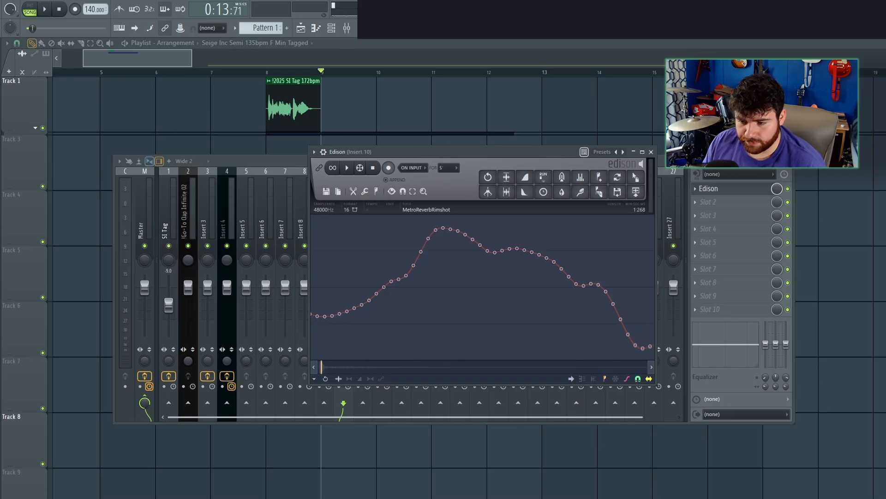
scroll(482, 286, "down", 8)
key("ctrl+a")
scroll(483, 286, "down", 4)
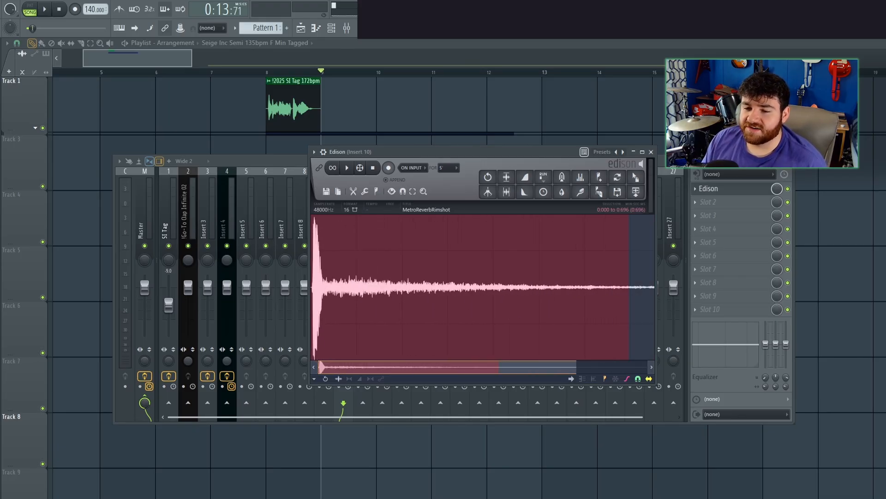
scroll(482, 287, "up", 4)
scroll(374, 262, "down", 4)
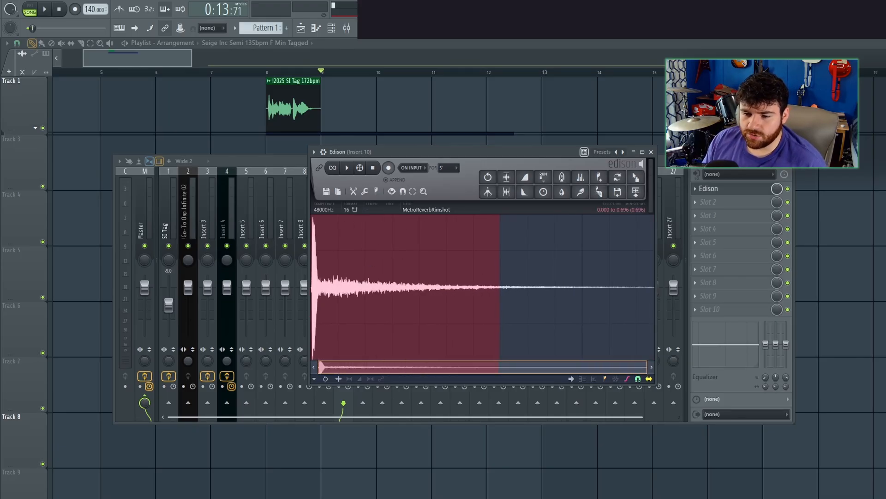
Select the entire MetroReverbRimshot sample and play it back.
key("ctrl+a")
scroll(373, 263, "up", 1)
scroll(373, 263, "down", 2)
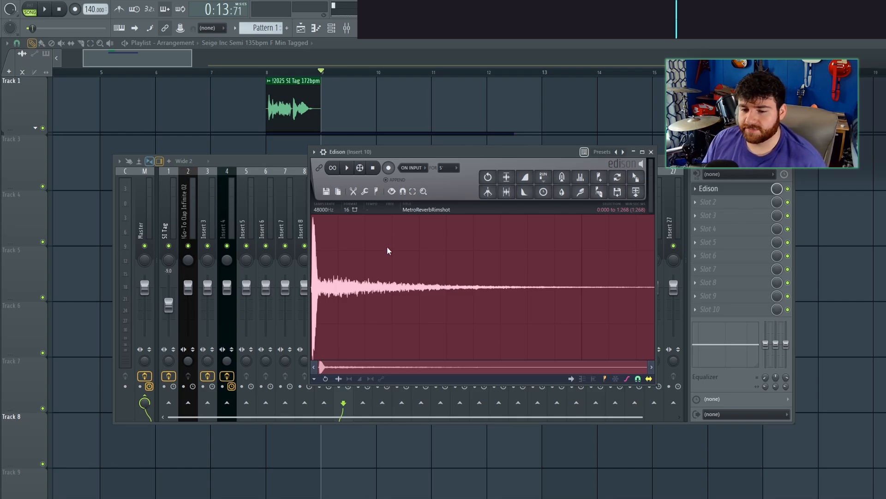
key("space")
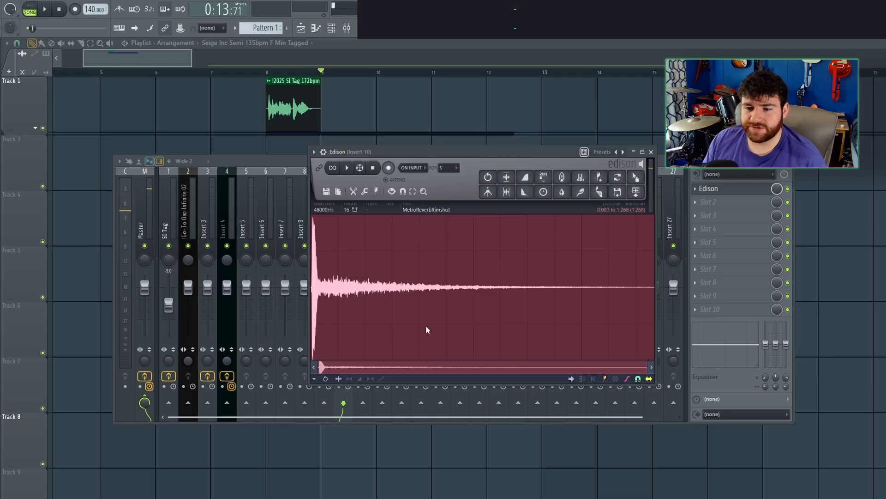
Start the Deverb tool on the whole rimshot sample, using the General profile.
right_click(434, 298)
mouse_move(463, 334)
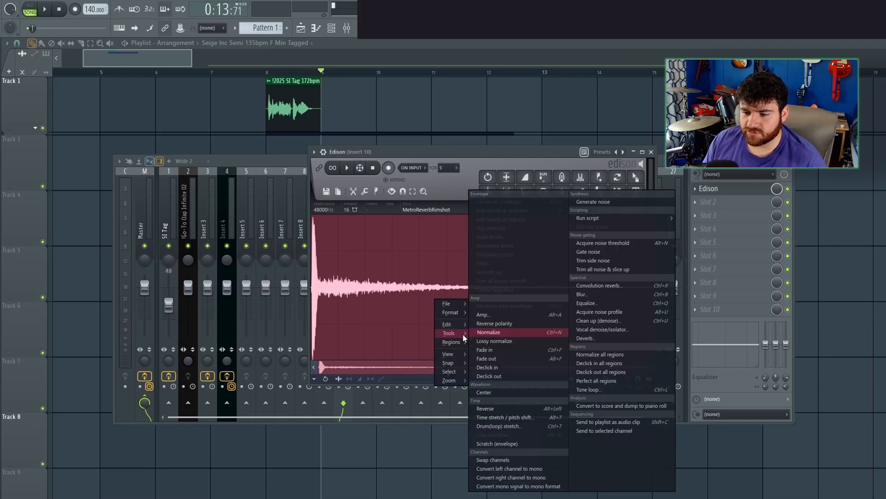
left_click(622, 338)
left_click(411, 229)
left_click(356, 238)
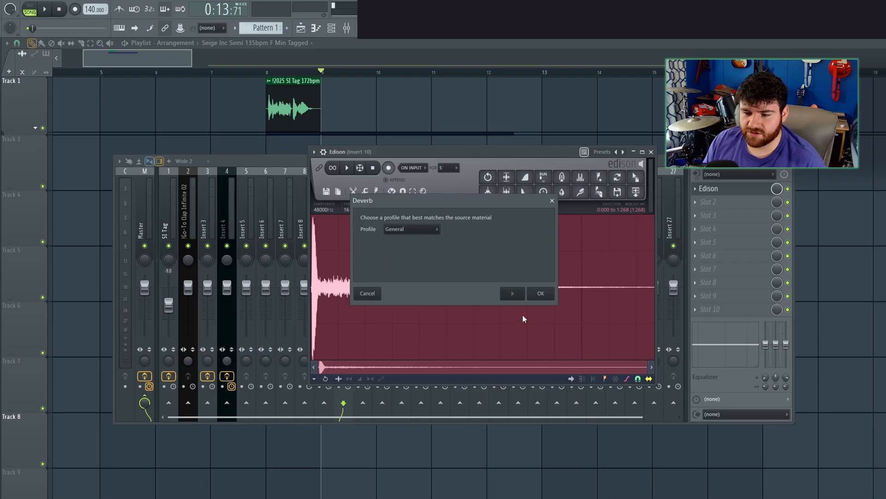
left_click(541, 293)
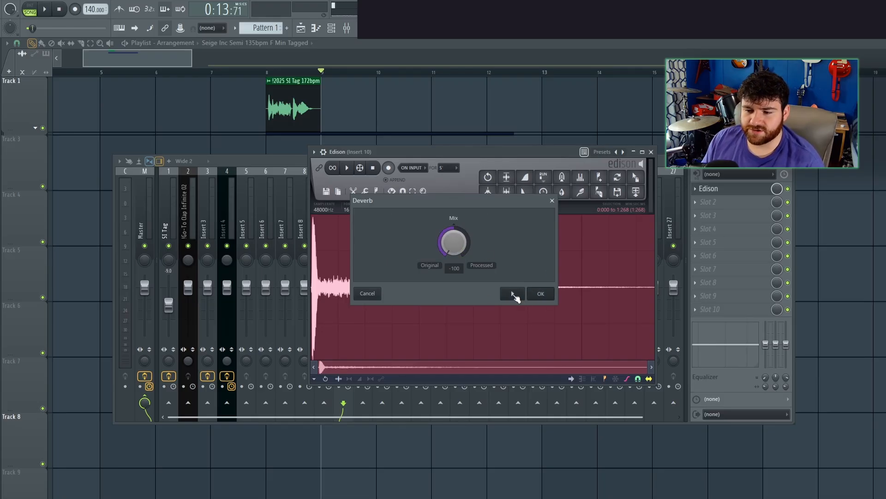
Preview the Deverb effect repeatedly, alternating the mix between fully original (-100) and fully processed (100).
left_click(515, 296)
left_click_drag(451, 238, 451, 175)
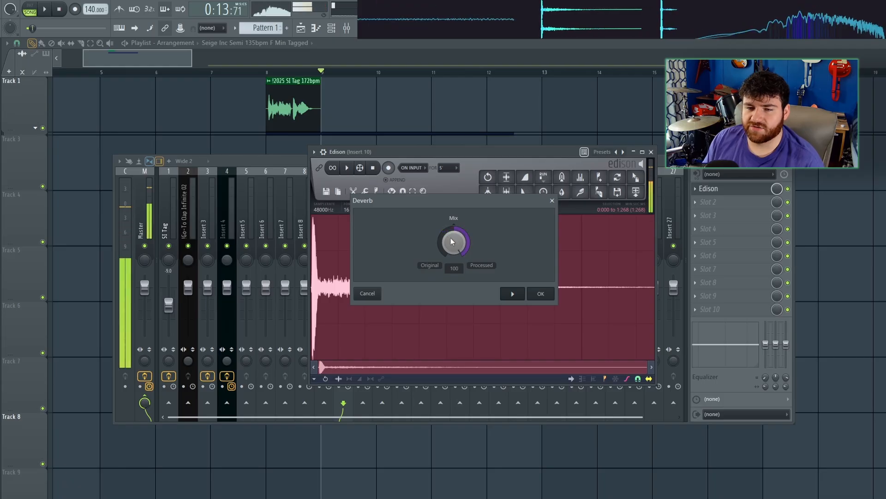
left_click(514, 296)
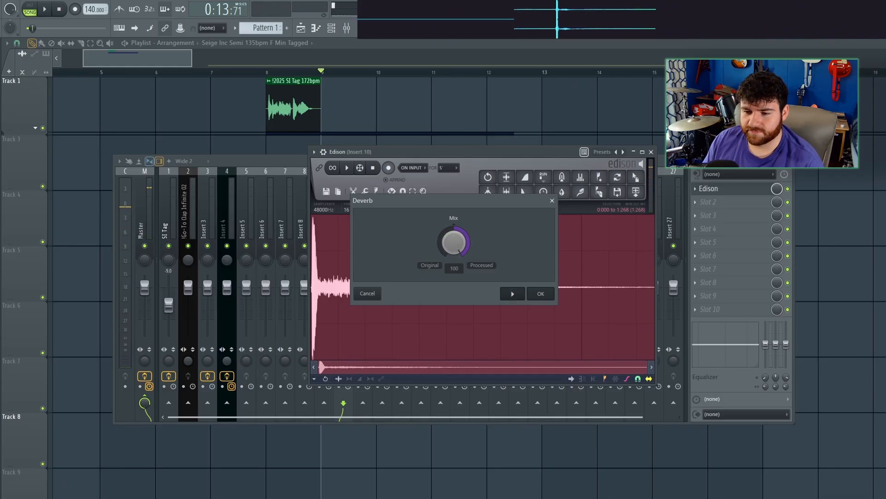
left_click(513, 294)
left_click_drag(454, 243, 455, 323)
left_click(509, 295)
left_click_drag(453, 255, 453, 176)
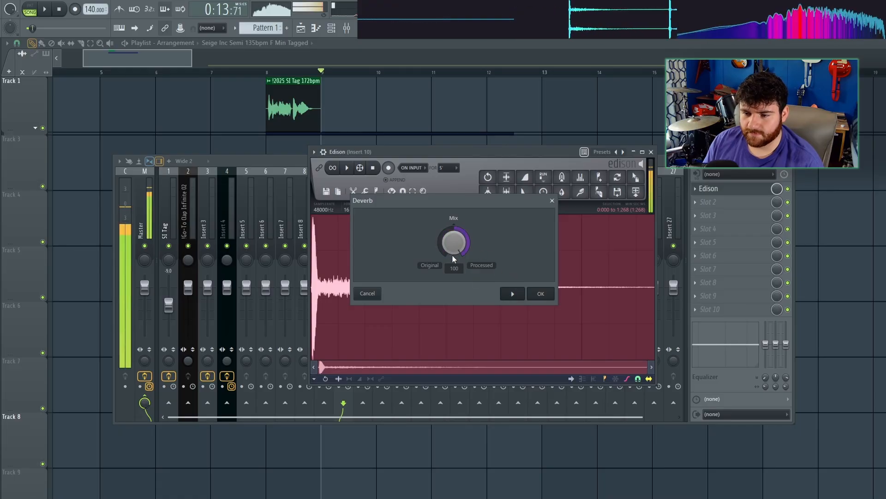
left_click(518, 297)
left_click(513, 295)
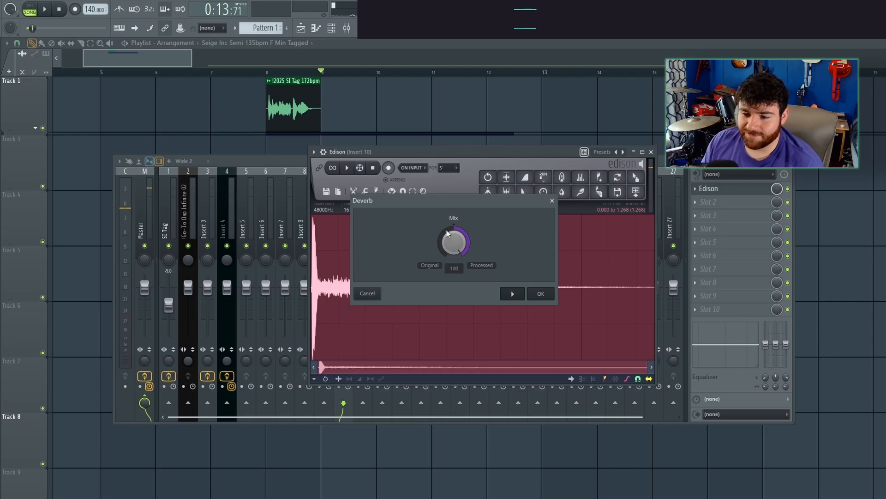
Adjust the Deverb mix toward the processed sound and apply the effect to the rimshot.
left_click_drag(457, 244, 458, 203)
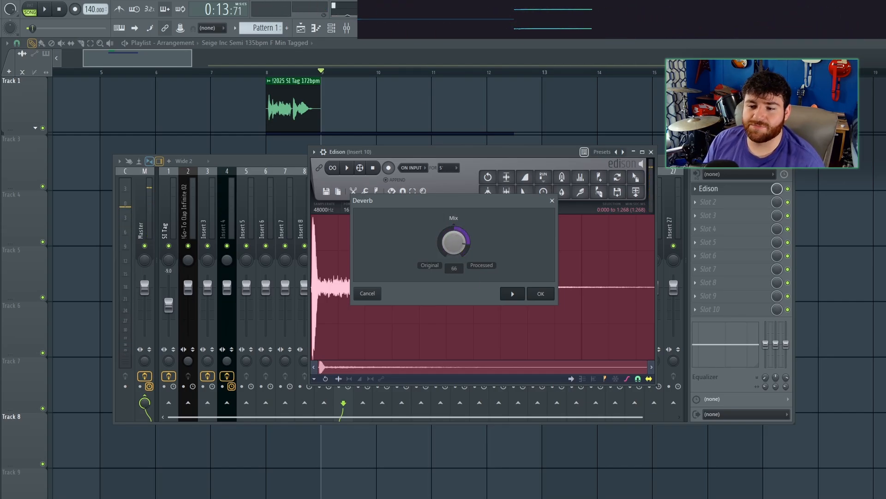
left_click_drag(458, 241, 459, 217)
key("Return")
Undo and redo the Deverb edit to compare the original and processed rimshot waveforms.
key("ctrl+z")
key("ctrl+z")
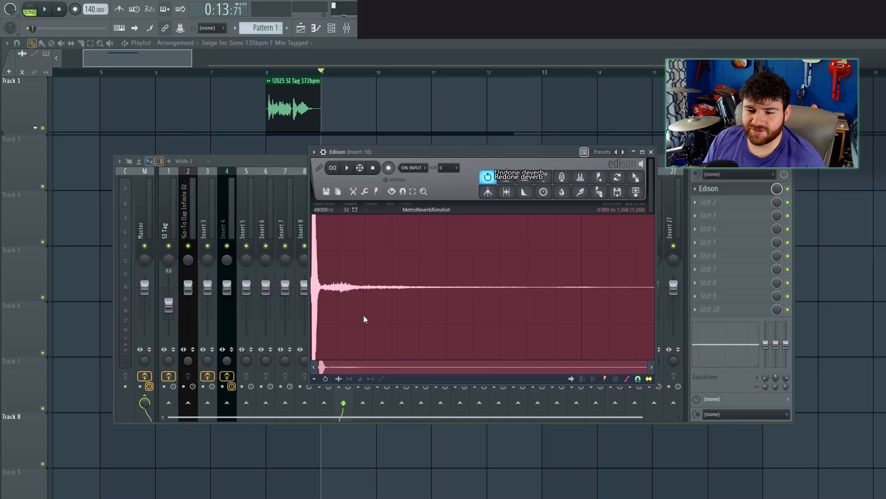
key("ctrl+z")
key("ctrl+z")
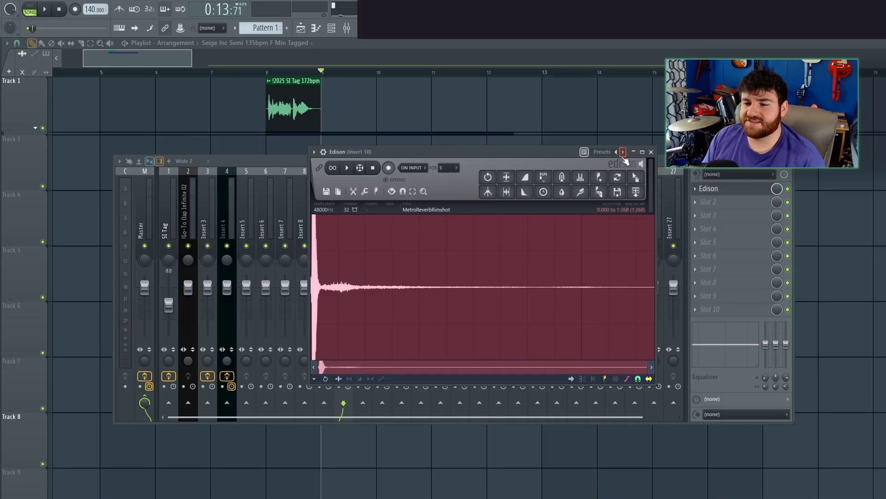
Reopen Edison on Insert 10 and play the rimshot with the Deverb undone and redone for comparison.
left_click(651, 153)
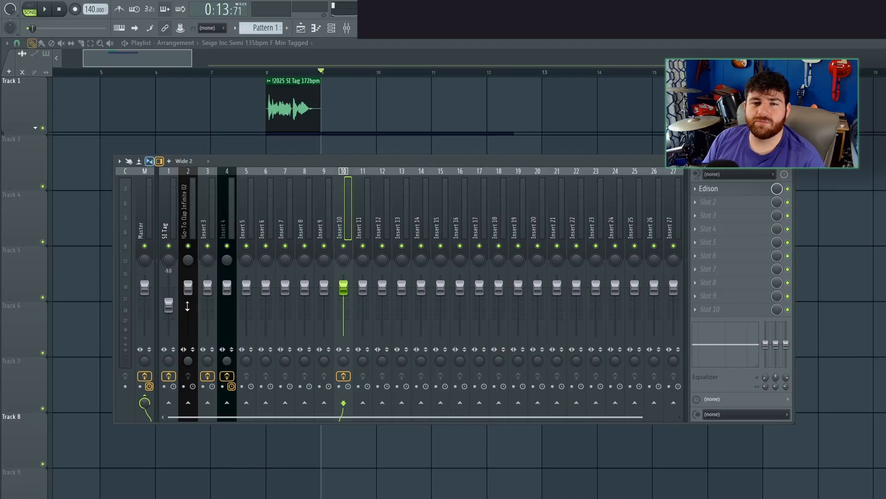
left_click(734, 191)
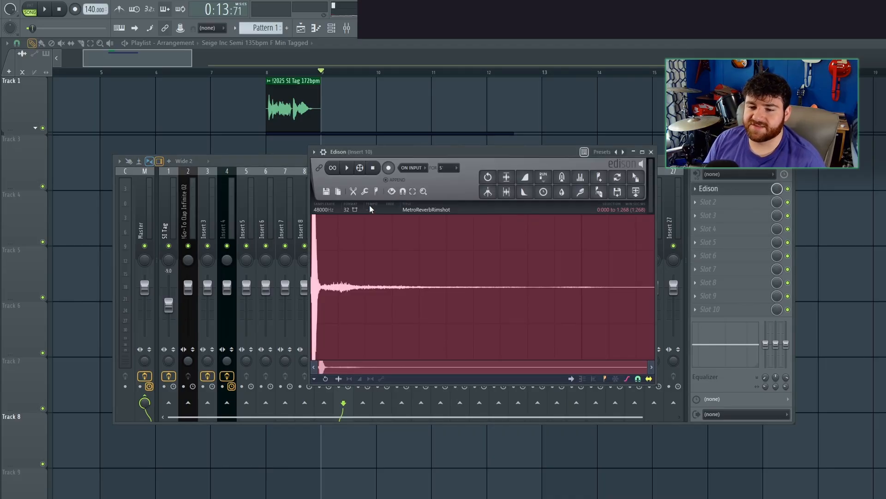
key("ctrl+z")
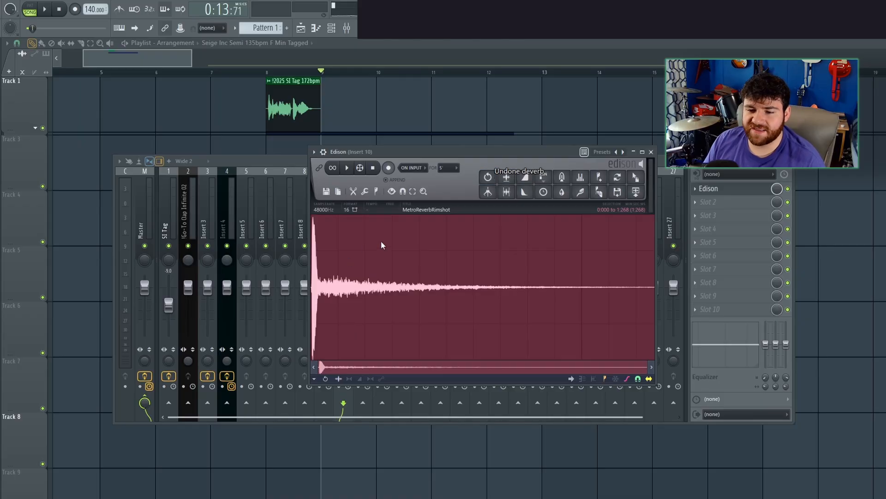
key("space")
key("space")
key("ctrl+shift+z")
key("space")
key("space")
key("space")
key("space")
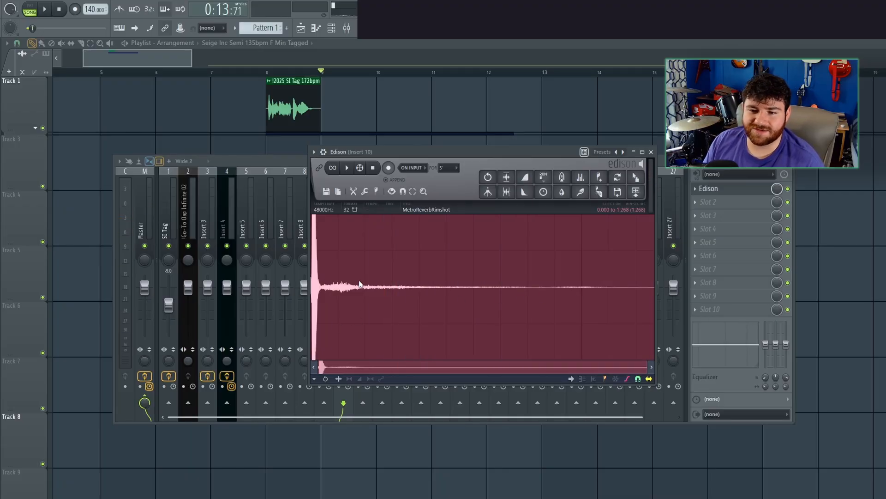
Try trimming the processed rimshot to its initial hit of about 0.047 s, play it, and undo the edits.
key("Delete")
key("ctrl+a")
key("space")
key("space")
key("space")
key("space")
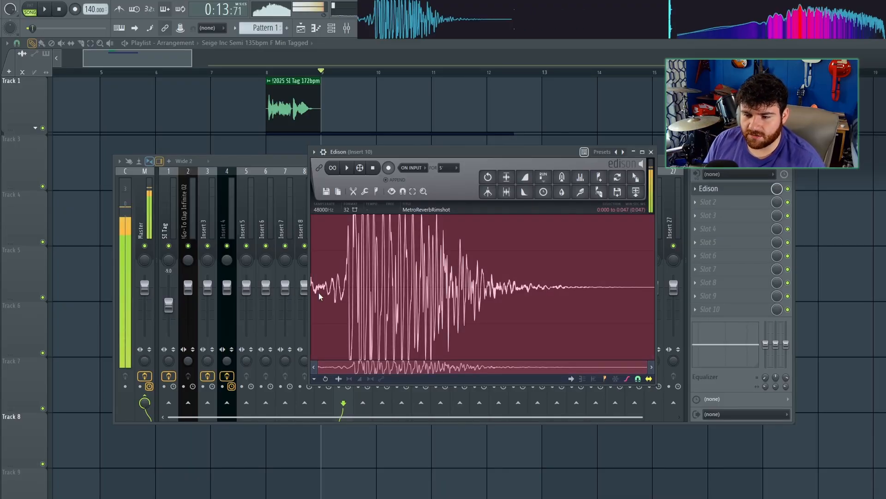
key("ctrl+z")
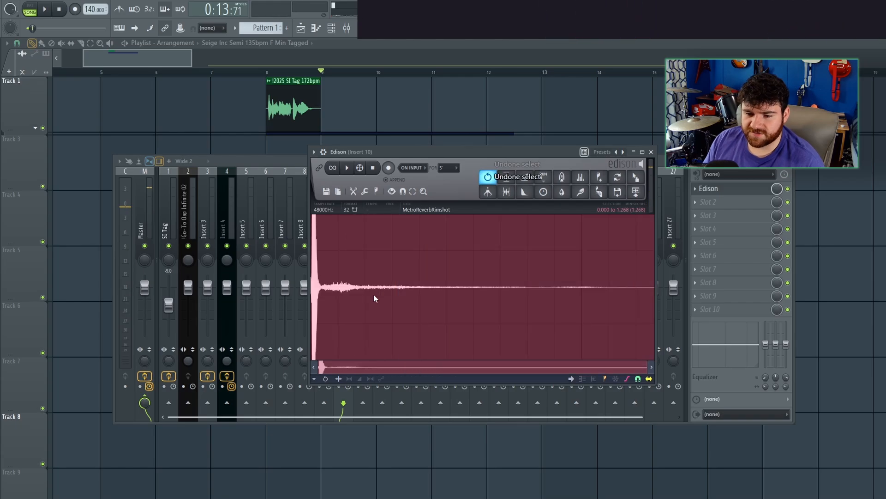
Play short selections of the original rimshot's opening, up to about 0.069 s, and dismiss the Vocal denoiser without applying it.
key("space")
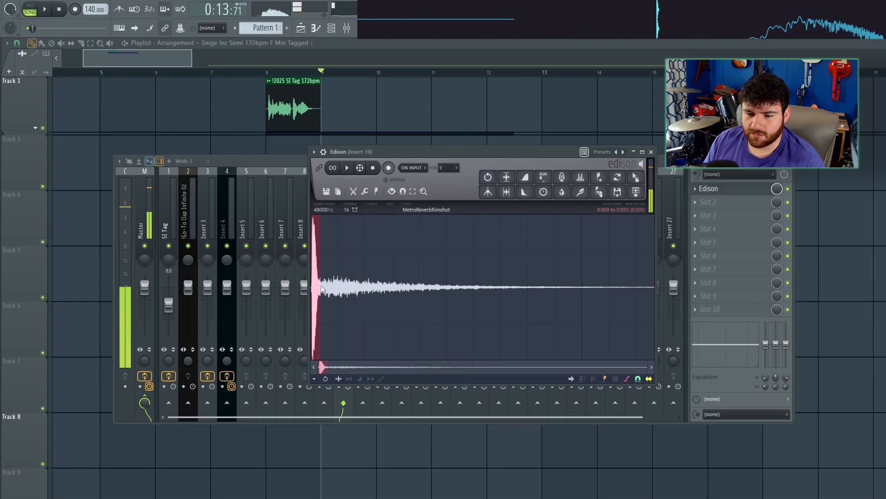
mouse_move(322, 288)
left_mouse_down()
mouse_move(335, 296)
mouse_move(320, 290)
left_mouse_up()
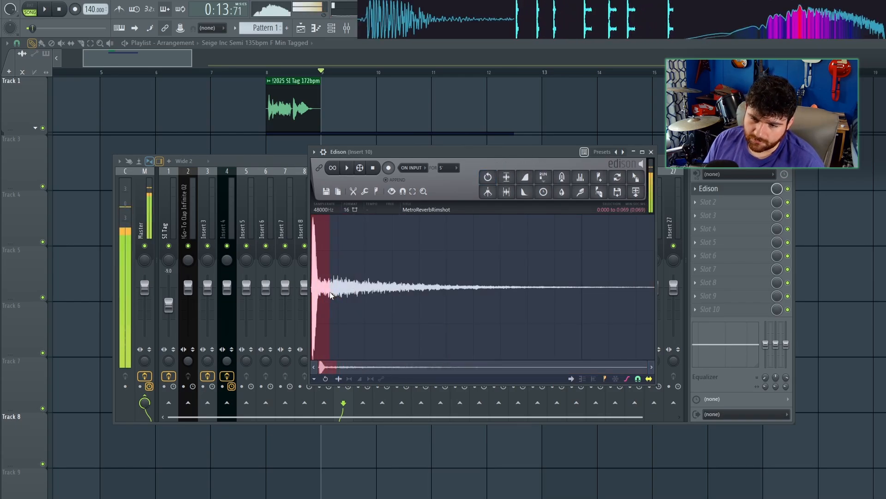
key("space")
key("space")
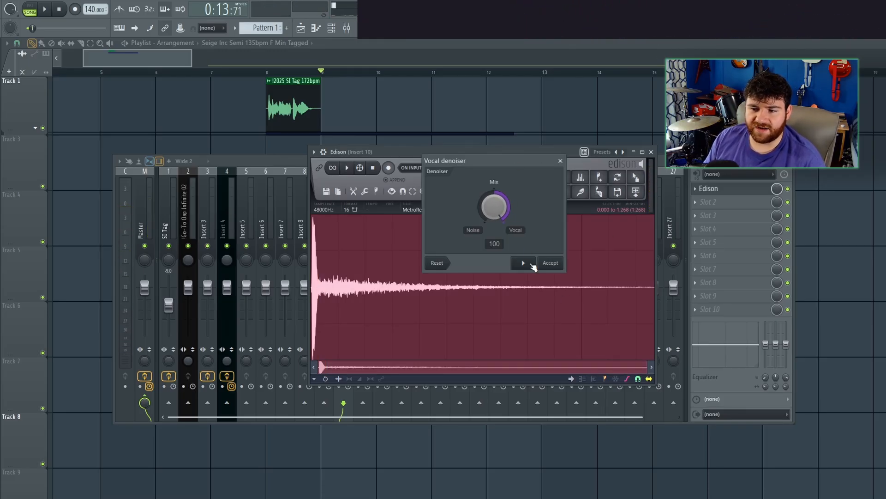
left_click(561, 161)
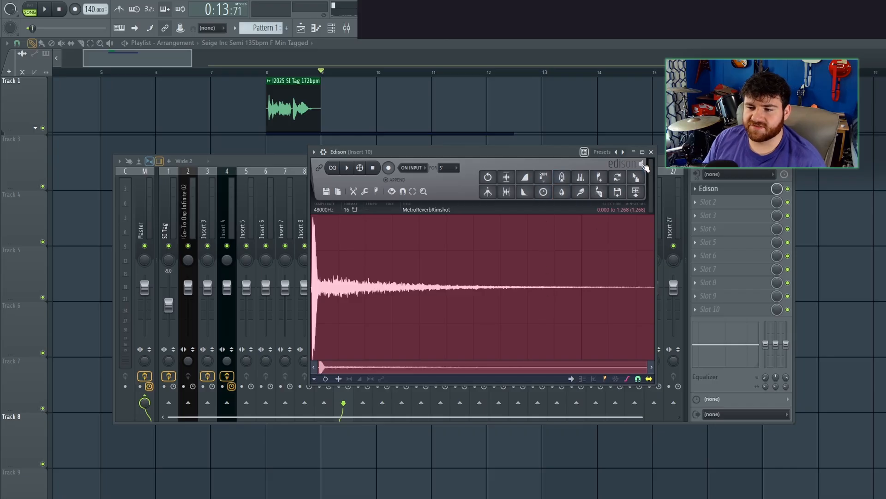
Look up the Deverb command among Edison's tools, dismiss it without applying, and close Edison on Insert 10.
right_click(491, 304)
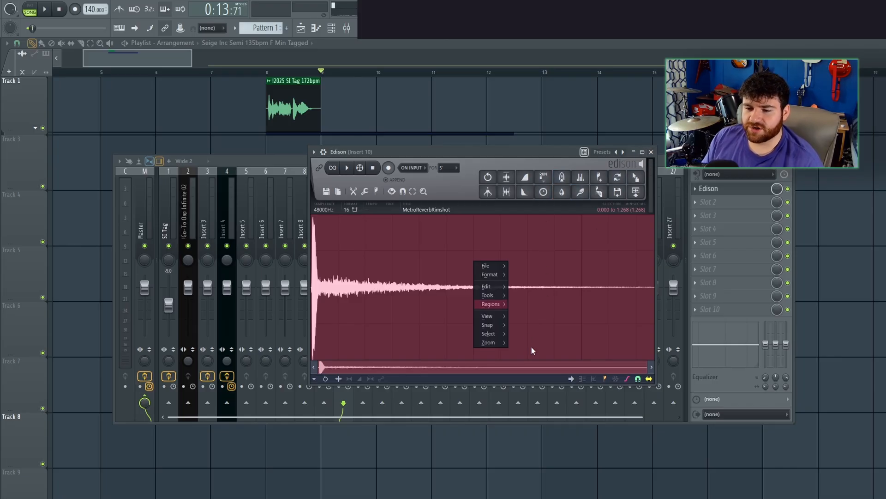
mouse_move(496, 298)
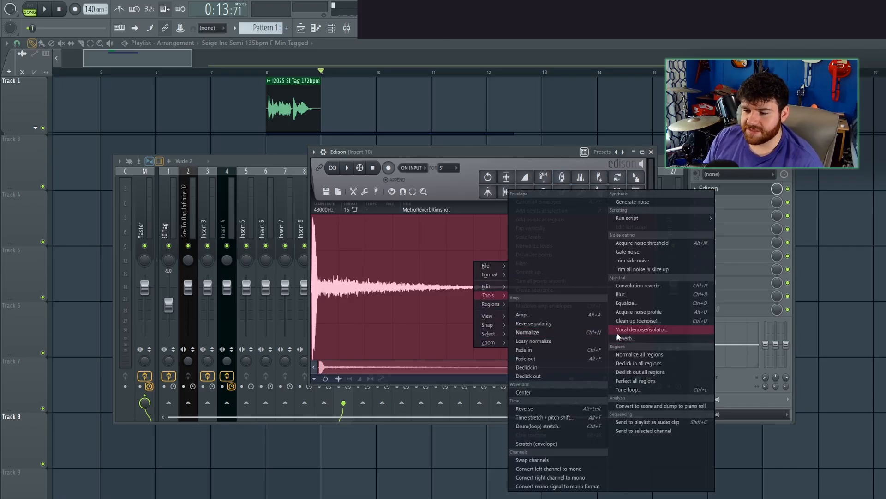
left_click(395, 227)
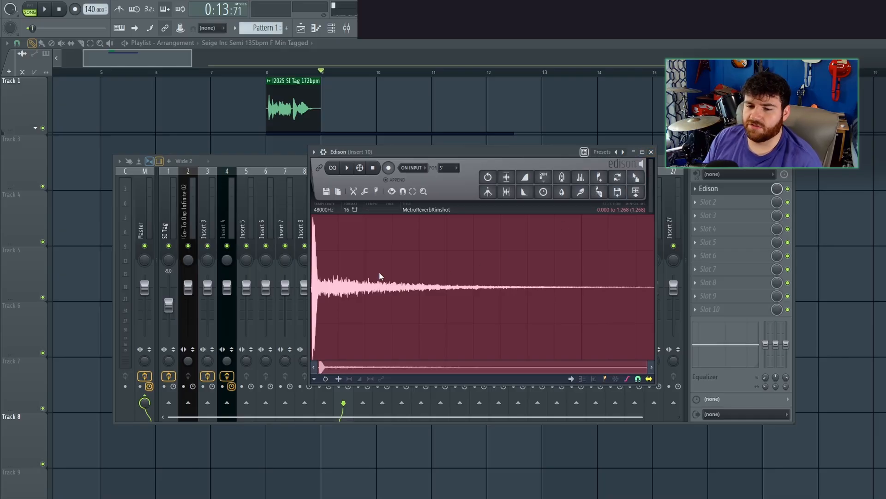
left_click(651, 152)
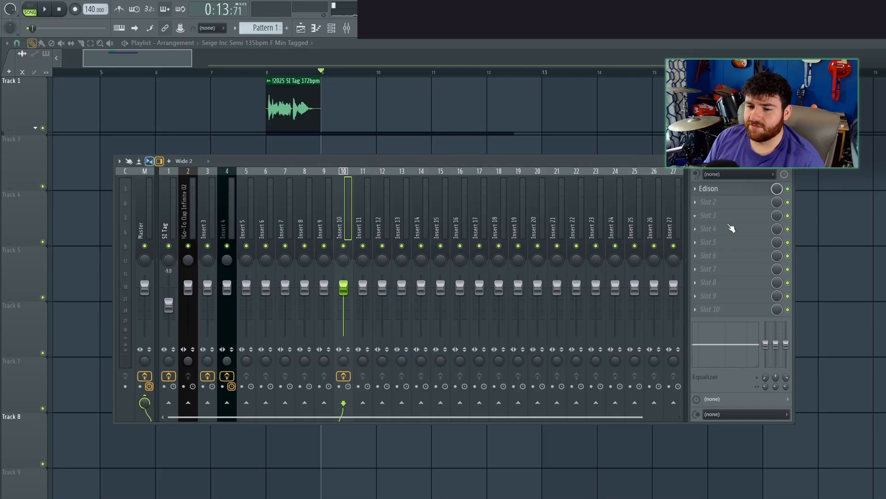
left_click(698, 195)
left_click(720, 206)
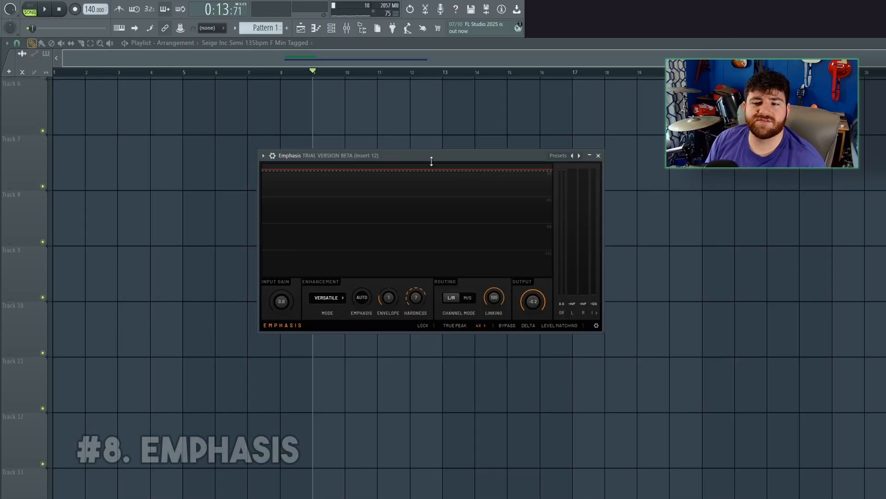
Read the manual page on Emphasis, covering its two interdependent limiting stages, wave-shaping, controls and Signal Flow diagram.
mouse_move(408, 155)
left_mouse_down()
mouse_move(461, 149)
mouse_move(417, 155)
left_mouse_up()
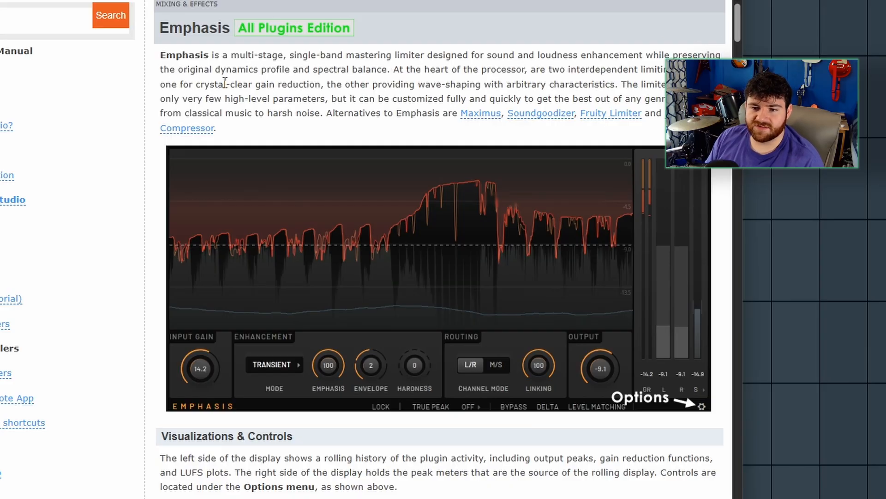
left_click_drag(225, 82, 313, 84)
left_click(445, 79)
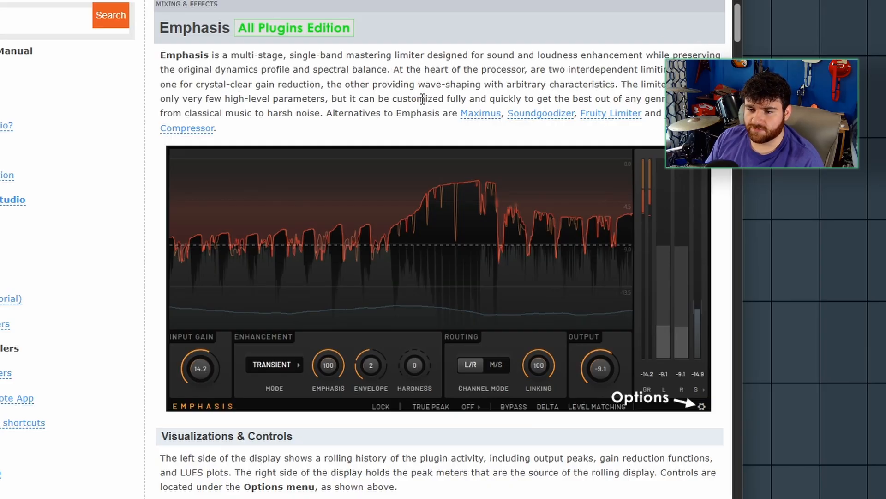
left_click_drag(441, 84, 599, 84)
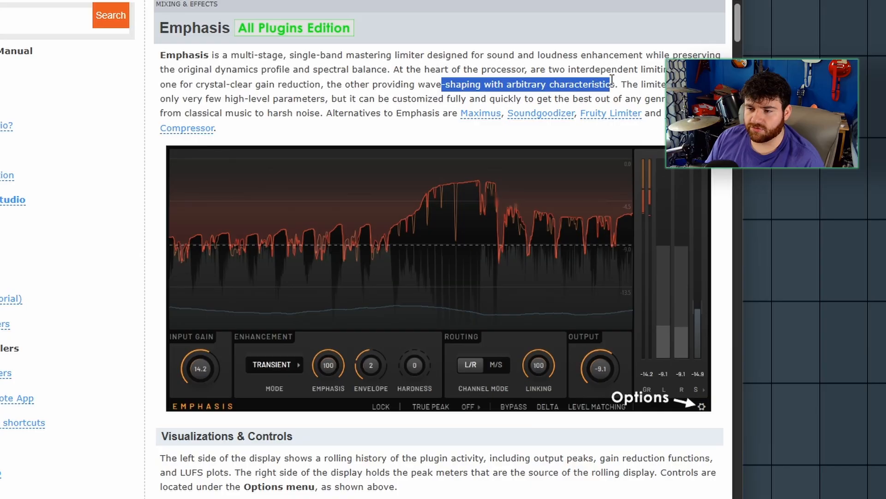
left_click_drag(658, 84, 711, 84)
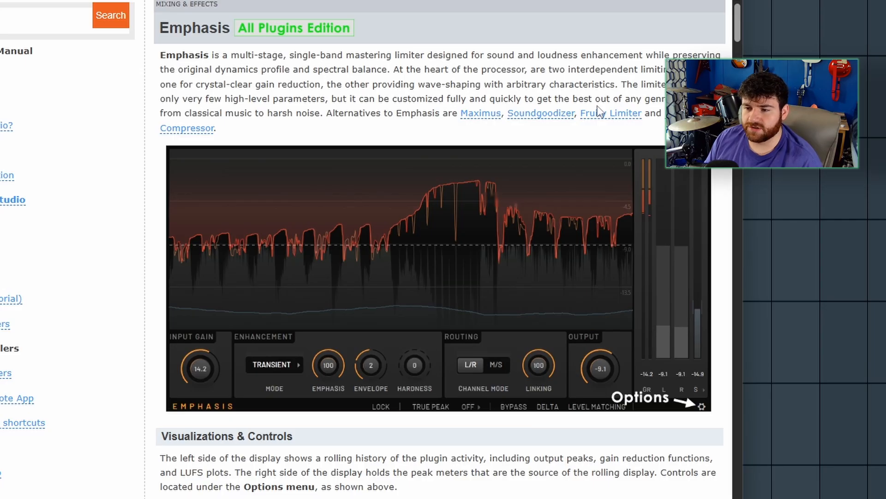
scroll(426, 153, "down", 15)
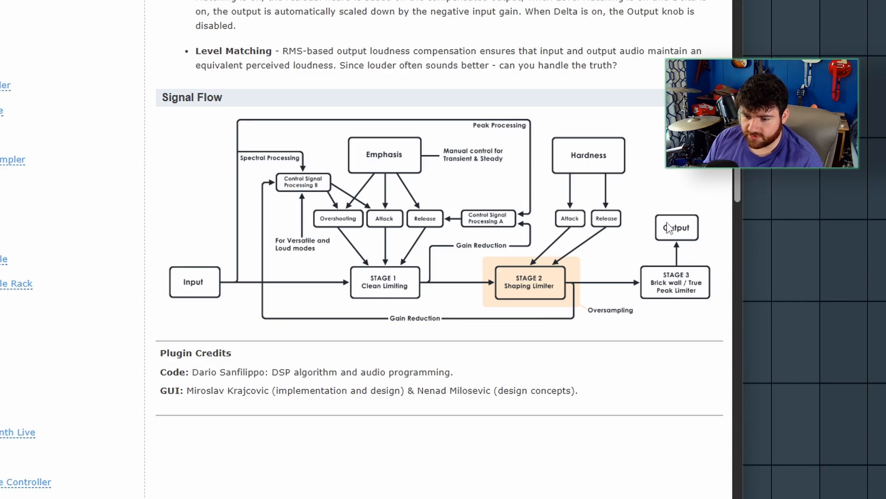
scroll(519, 249, "down", 5)
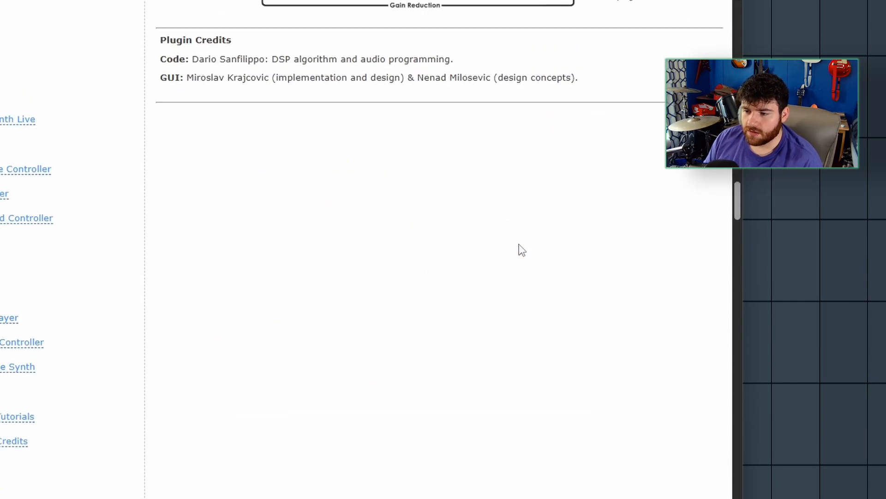
scroll(453, 239, "up", 4)
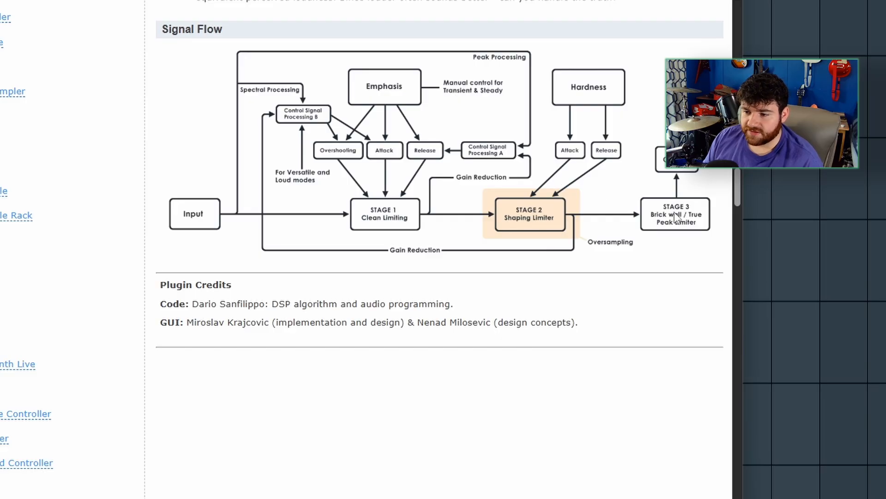
scroll(423, 184, "down", 5)
scroll(439, 199, "up", 3)
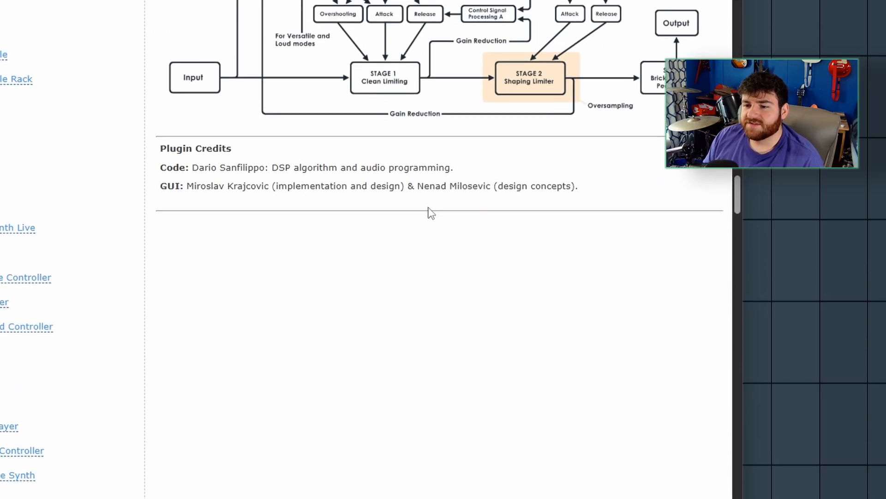
scroll(507, 188, "up", 10)
scroll(738, 169, "up", 7)
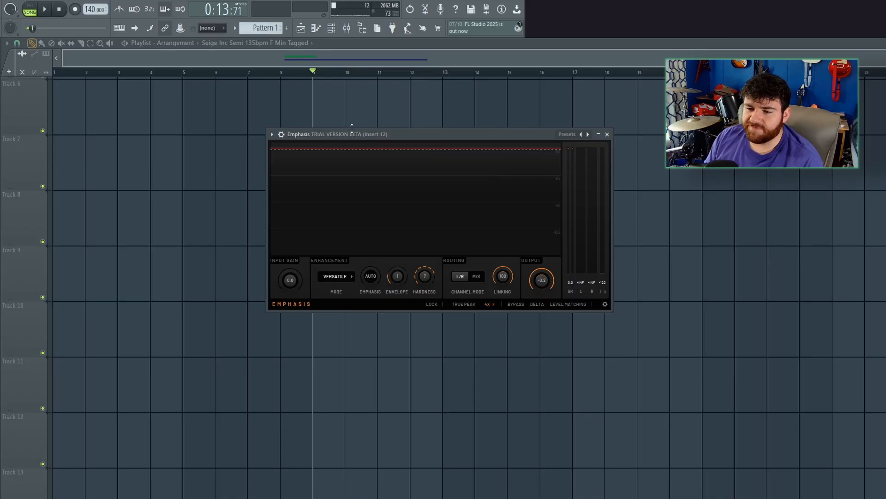
left_click_drag(377, 137, 395, 155)
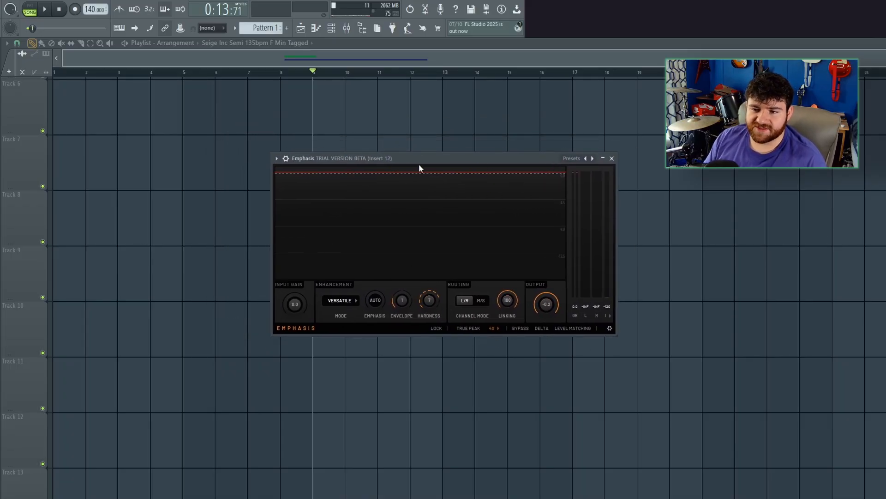
mouse_move(441, 174)
left_mouse_down()
mouse_move(441, 193)
mouse_move(442, 173)
left_mouse_up()
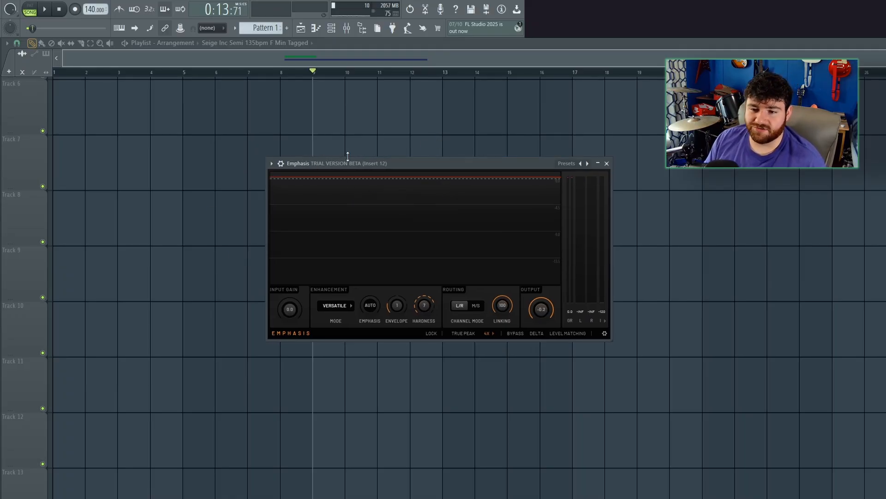
left_click_drag(328, 162, 340, 165)
key("ctrl+s")
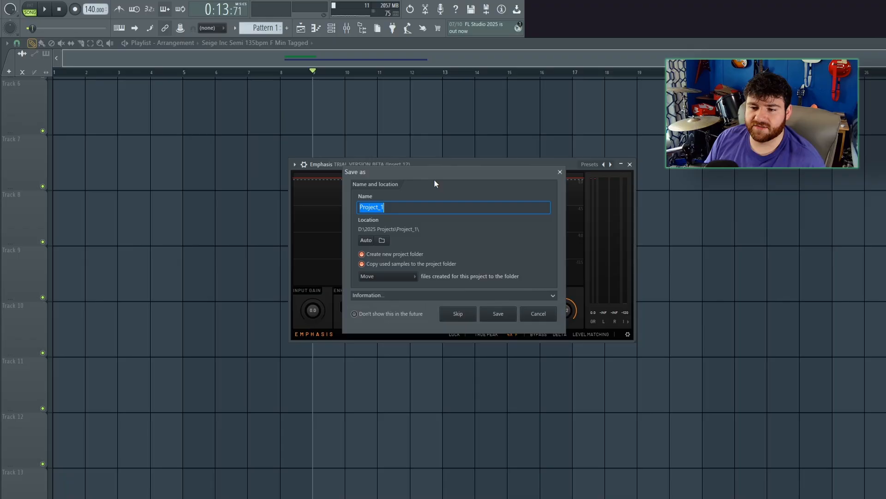
left_click(549, 318)
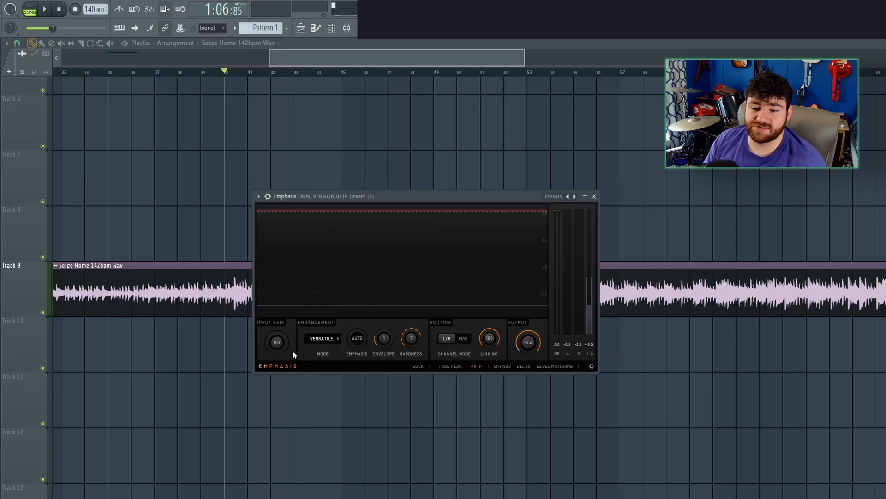
Try out the Emphasis input gain, set its ceiling to -0.3 dB, and reopen it from slot 4 of Insert 12.
left_click_drag(278, 341, 278, 323)
left_click_drag(416, 248, 415, 221)
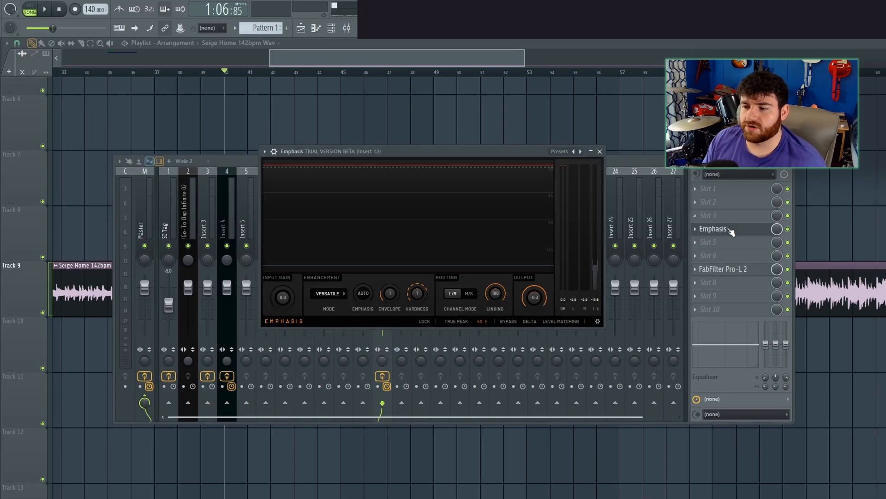
left_click(731, 231)
left_click(740, 234)
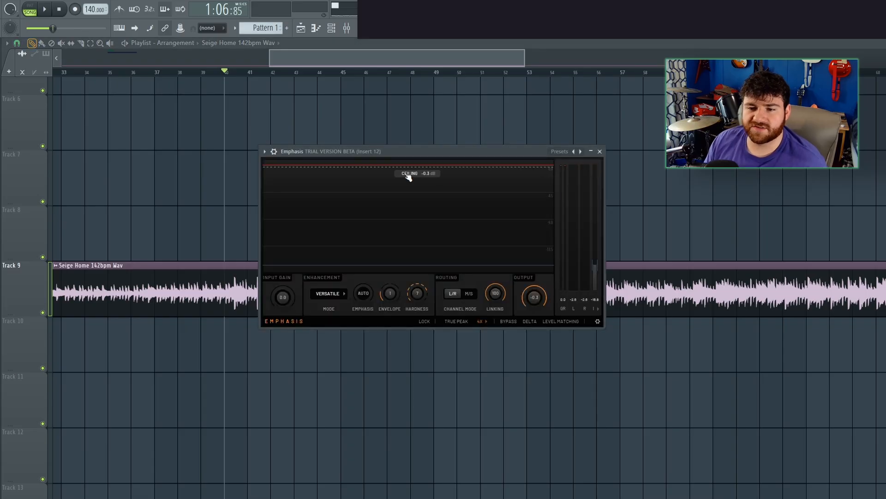
left_click_drag(415, 154, 424, 171)
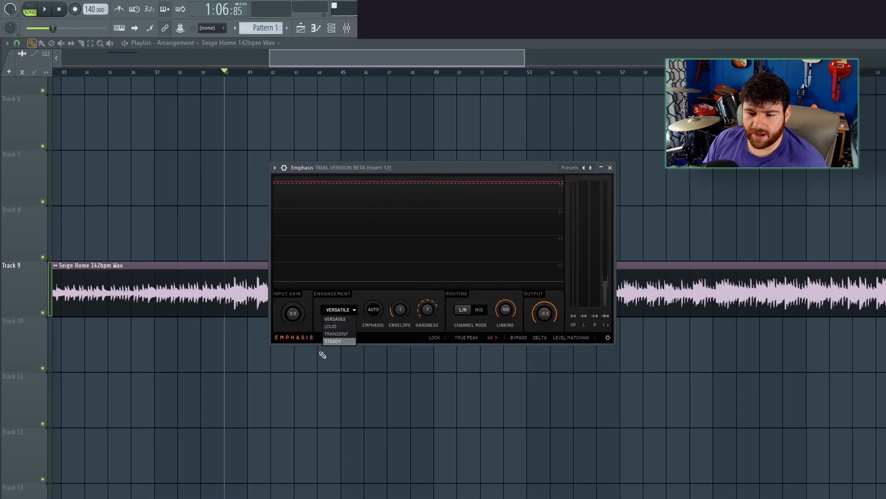
Examine Emphasis's enhancement modes, channel linking, True Peak and oversampling options.
left_click(354, 311)
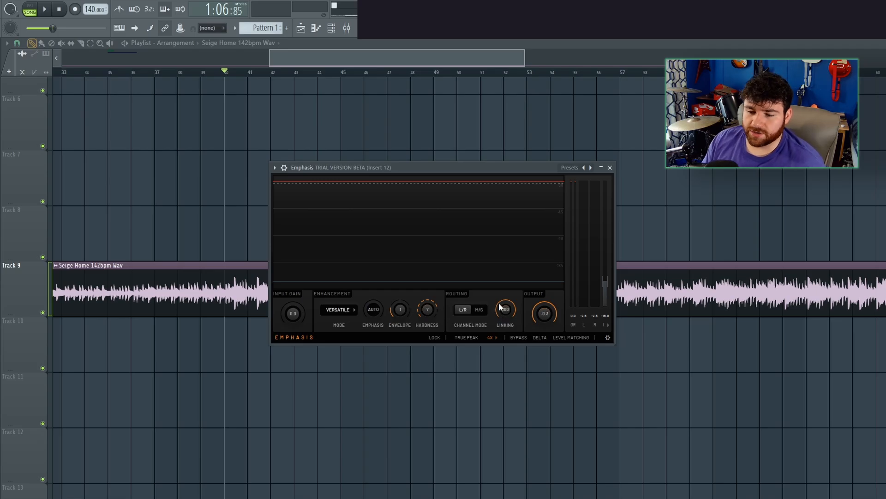
left_click_drag(500, 304, 501, 307)
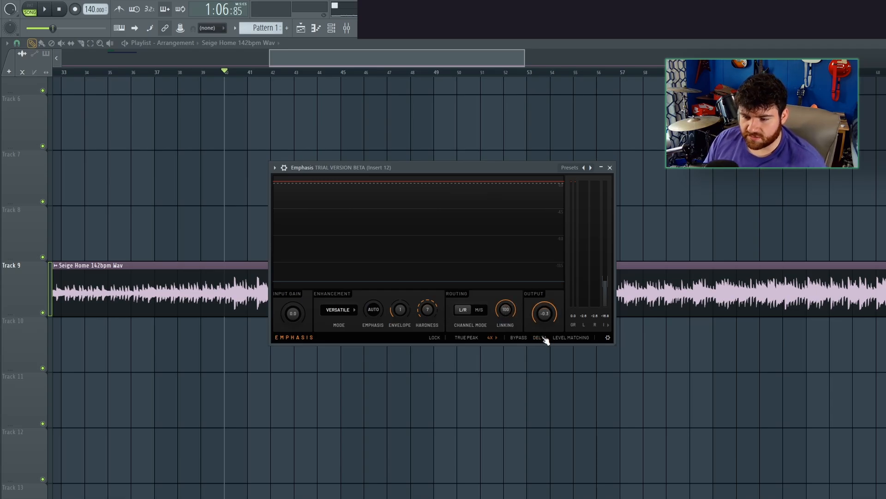
left_click(491, 338)
left_click(467, 338)
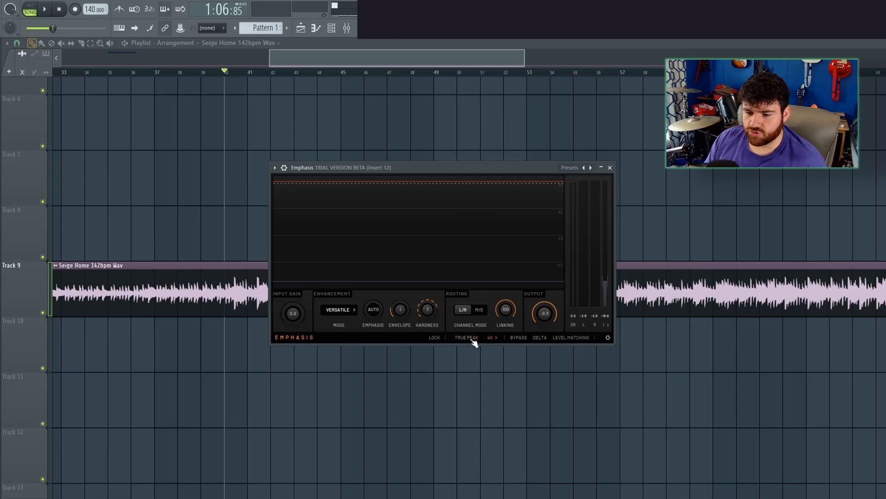
left_click(495, 340)
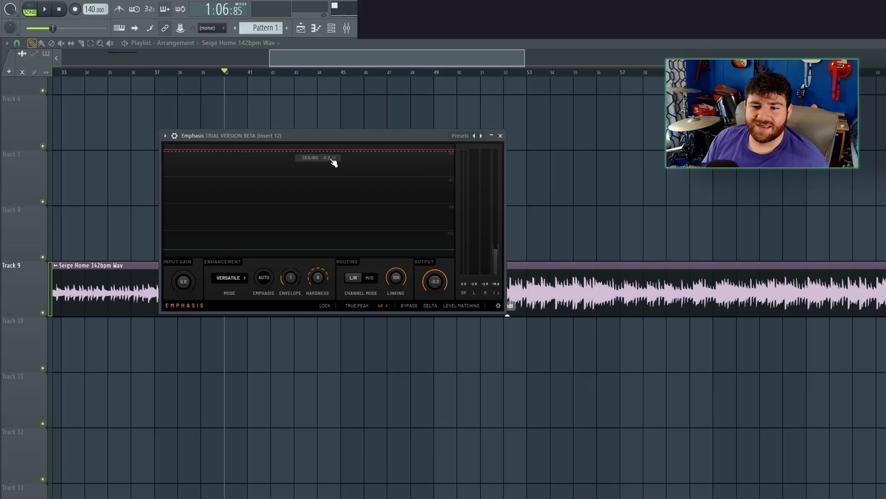
Place Emphasis clear of the Track 9 clip and play the song with the ceiling at -1.0 dB and input gain at 7.1.
left_click_drag(356, 137, 444, 113)
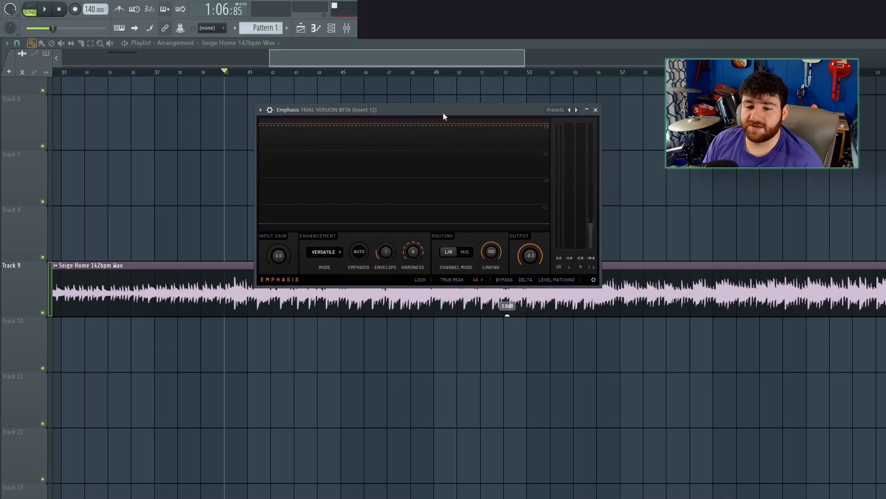
left_click_drag(381, 114, 384, 97)
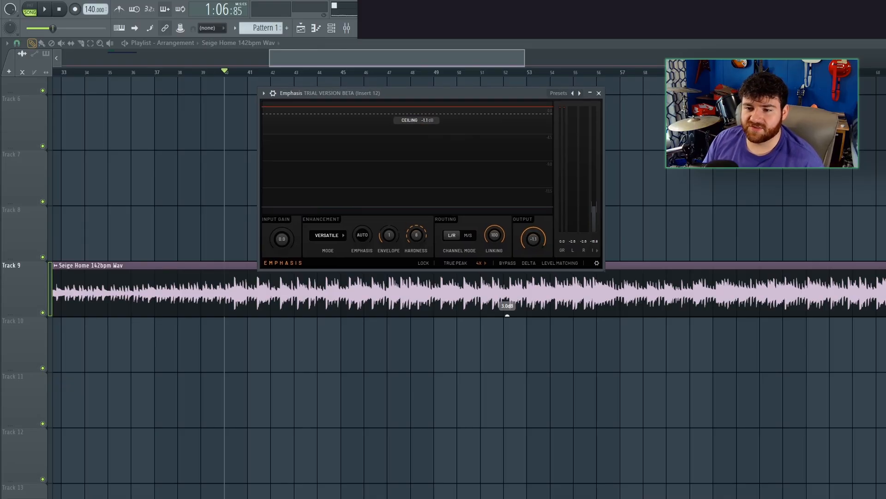
key("space")
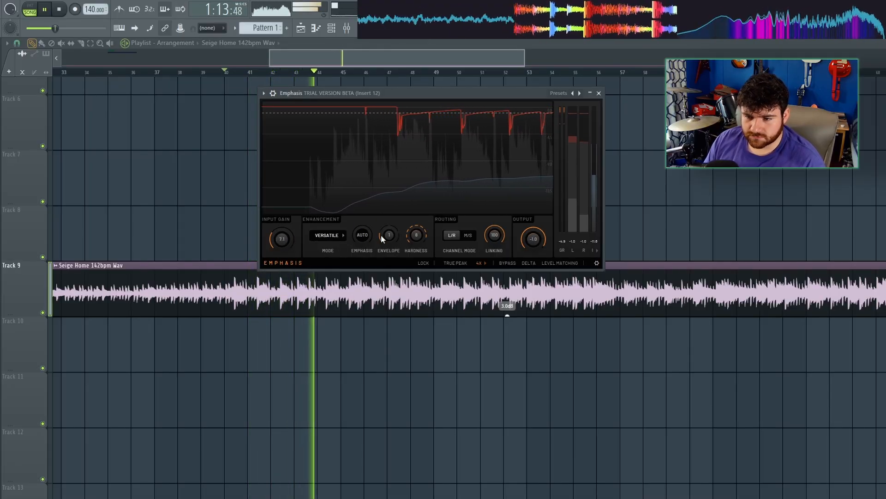
left_click_drag(384, 237, 412, 224)
left_click_drag(501, 232, 501, 296)
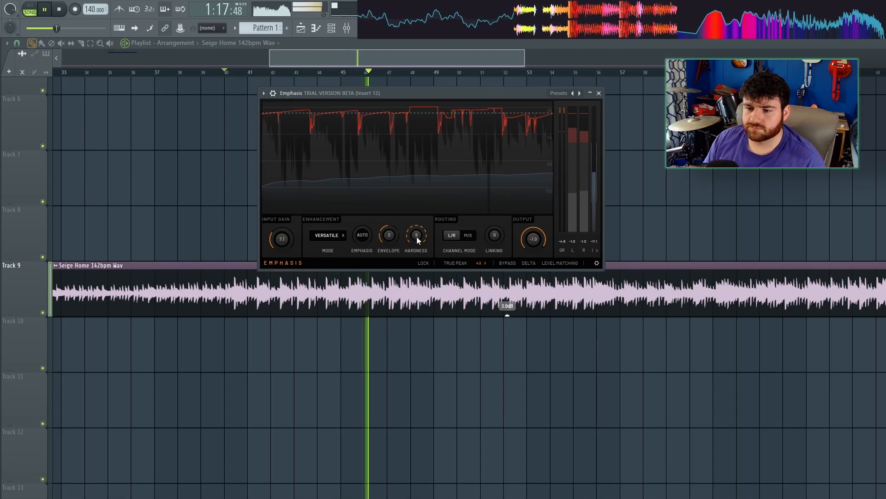
left_click_drag(416, 237, 415, 240)
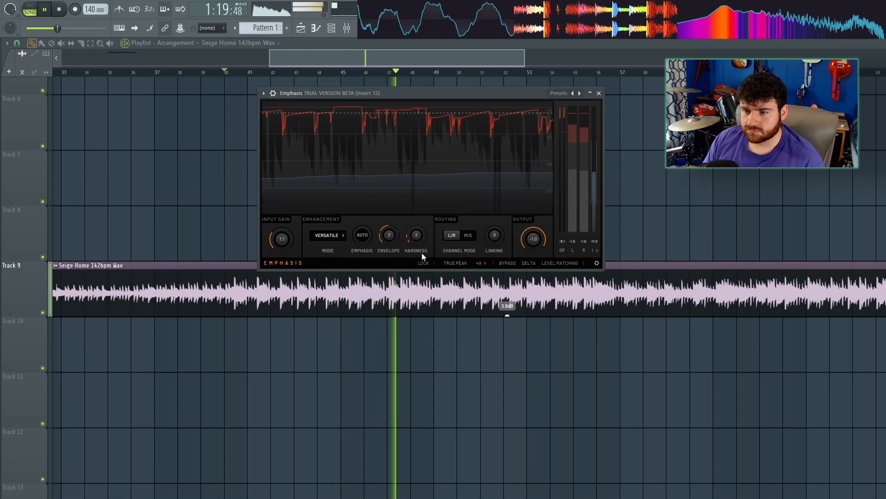
left_click_drag(394, 238, 414, 239)
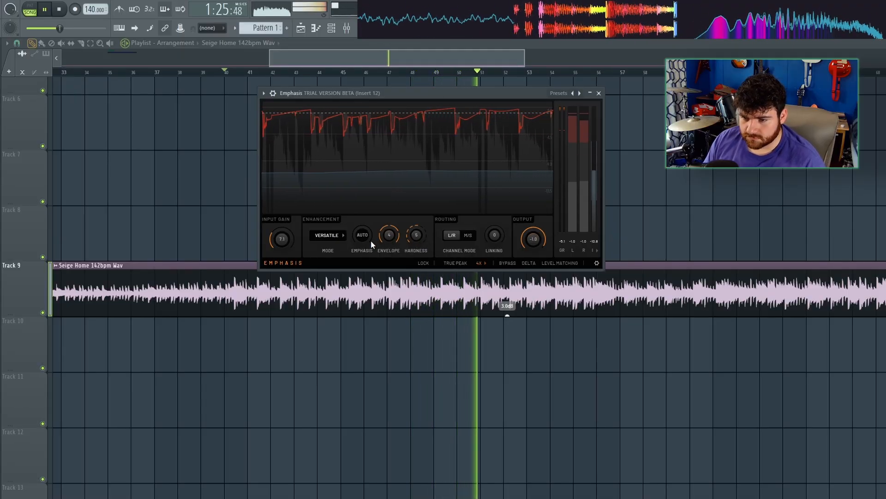
Switch Emphasis to Loud mode, set the envelope to 1 and hardness to 3, and stop playback.
left_click(329, 235)
left_click(326, 259)
left_click_drag(393, 245, 410, 238)
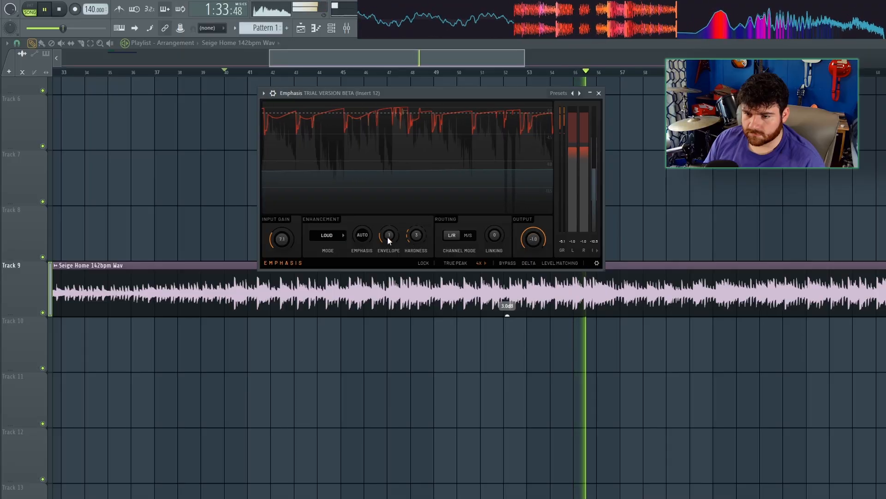
key("space")
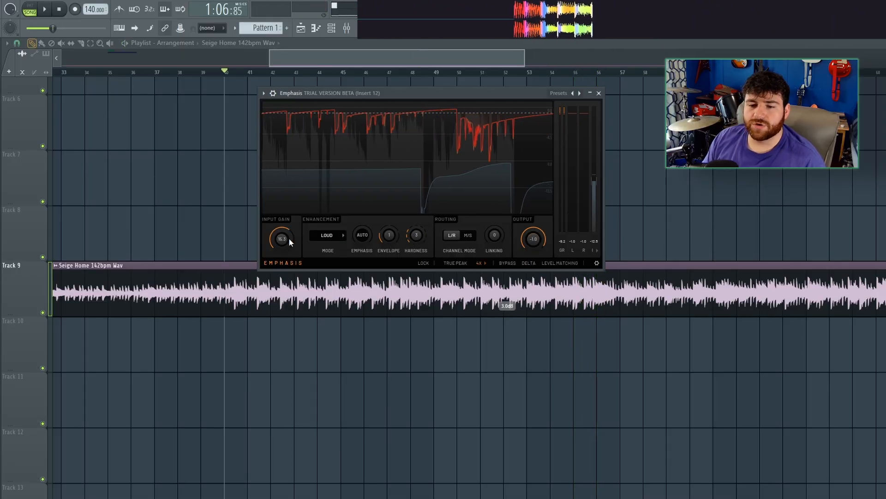
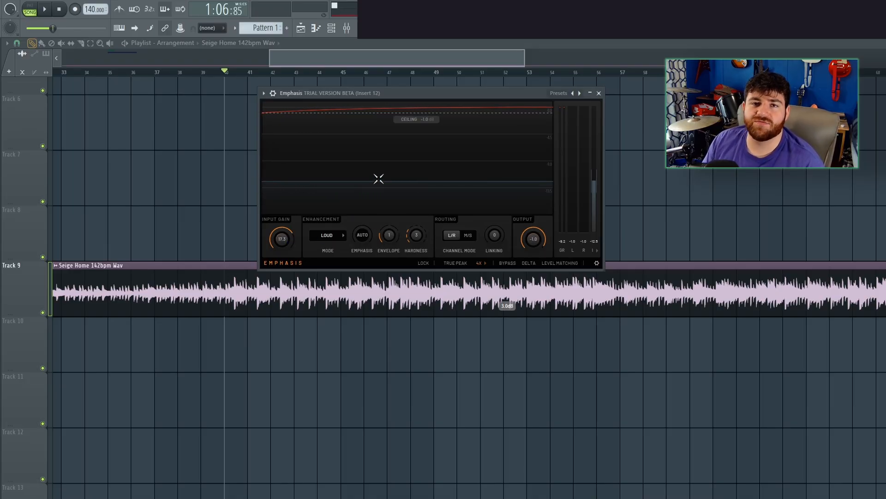
Play the song, switch Emphasis to Transient mode, and lower the emphasis amount to 0 before returning it to 100.
key("space")
left_click(327, 235)
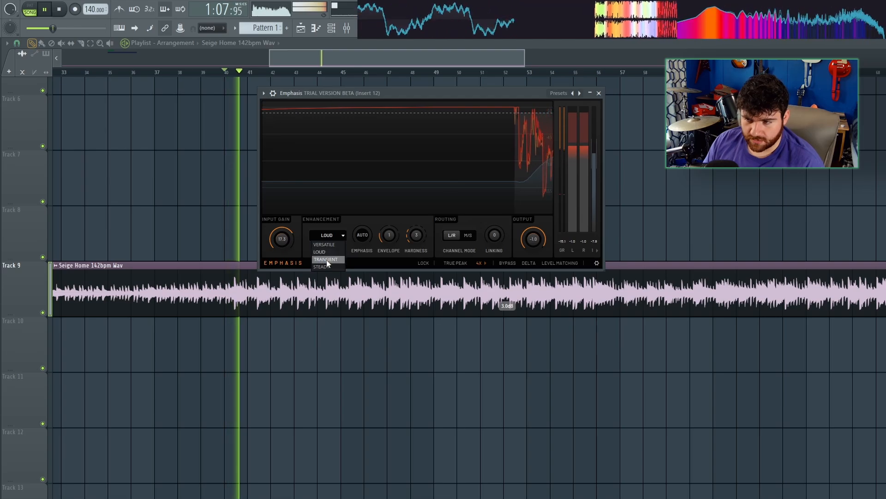
left_click(326, 259)
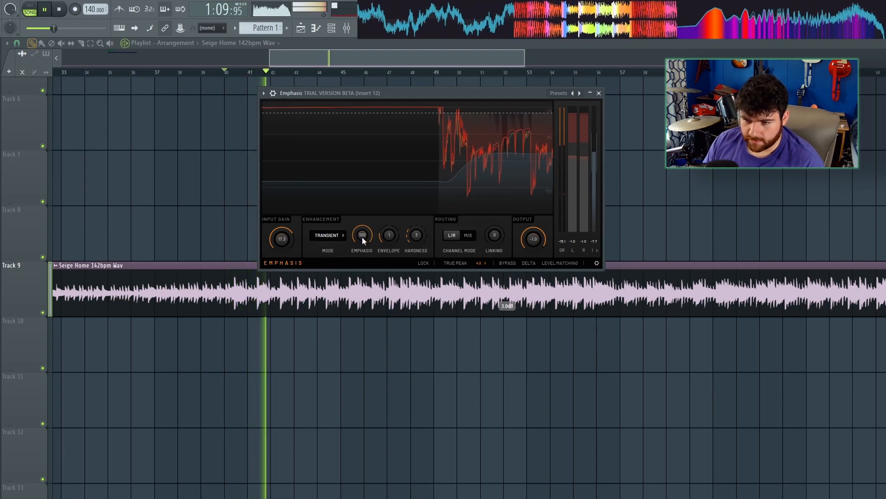
left_click_drag(362, 236, 361, 284)
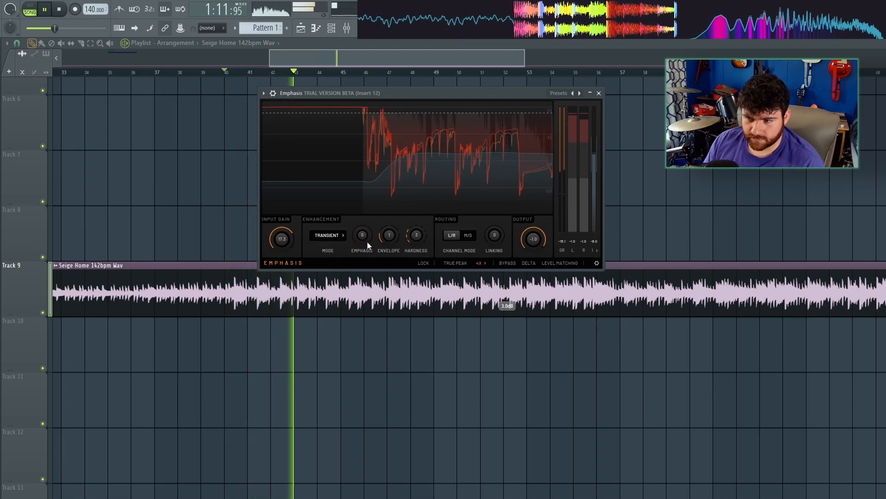
left_click_drag(365, 237, 365, 190)
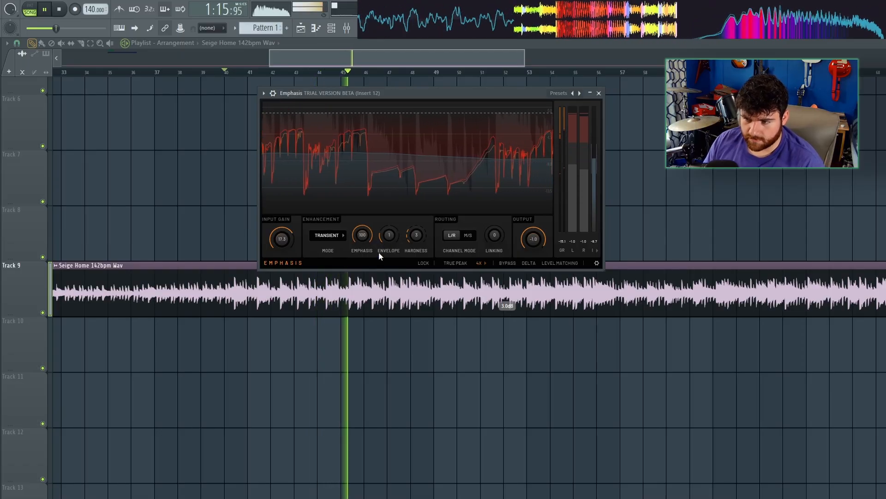
Vary Emphasis's envelope between 1 and 4 and raise the hardness to 8 while the song plays.
left_click_drag(387, 237, 387, 199)
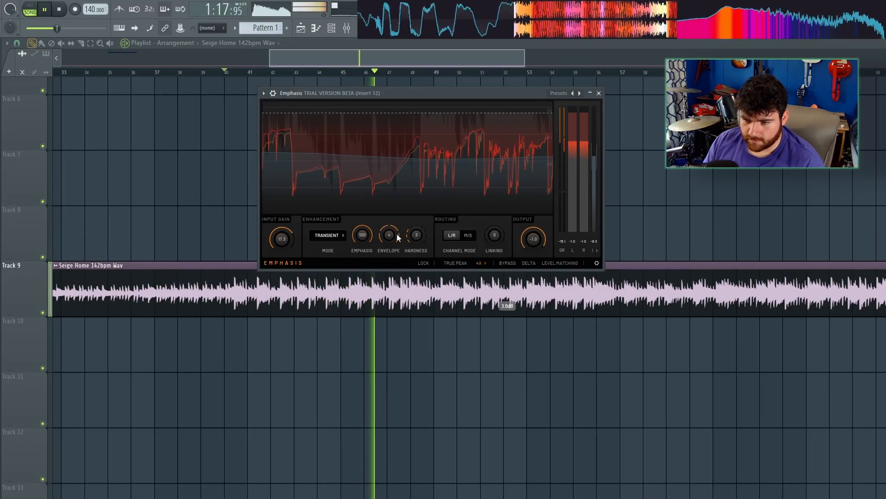
left_click_drag(416, 236, 415, 199)
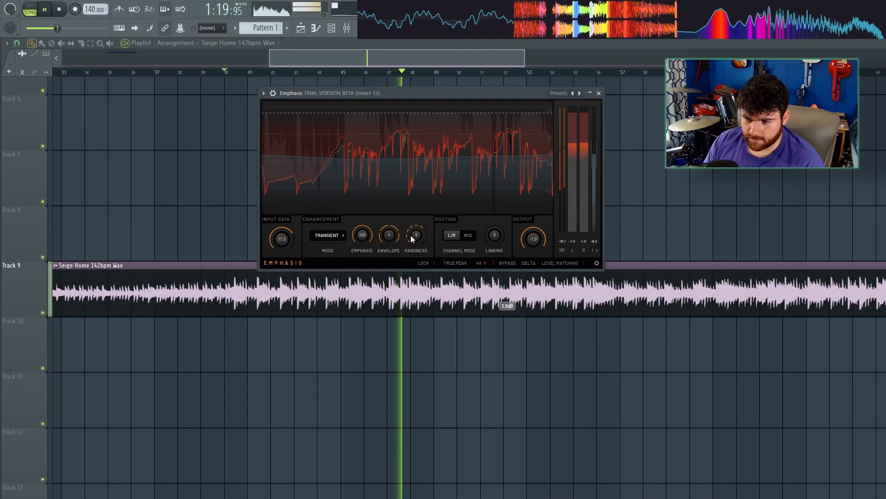
left_click_drag(413, 238, 413, 214)
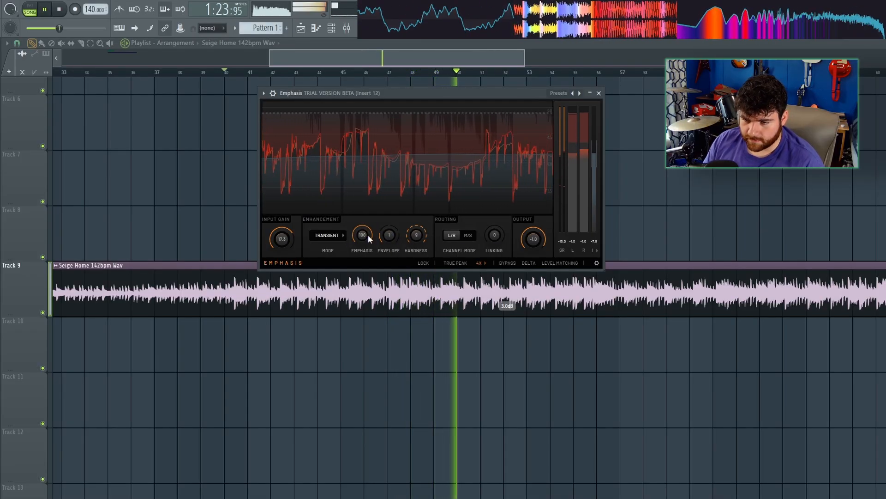
Lower Emphasis's input gain substantially during playback, fine-tune it, and stop the song.
left_click_drag(282, 239, 282, 298)
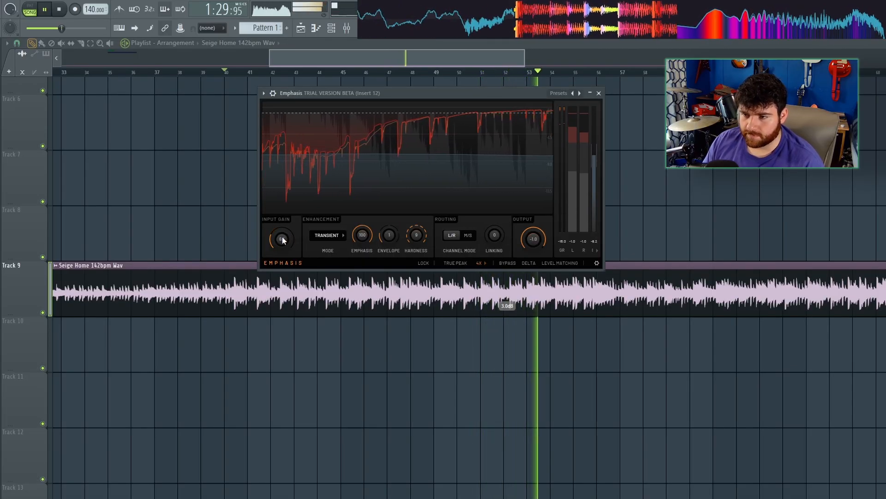
left_click_drag(283, 240, 282, 241)
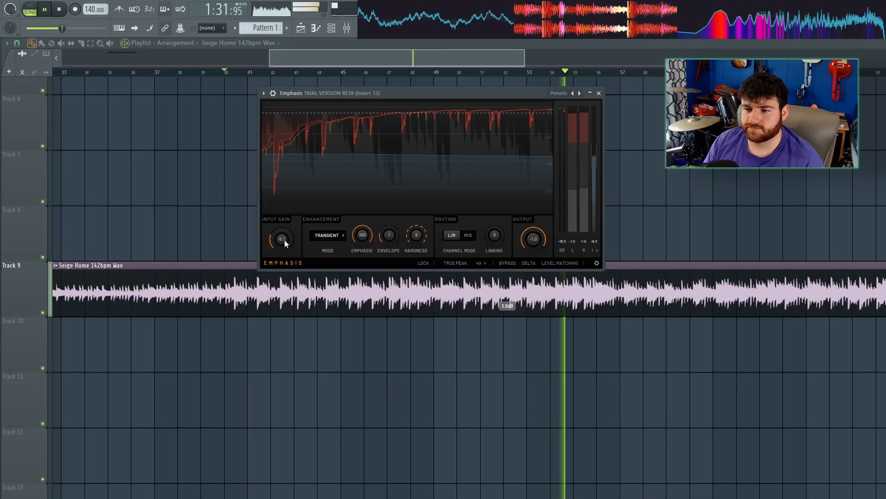
key("space")
Replay the song in Emphasis's Loud mode with a higher input gain and hardness at 0, and stop playback.
key("space")
left_click(339, 236)
left_click(329, 251)
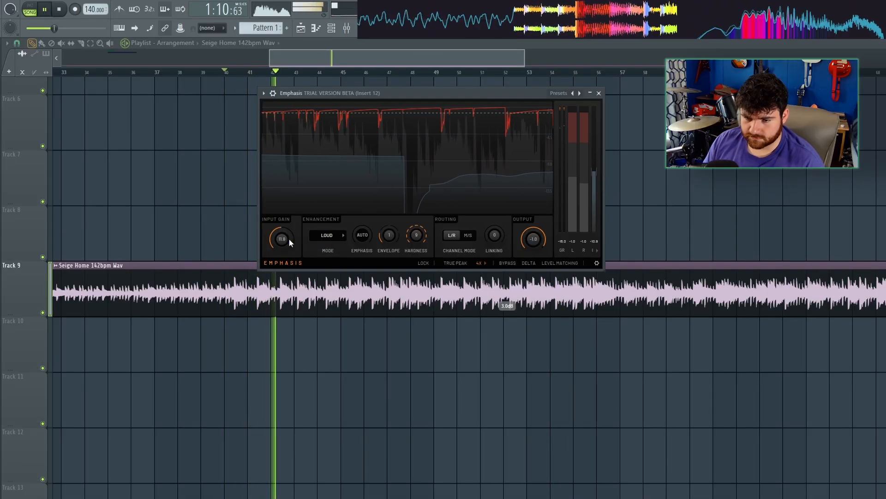
left_click_drag(289, 239, 298, 226)
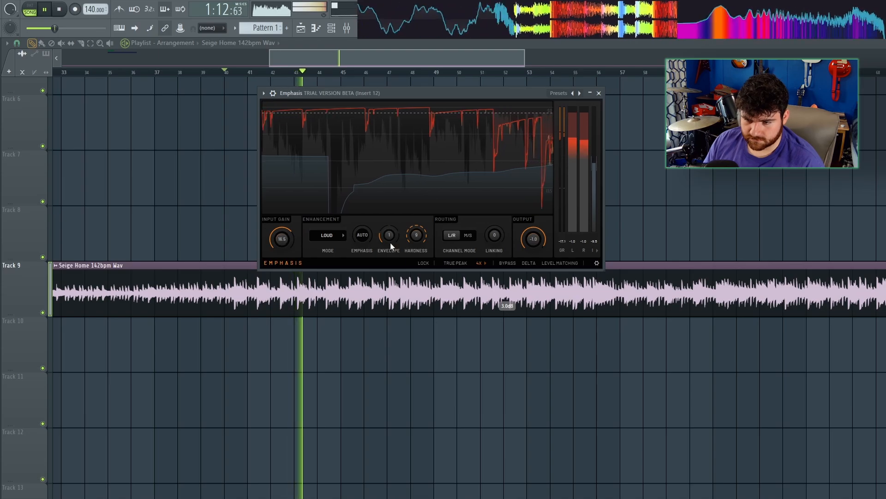
left_click_drag(391, 243, 431, 263)
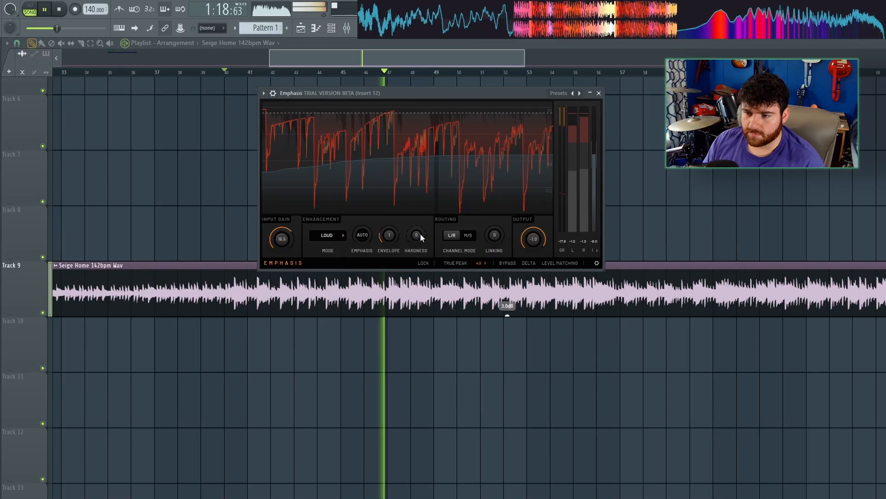
key("space")
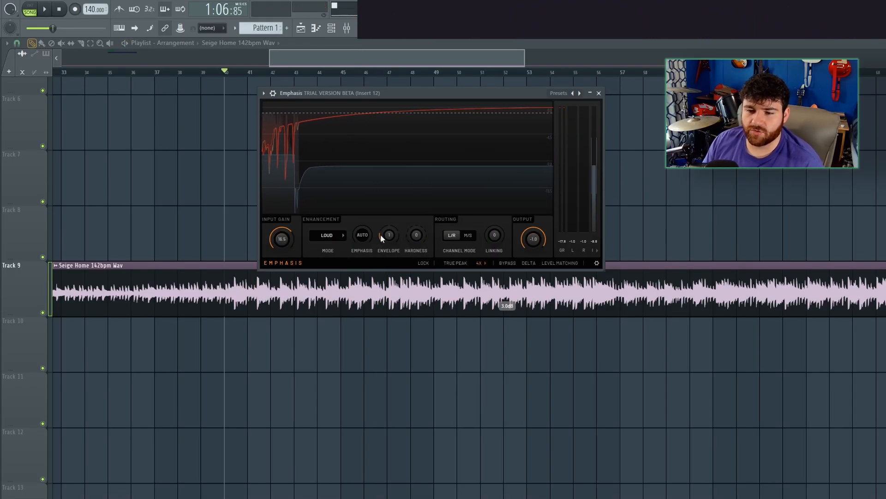
Set FabFilter Pro-L 2's output level to -1.0 dBTP on Insert 12.
key("space")
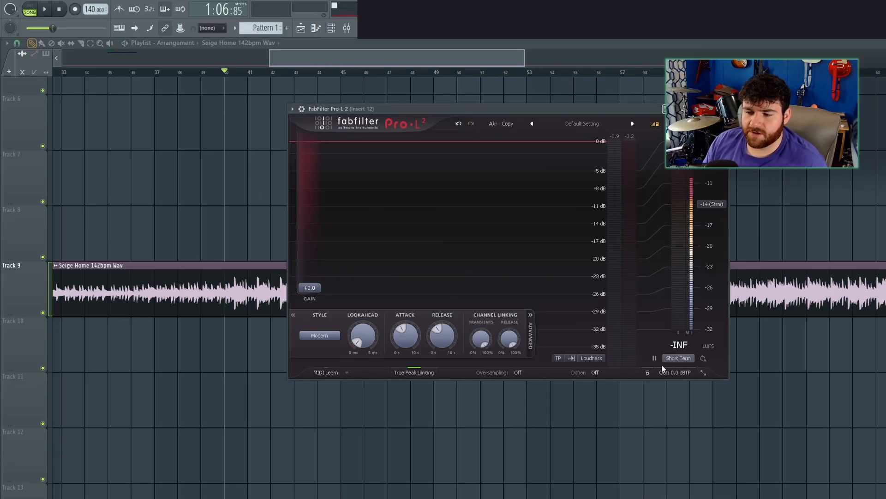
mouse_move(669, 371)
left_click_drag(675, 335, 675, 338)
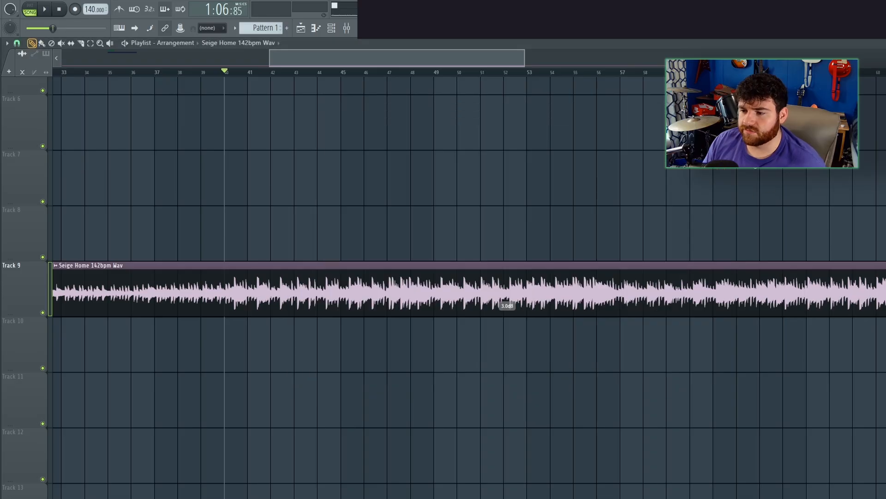
left_click(347, 29)
key("F9")
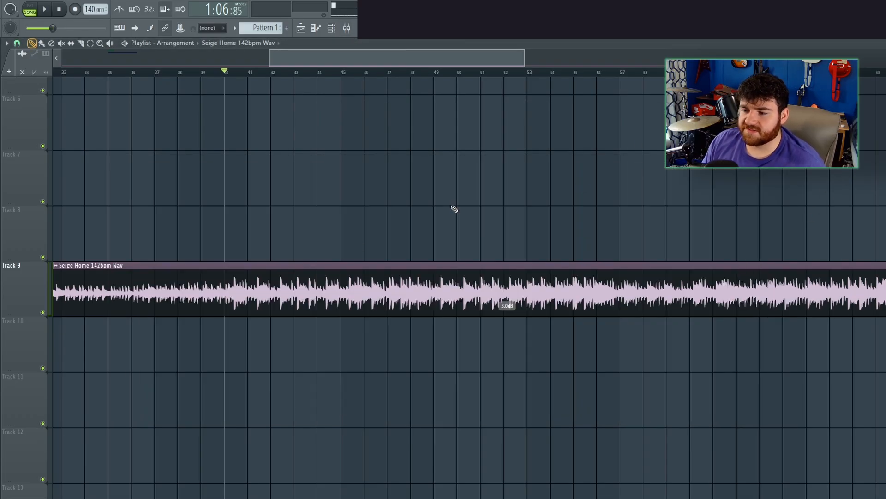
Play the song through Pro-L 2 with the gain at +6.5 dB, and lengthen the attack and release.
key("space")
key("Escape")
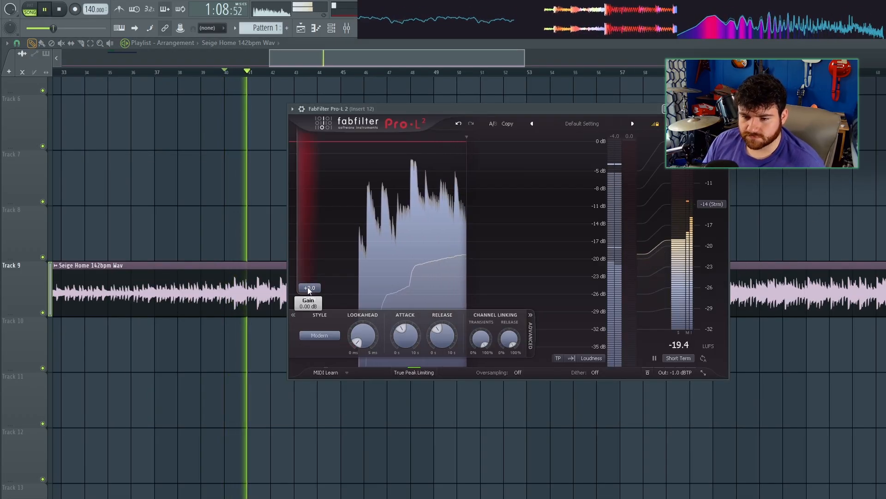
left_click_drag(308, 286, 326, 253)
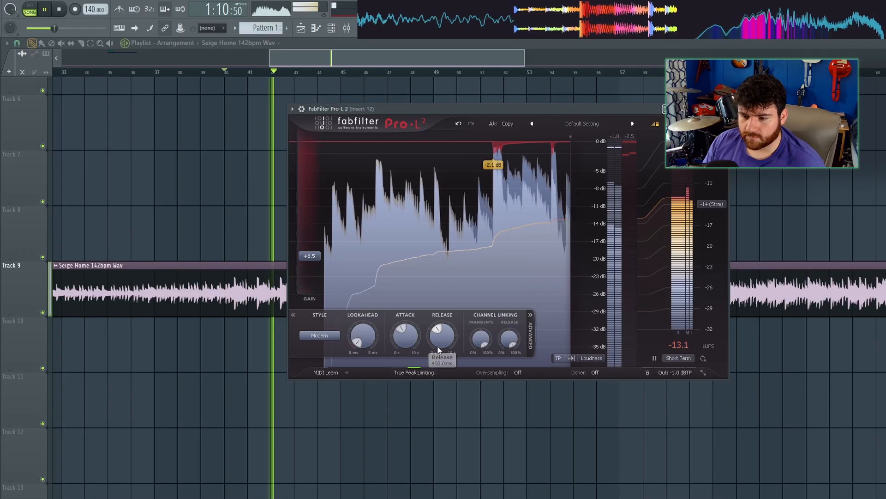
left_click_drag(439, 350, 404, 330)
scroll(406, 335, "up", 10)
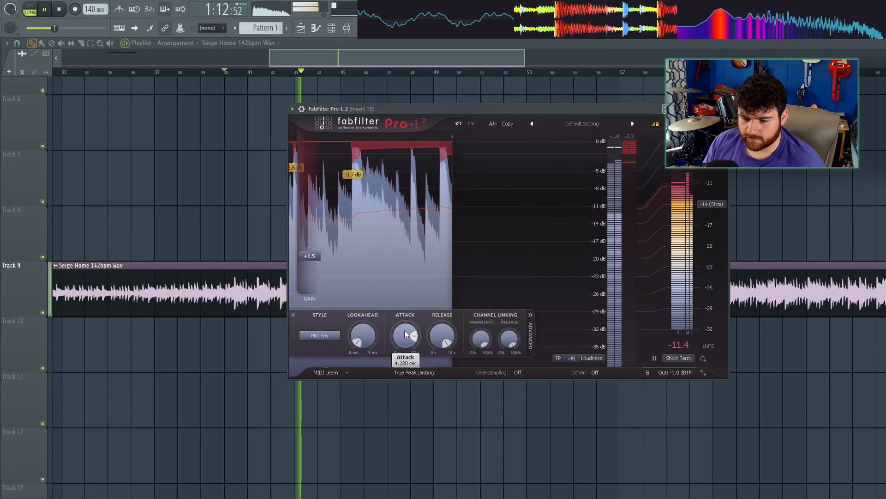
Shorten Pro-L 2's release to about 63 ms and set the transient and release channel linking to 0%.
scroll(442, 333, "down", 12)
scroll(441, 334, "up", 3)
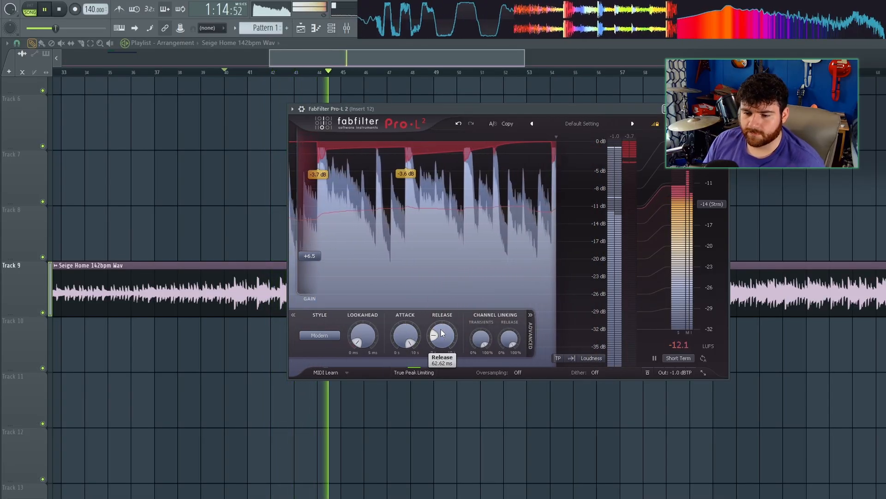
scroll(480, 338, "down", 5)
scroll(509, 341, "down", 10)
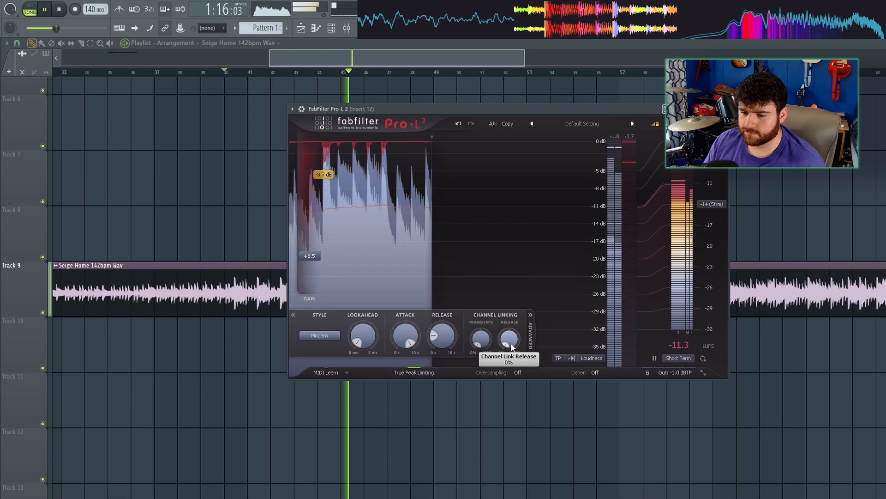
Switch Pro-L 2 to the Punchy style and raise the gain to +12.2 dB.
left_click(320, 336)
left_click(326, 357)
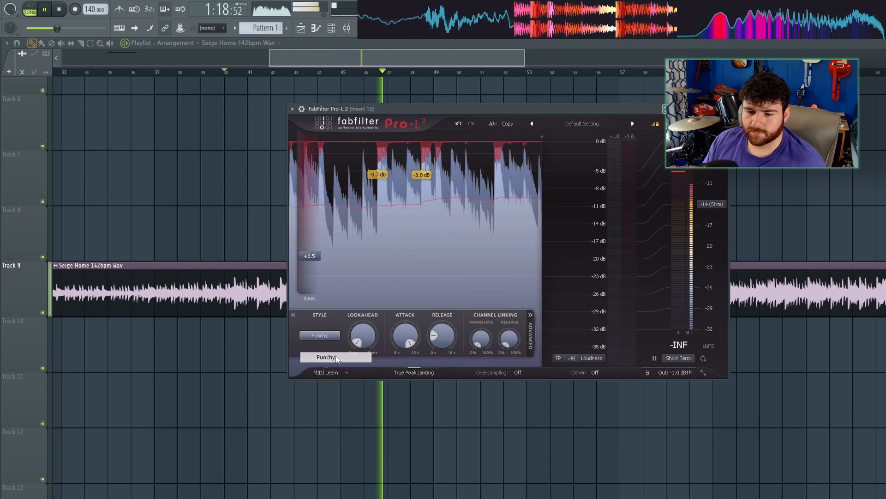
left_click_drag(317, 261, 322, 229)
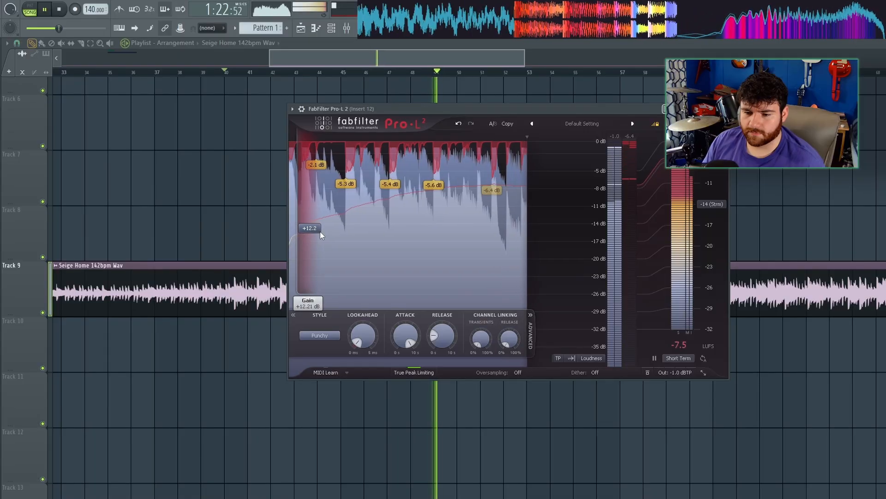
Set Pro-L 2's attack to about 117 ms and its release to 10 seconds during playback.
scroll(404, 338, "down", 10)
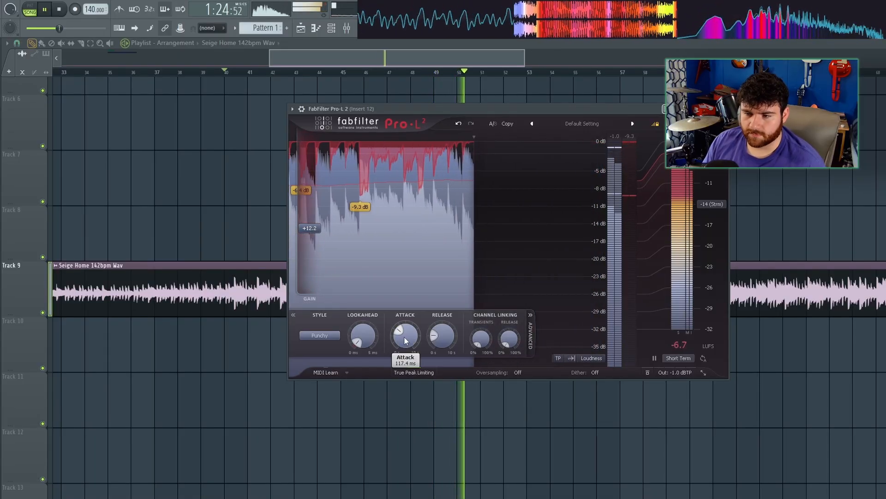
scroll(440, 340, "up", 10)
scroll(440, 340, "up", 10)
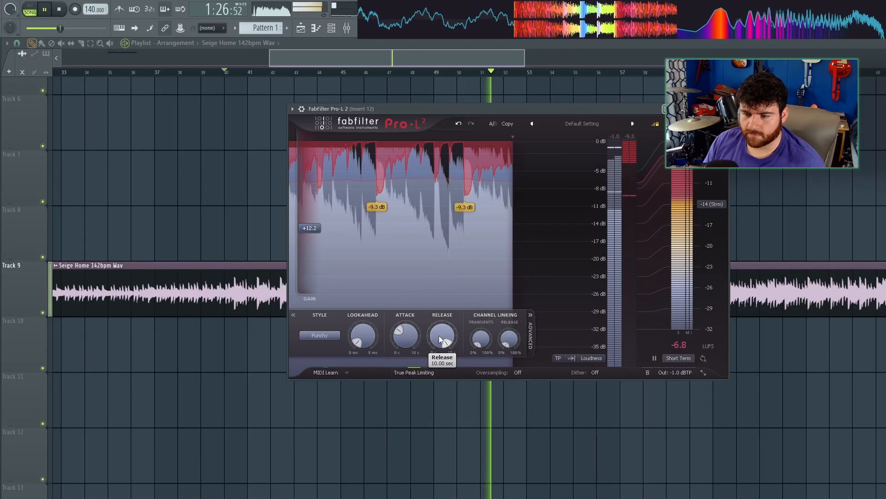
Lengthen Pro-L 2's attack, shorten its release, set the gain to +6.8 dB, and stop playback.
left_click_drag(305, 230, 310, 264)
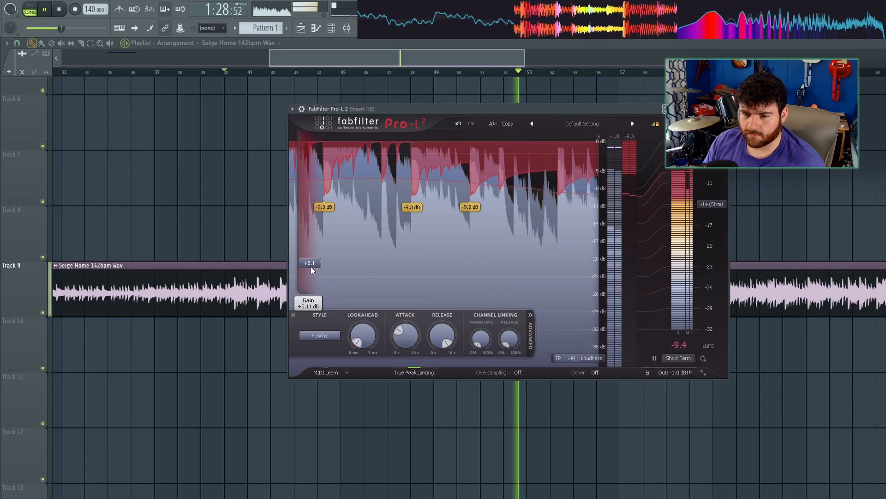
left_click_drag(400, 334, 436, 333)
left_click_drag(309, 259, 312, 254)
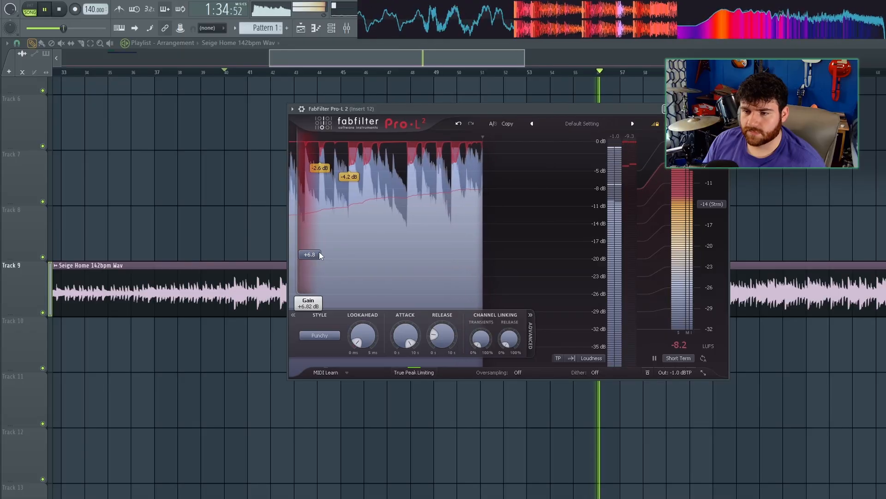
key("space")
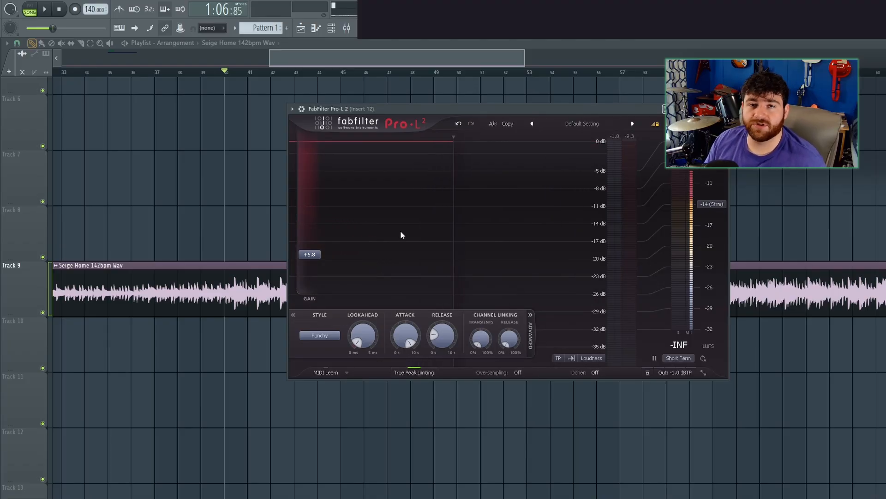
Turn off True Peak Limiting in Pro-L 2 and view Insert 12's effect slots in the mixer.
left_click(413, 372)
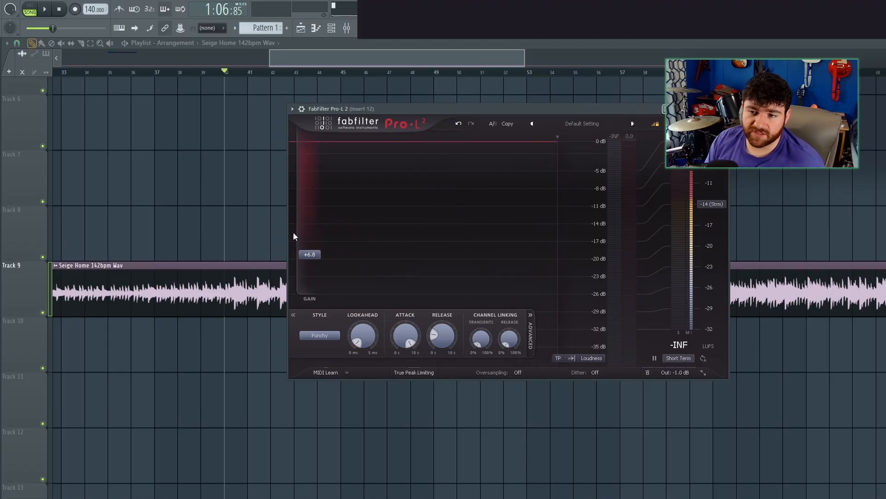
key("F9")
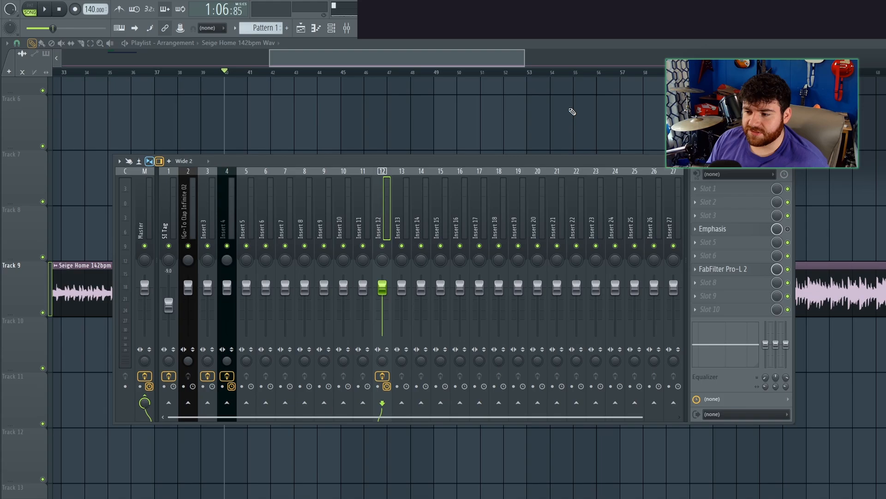
key("F9")
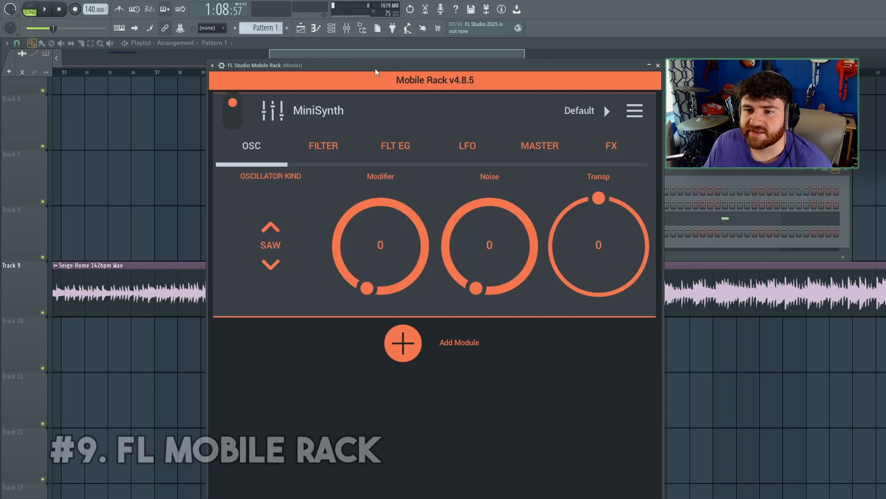
Move the FL Studio Mobile Rack window aside so that the channel rack behind it is uncovered.
left_click_drag(370, 50, 397, 63)
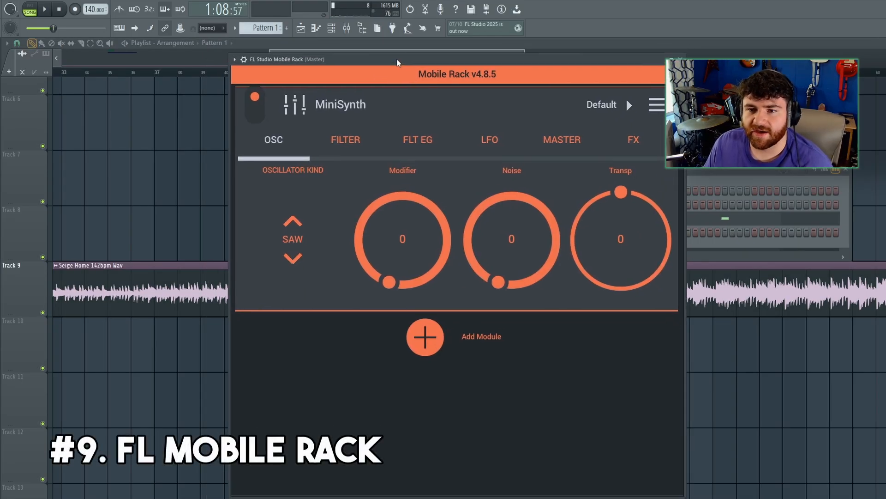
left_click_drag(451, 60, 427, 61)
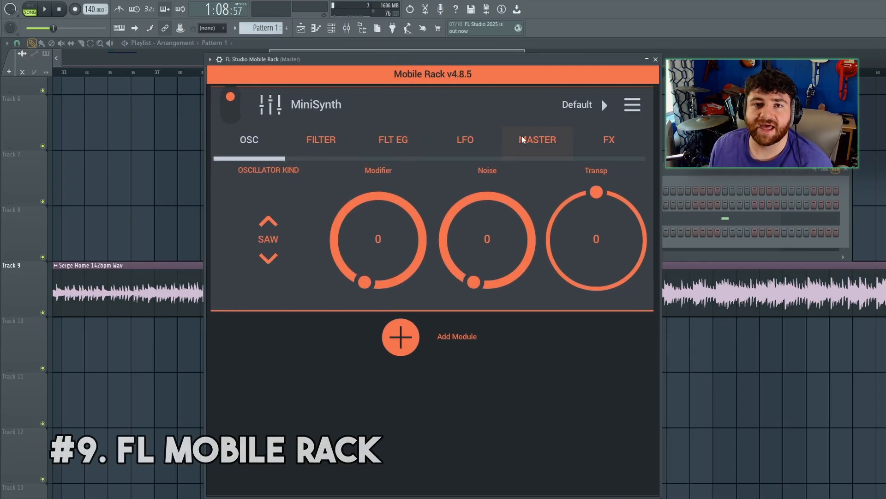
left_click_drag(324, 69, 335, 54)
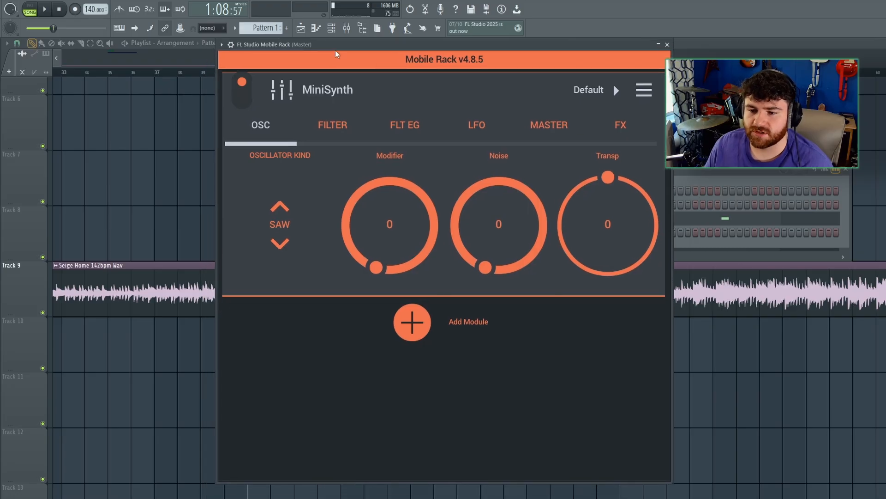
left_click_drag(436, 52, 643, 70)
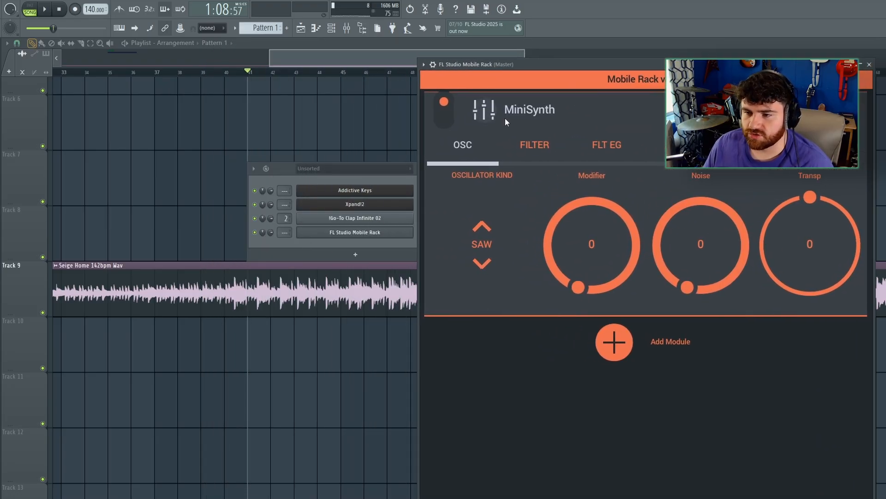
Bring the Mobile Rack window into clear view and set MiniSynth's oscillator kind to SUPERSAW.
left_click_drag(508, 62, 323, 37)
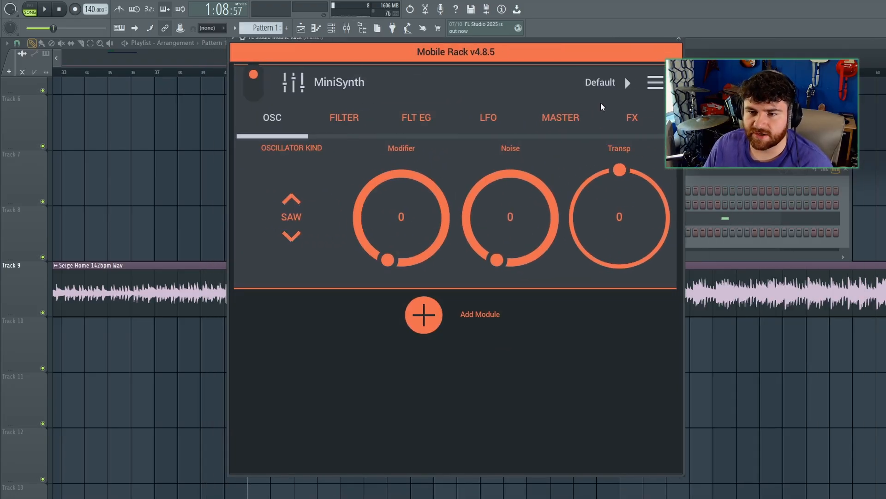
left_click(646, 77)
left_click(662, 89)
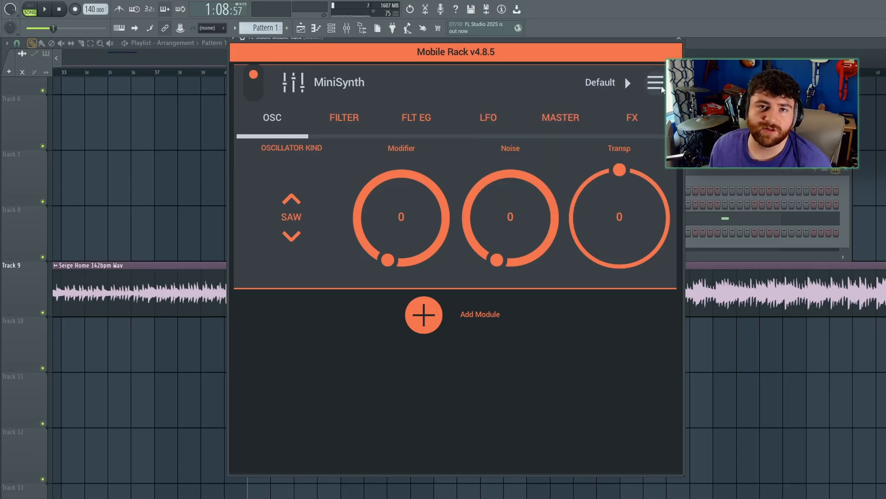
left_click(292, 216)
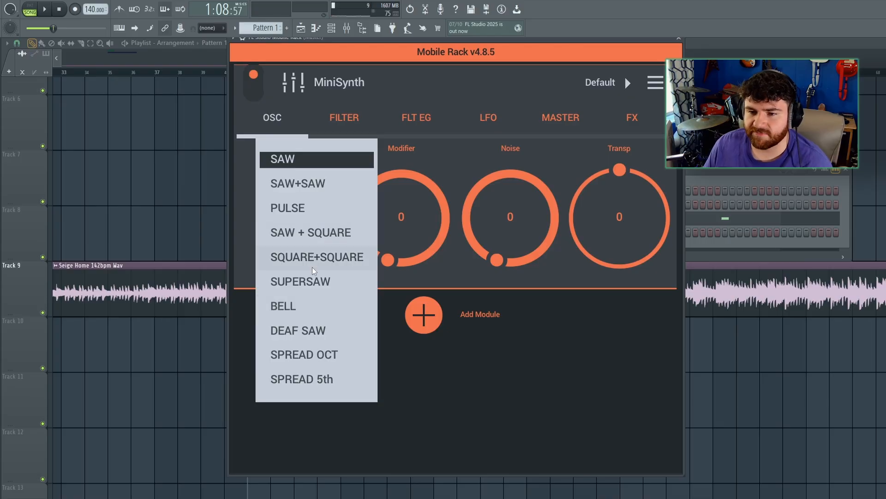
left_click(308, 281)
Add an FX Tape Stop module to the rack below MiniSynth.
left_click(293, 84)
scroll(339, 253, "down", 6)
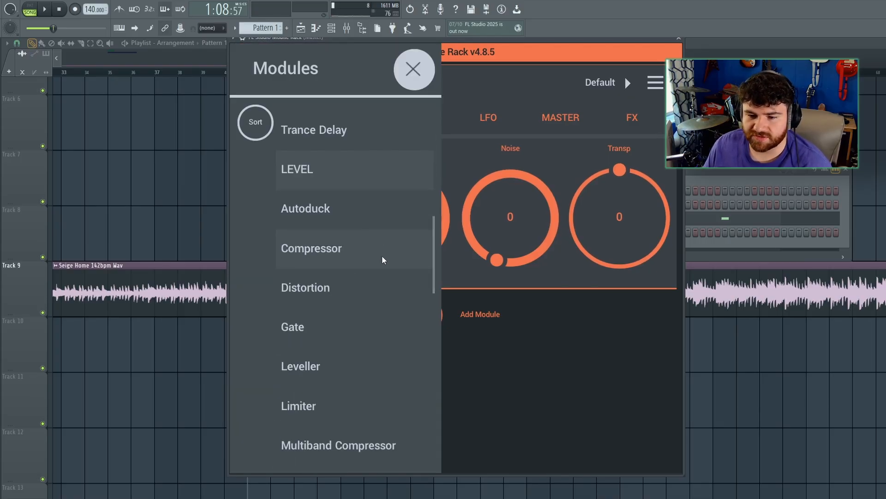
scroll(330, 295, "down", 9)
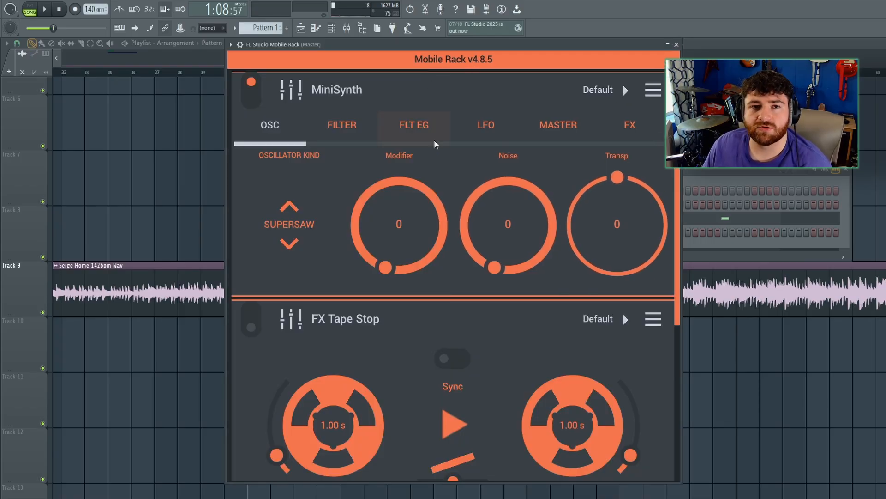
Review the MiniSynth and FX Tape Stop modules, and close the Mobile Rack window.
scroll(435, 142, "down", 5)
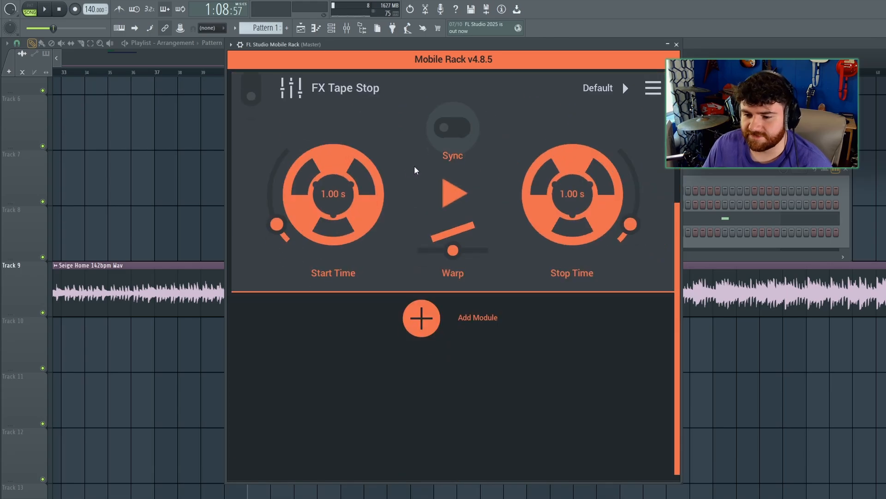
scroll(416, 168, "up", 5)
scroll(367, 342, "down", 5)
scroll(317, 277, "up", 5)
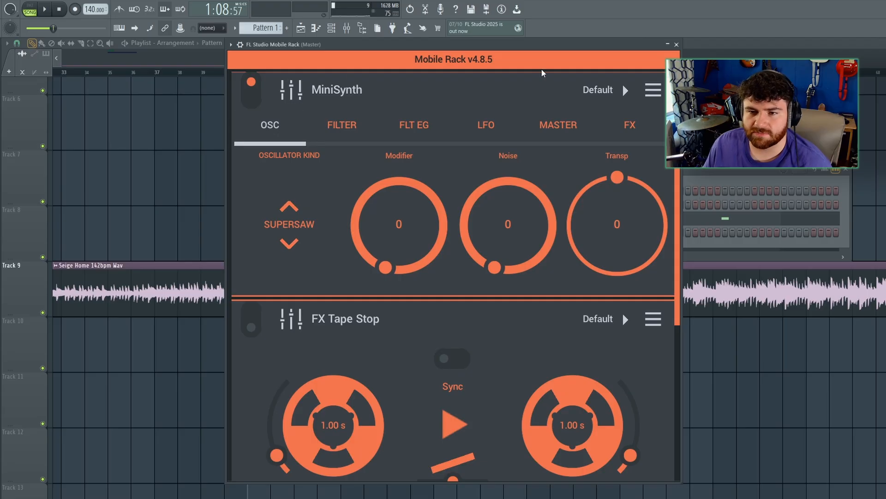
left_click(676, 45)
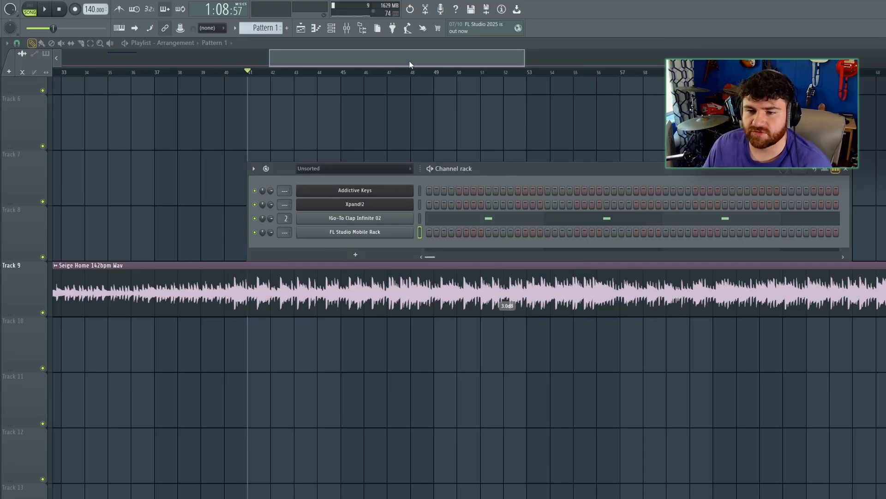
Scale FL Studio Mobile Rack FX on mixer Insert 12 to 300% and move it to slot 4, below Transporter.
left_click(348, 28)
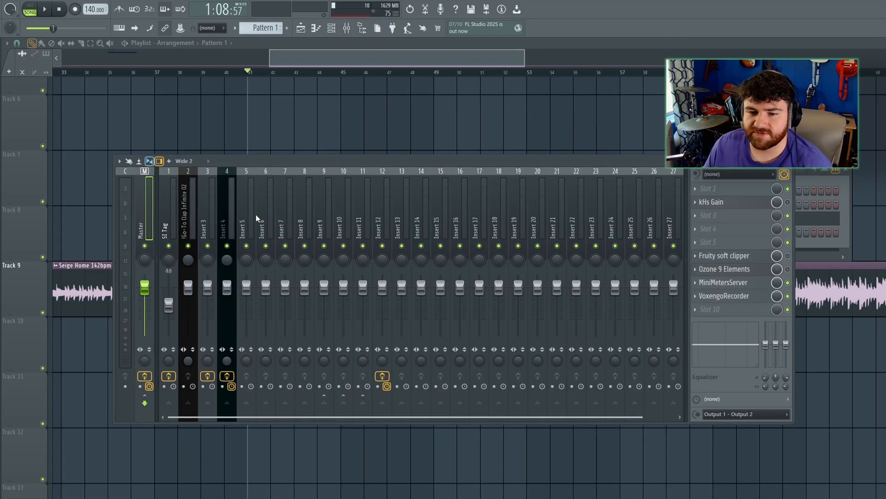
left_click(399, 219)
left_click(386, 220)
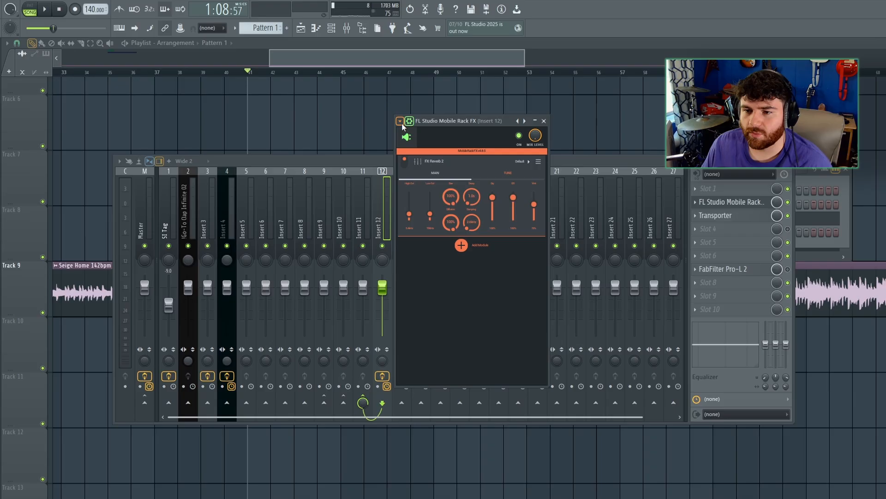
left_click(401, 121)
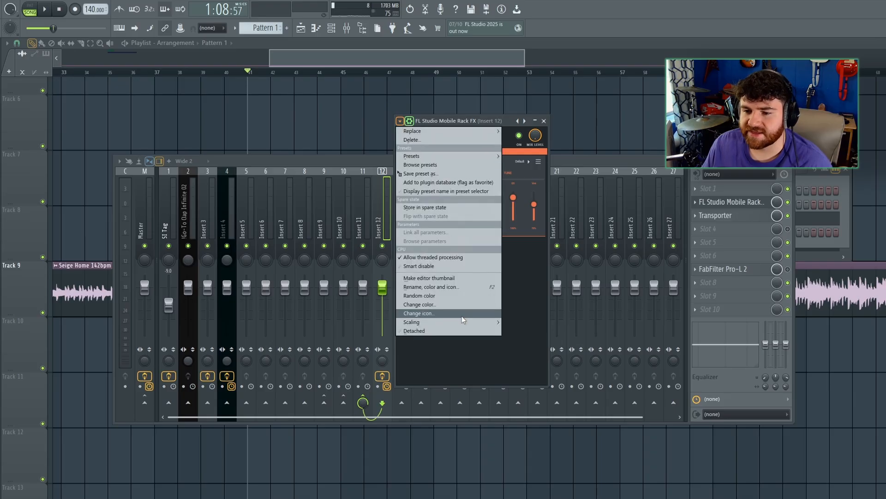
mouse_move(461, 322)
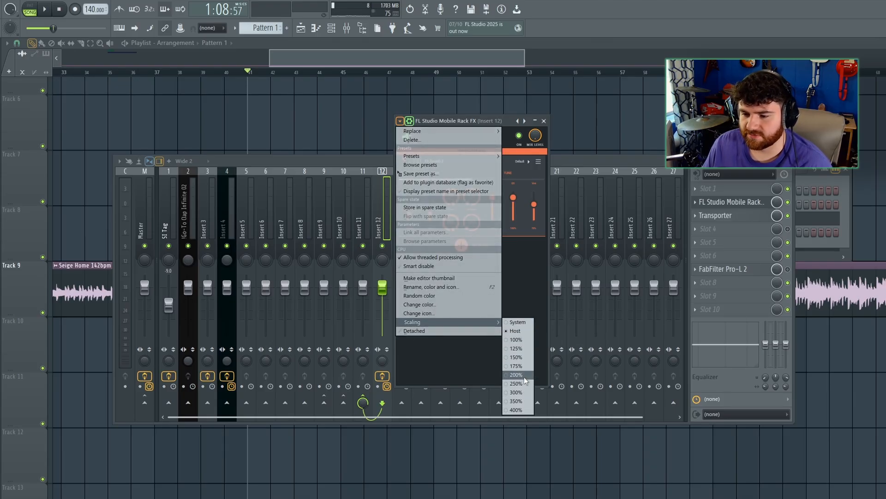
left_click(517, 392)
left_click_drag(744, 204, 722, 231)
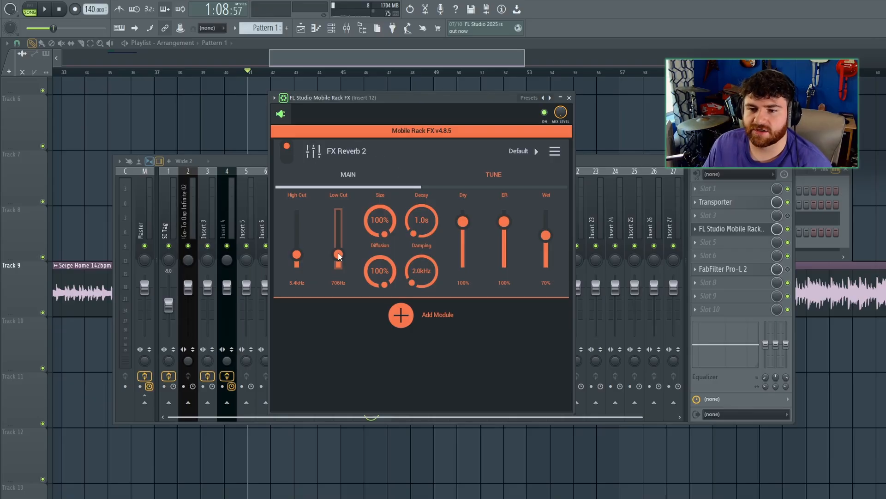
Play the song through FX Reverb 2 with its dry level set to 0%, and stop playback.
key("space")
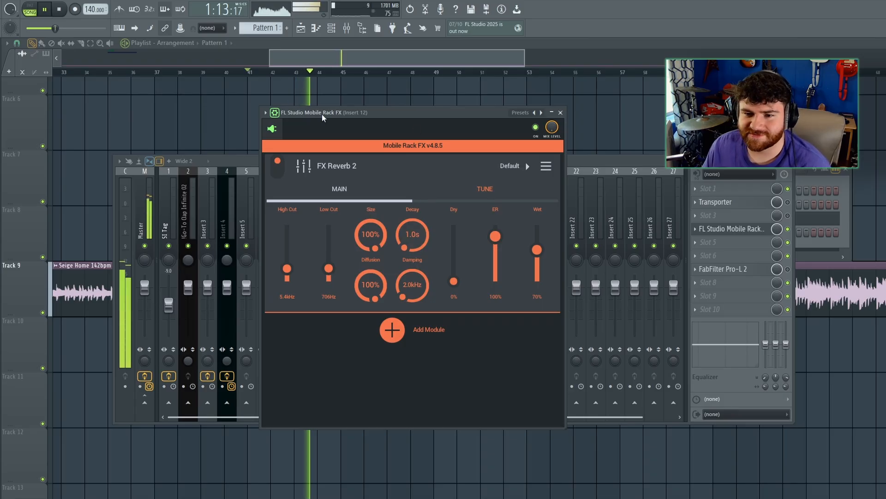
left_click_drag(324, 115, 395, 121)
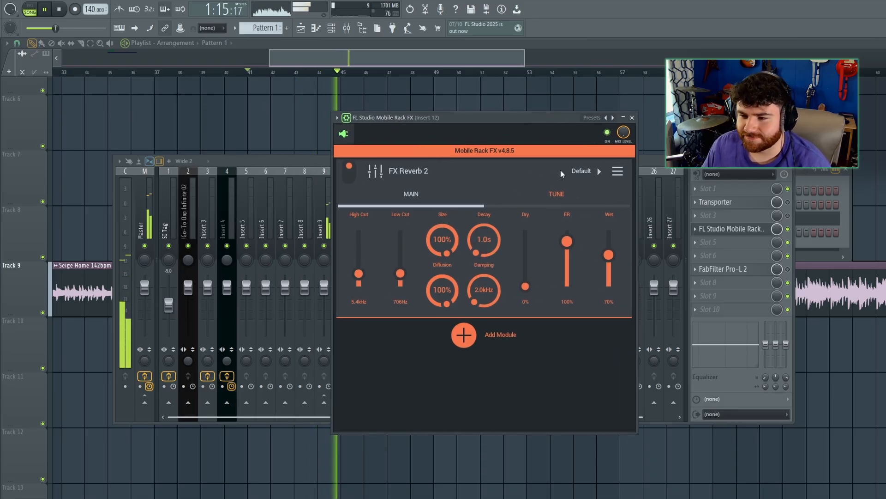
key("space")
Browse the effect modules and add an FX Equalizer below FX Reverb 2 in the rack.
left_click(460, 328)
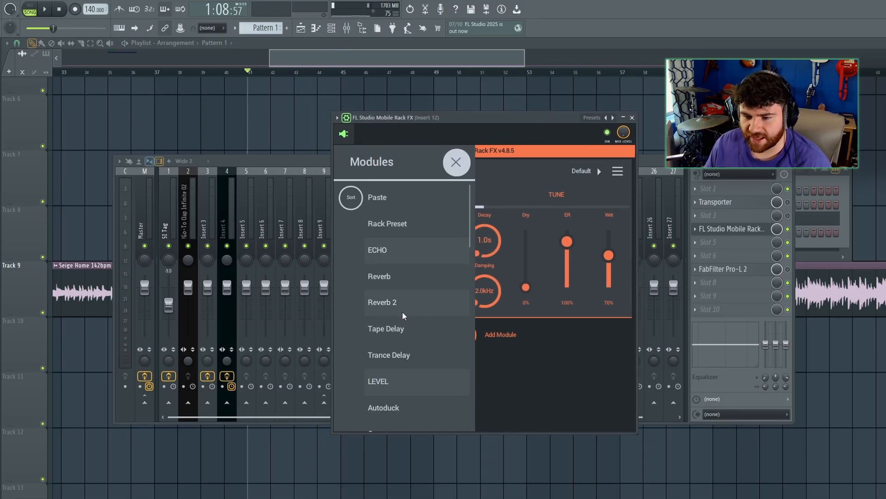
scroll(427, 240, "down", 10)
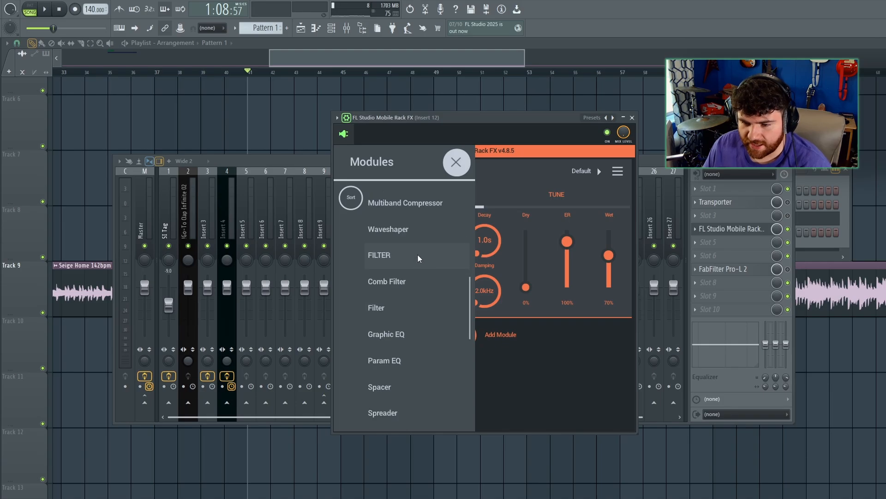
scroll(402, 326, "up", 10)
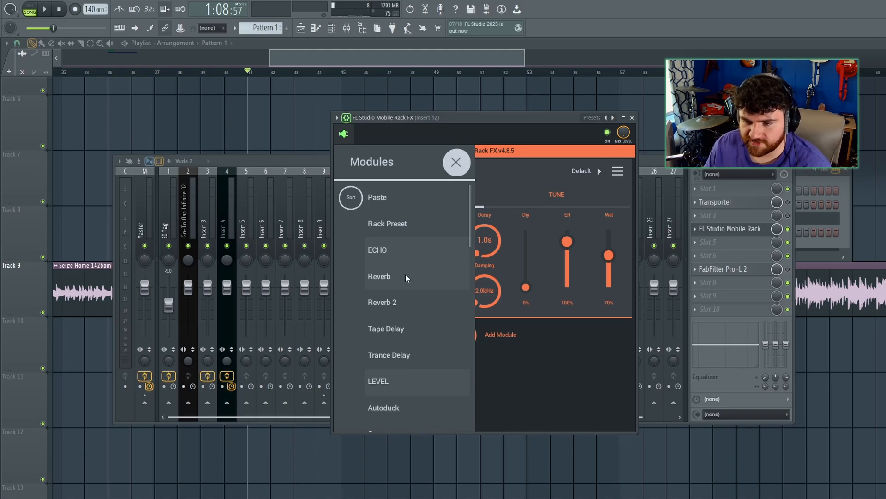
scroll(397, 254, "down", 6)
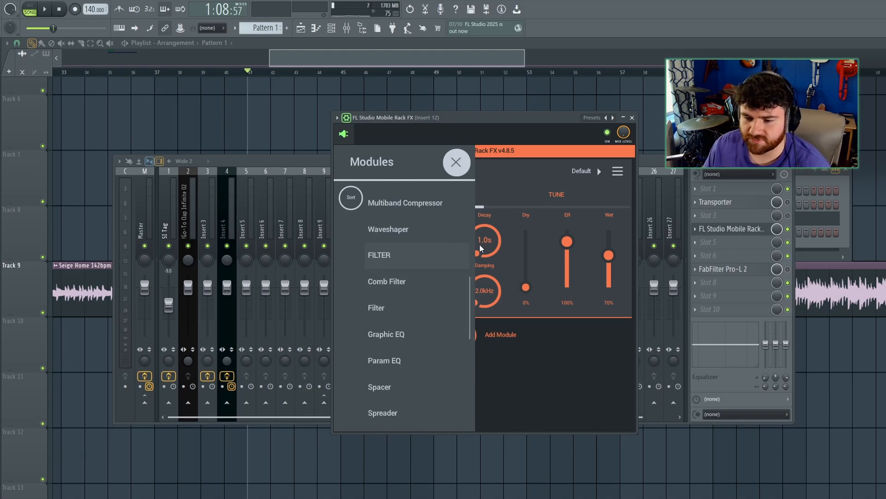
scroll(433, 293, "down", 4)
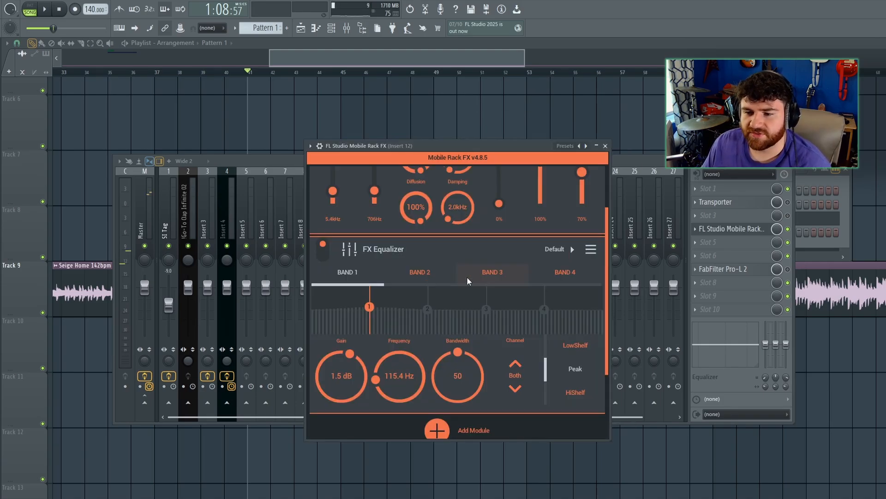
Look over the FX Reverb 2 and FX Equalizer modules, and close the Mobile Rack FX window.
scroll(468, 283, "up", 4)
scroll(457, 302, "down", 3)
scroll(462, 295, "up", 3)
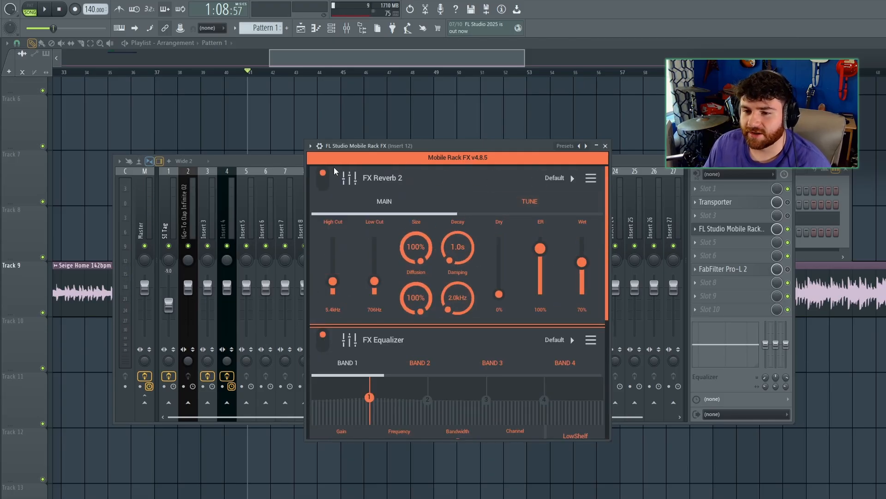
left_click(319, 146)
left_click(319, 146)
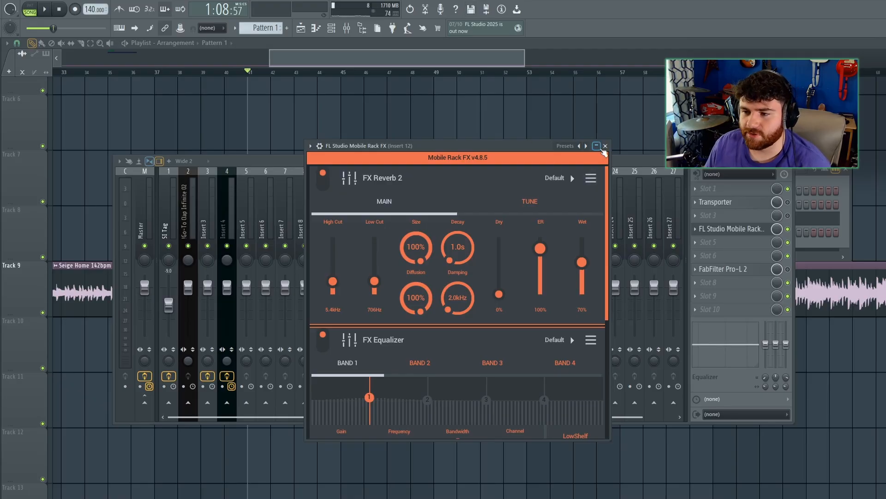
left_click(599, 148)
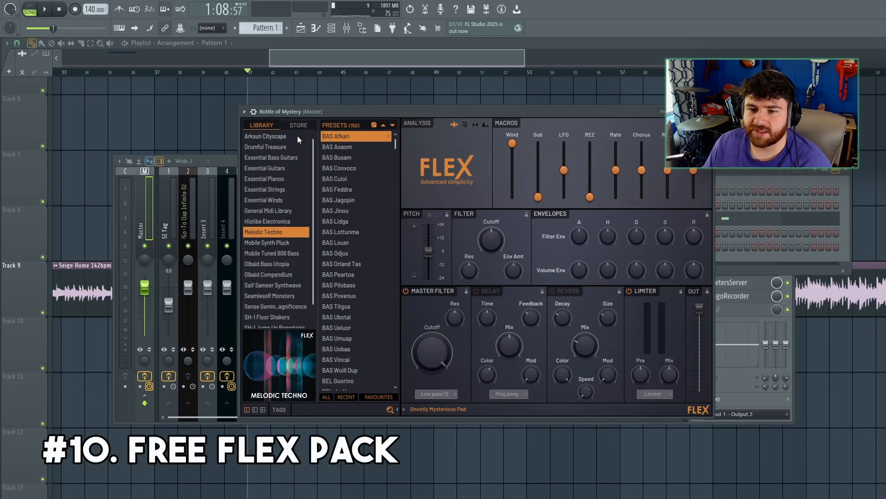
Audition the PLK Gamnosa, PLK Kilisha and PLK Narges presets from FLEX's Melodic Techno pack.
left_click_drag(342, 113, 359, 115)
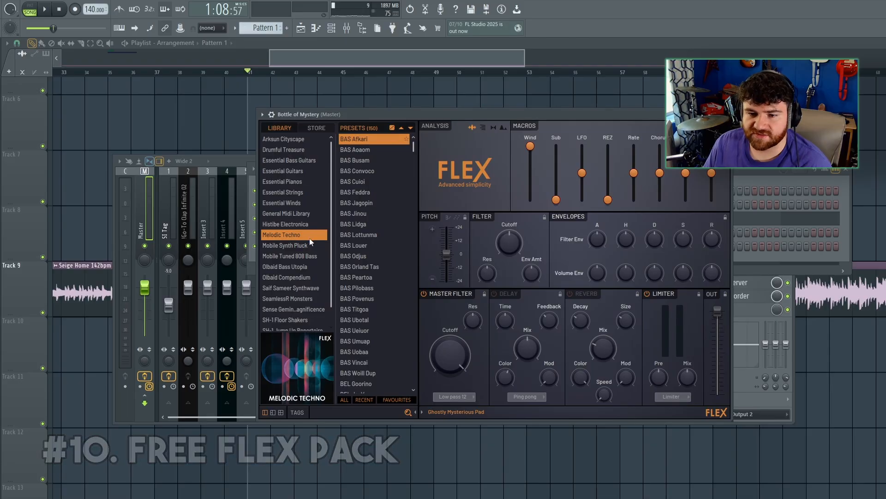
scroll(359, 198, "down", 20)
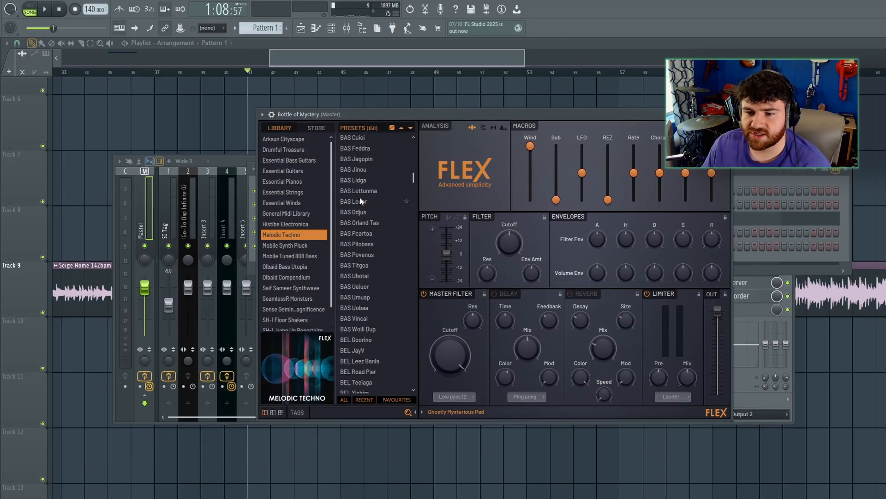
left_click(365, 229)
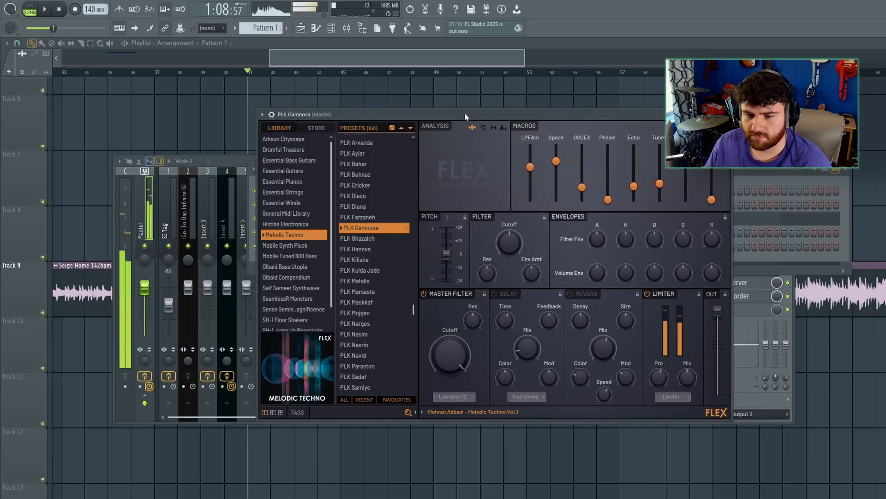
left_click(369, 259)
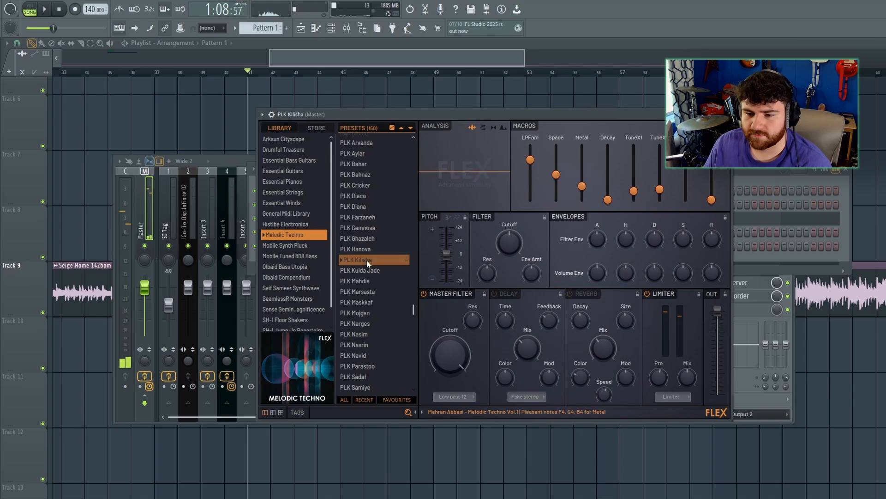
left_click(364, 323)
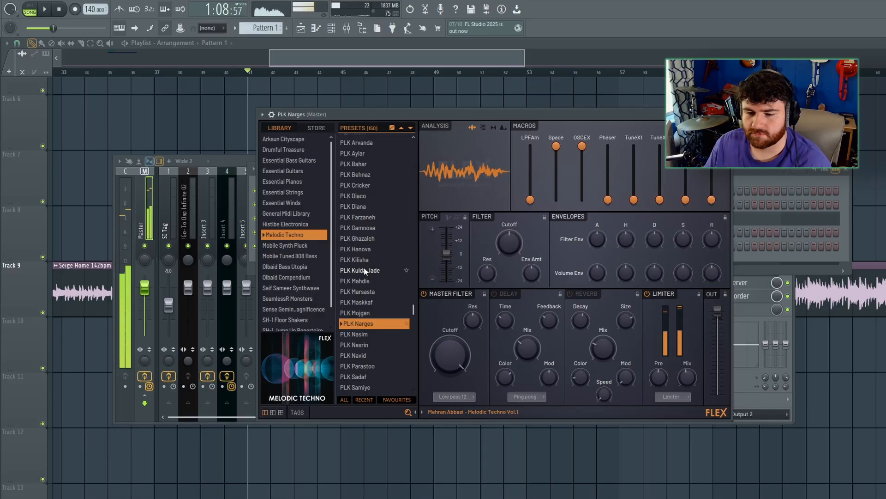
Audition further Melodic Techno presets, including SFX Noise Case, SFX Crasha and SEQ Radona.
scroll(365, 277, "down", 3)
left_click(362, 331)
scroll(388, 347, "down", 7)
left_click(379, 345)
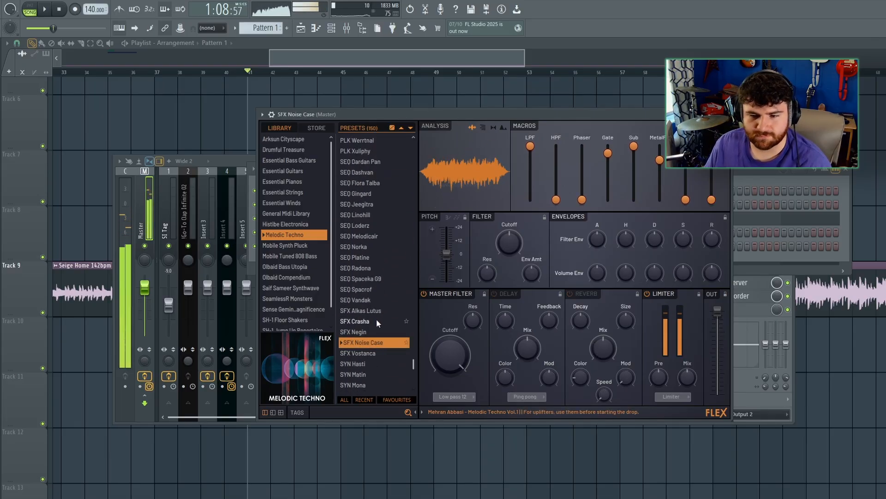
left_click(365, 321)
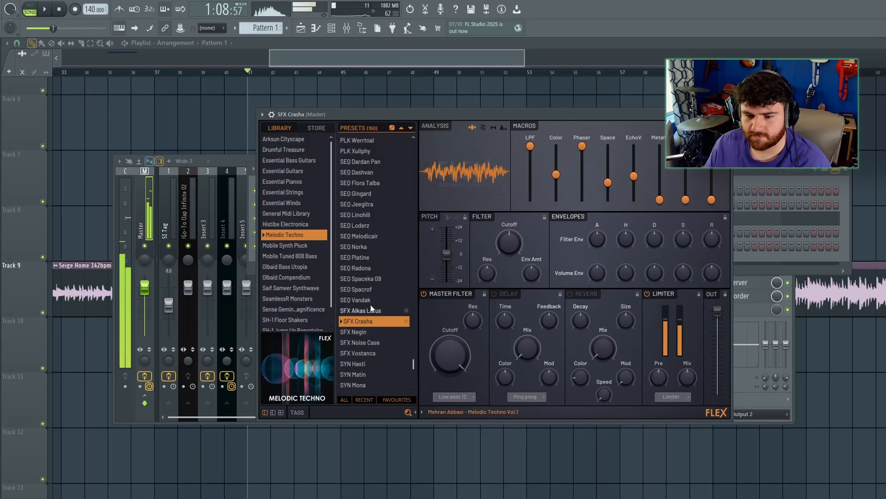
left_click(363, 269)
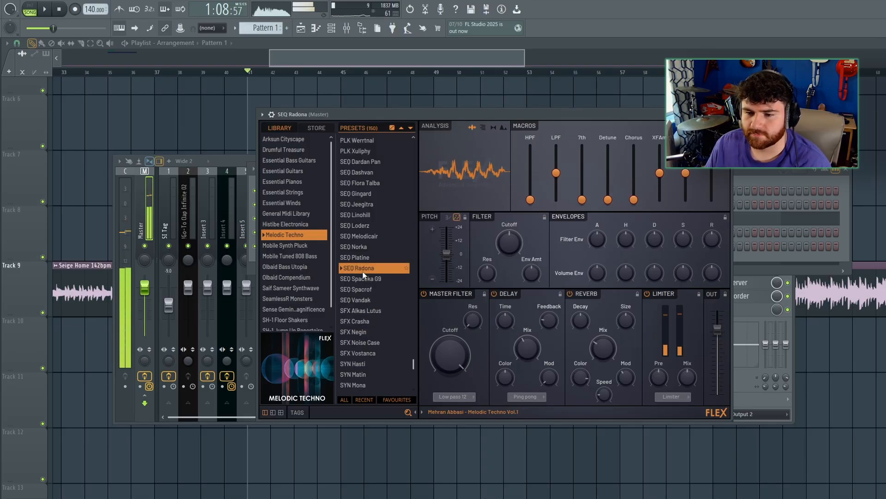
Audition the synth presets SYN Sarina, SYN Xitnilta and SYN Zamani, and load SYN Zarra 7th.
scroll(369, 300, "down", 3)
left_click(377, 325)
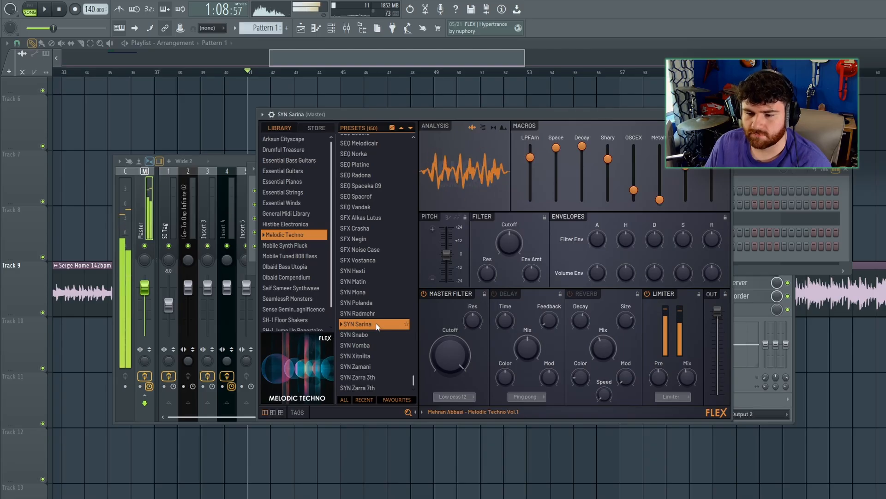
left_click(356, 355)
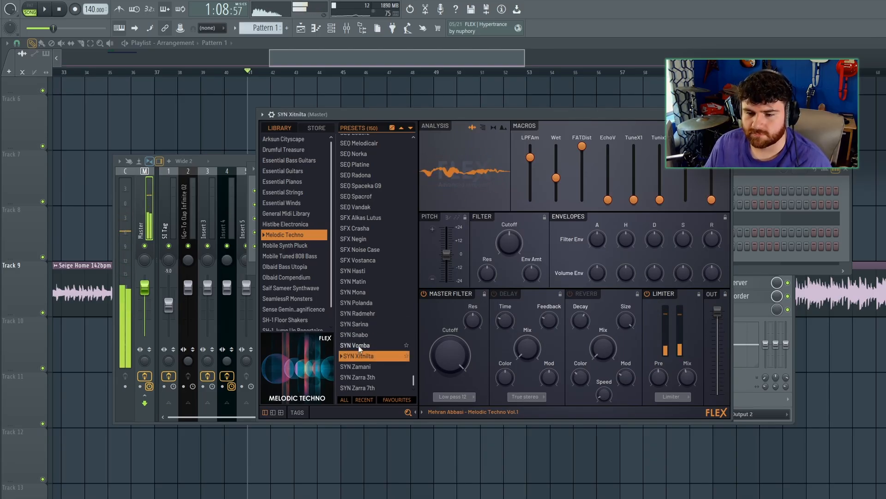
left_click(372, 366)
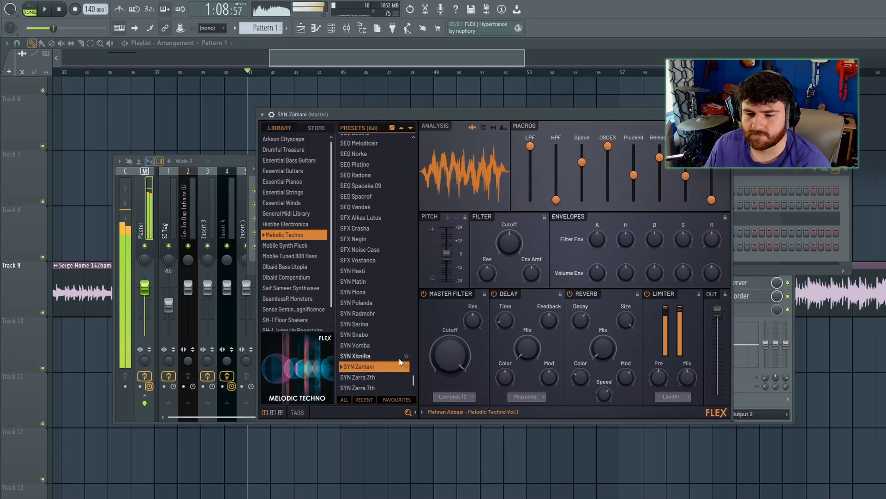
left_click(358, 377)
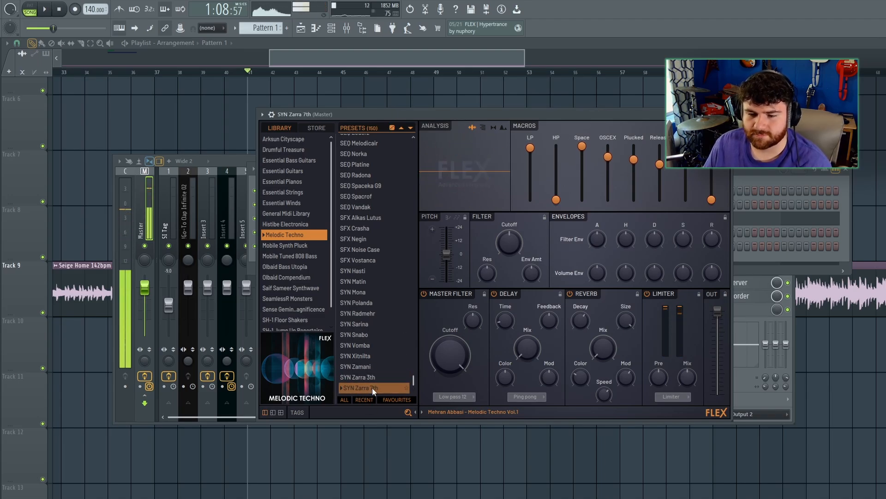
Load Essential Winds presets in FLEX, including Full Winds Sustain, Flutes Sustain lite and Oboes Sustain lite.
left_click(376, 388)
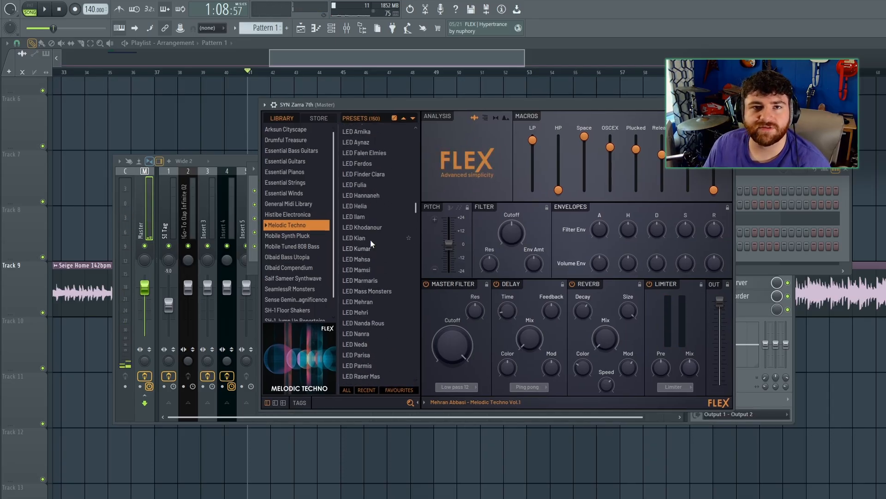
left_click(318, 191)
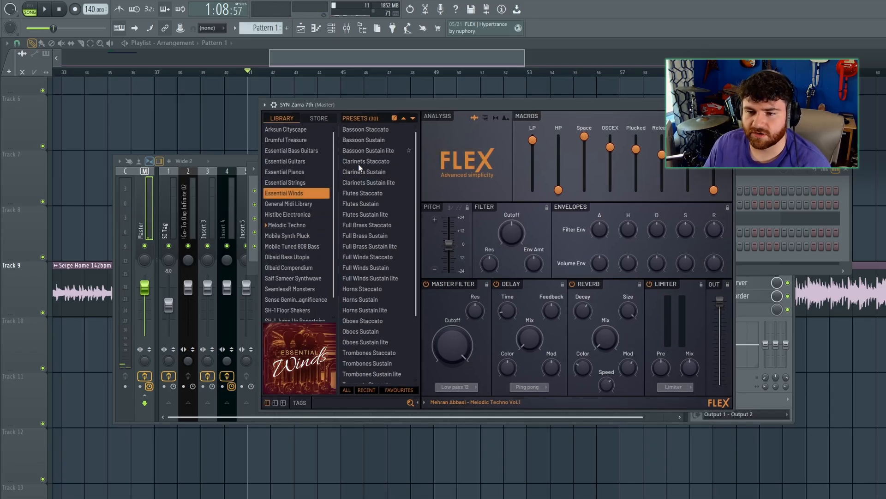
left_click(394, 268)
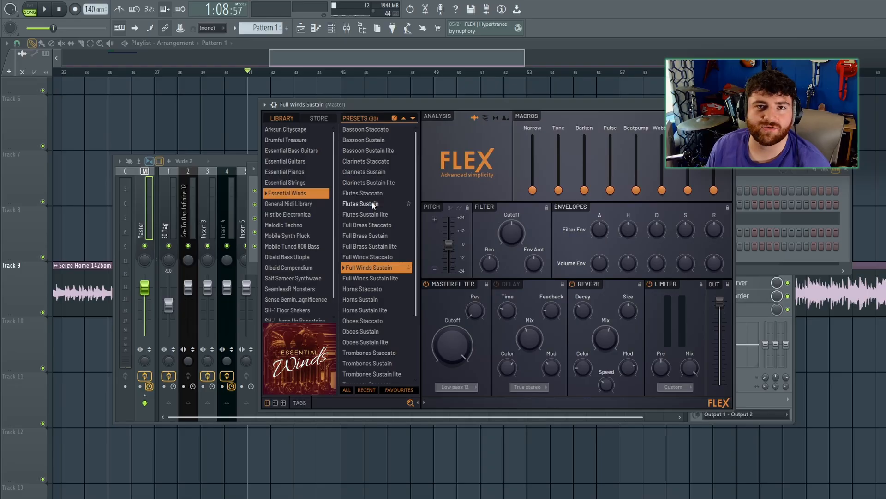
left_click(374, 215)
left_click(372, 342)
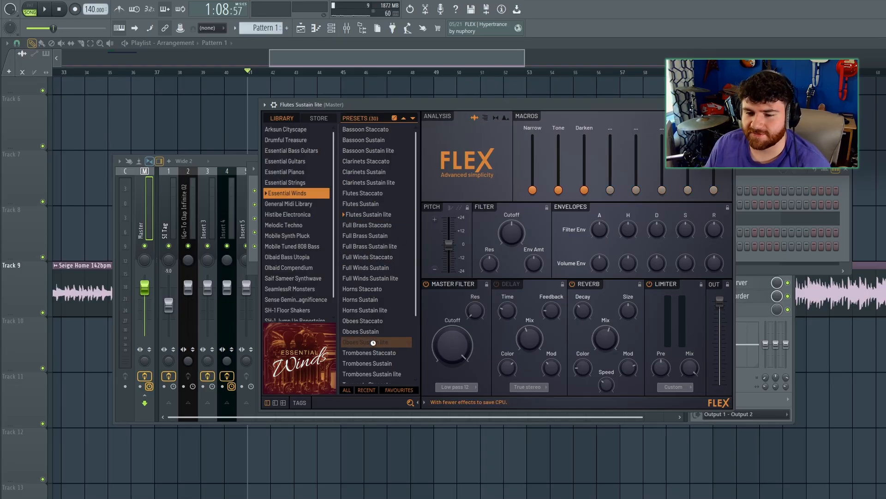
scroll(296, 230, "down", 1)
left_click(291, 209)
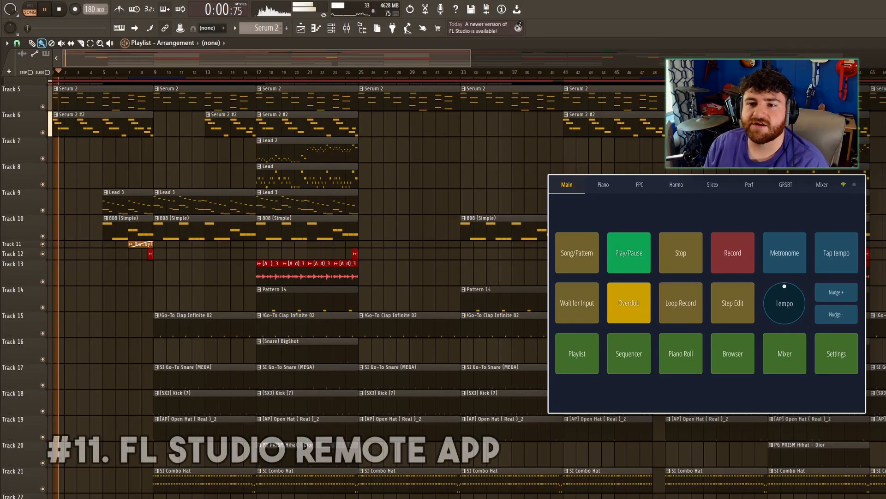
Show the mixer and use FL Studio Remote to set the Melody track's level to 1.0 dB.
key("F9")
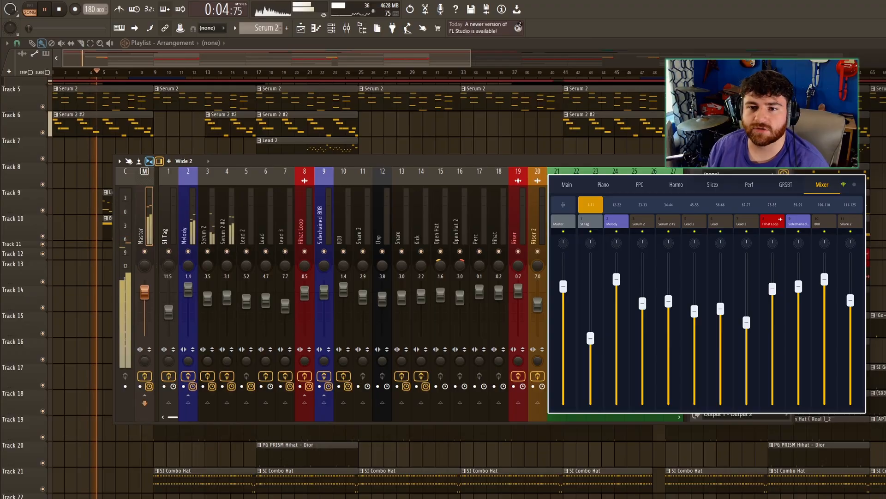
mouse_move(617, 279)
left_mouse_down()
mouse_move(616, 266)
mouse_move(616, 388)
mouse_move(617, 257)
mouse_move(617, 281)
left_mouse_up()
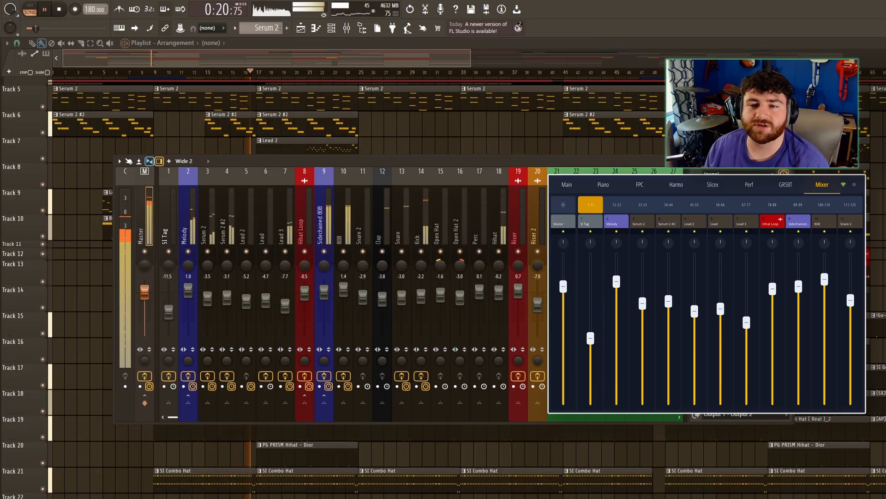
Toggle the 808 track's mute from the remote mixer and set the track's level to 2.2 dB.
left_click(825, 231)
left_click(825, 232)
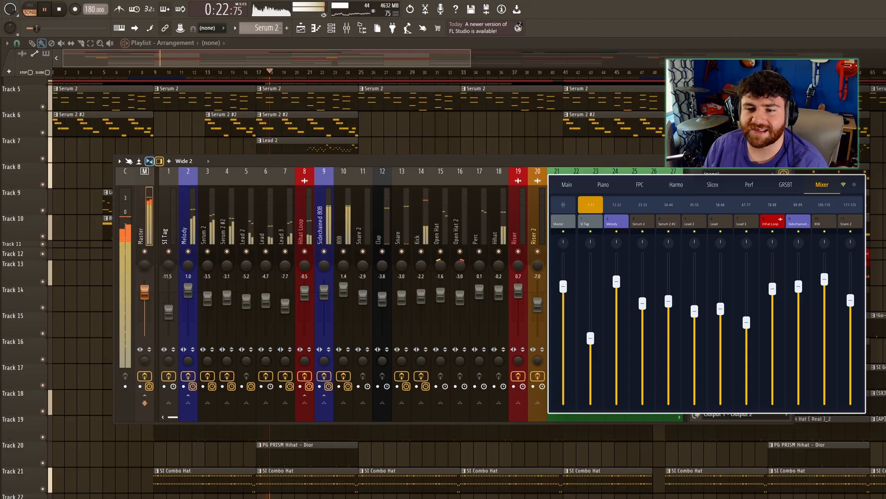
left_click(825, 232)
left_click(825, 231)
left_click_drag(825, 279, 824, 257)
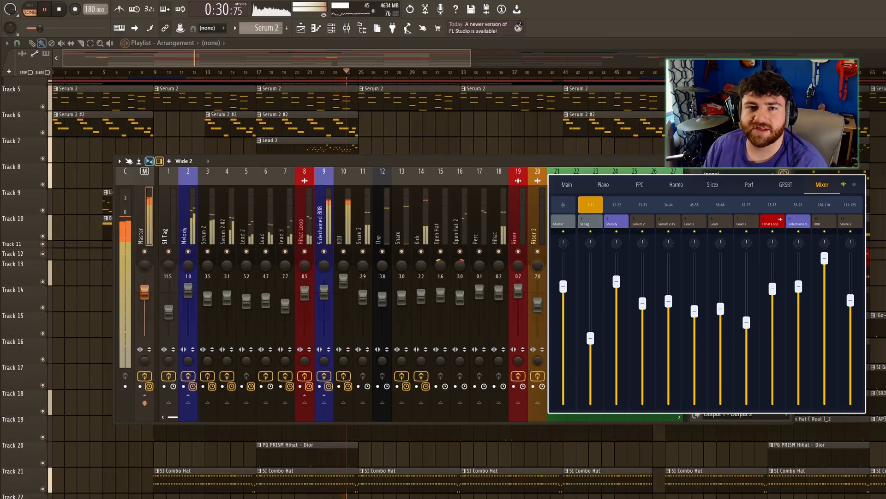
left_click_drag(825, 258, 824, 276)
In the remote's next track bank, mute and unmute the Kick, Snare and Open Hat tracks, and mute the Hihat track.
left_click(617, 205)
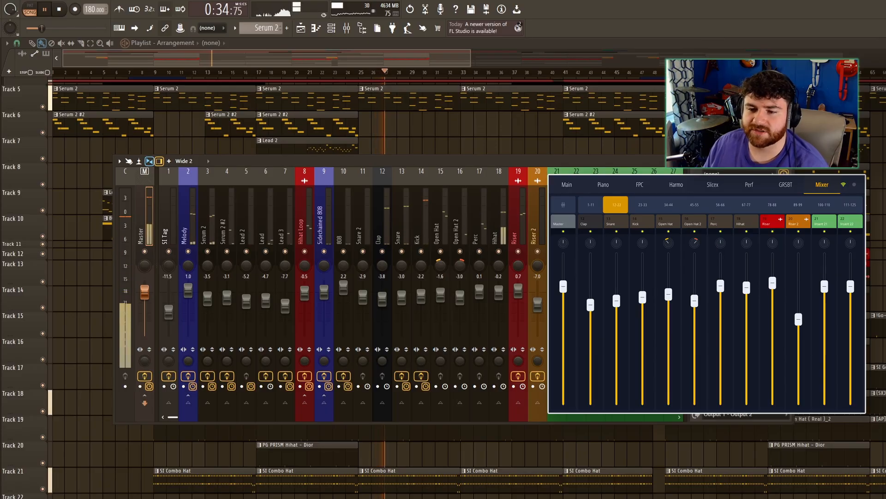
left_click(643, 232)
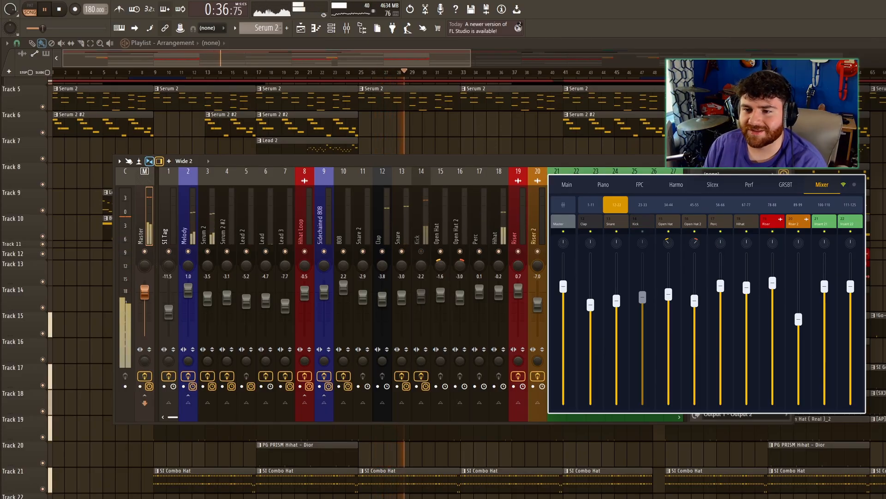
left_click(616, 232)
left_click(669, 231)
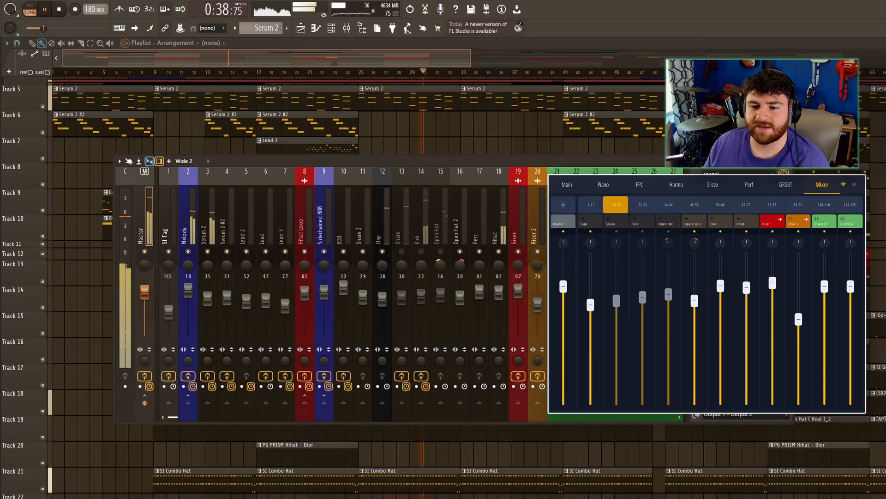
left_click(617, 231)
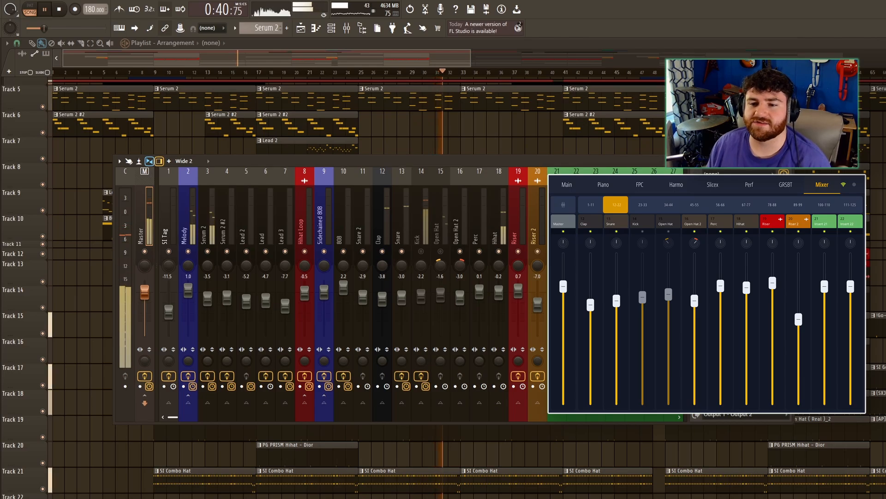
left_click(642, 231)
left_click(668, 231)
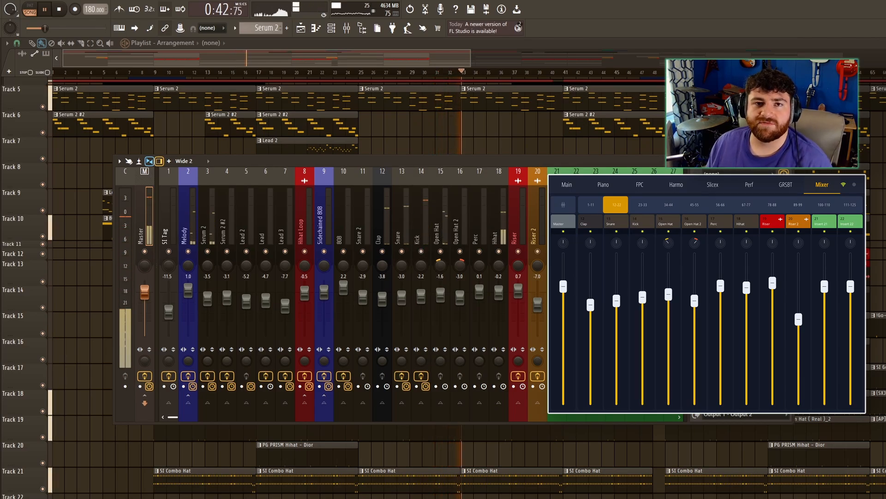
left_click(746, 231)
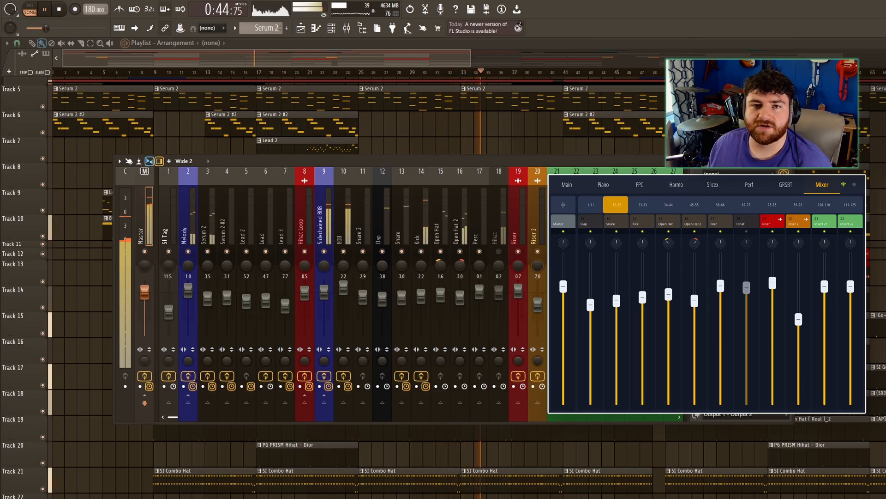
Toggle the Melody track's mute and set its level to -0.2 dB, then unmute the Hihat track.
left_click(590, 204)
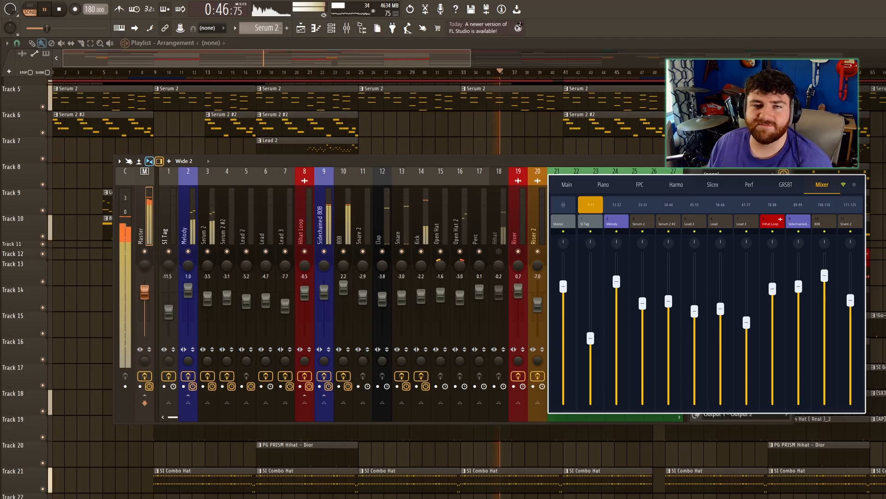
left_click(616, 231)
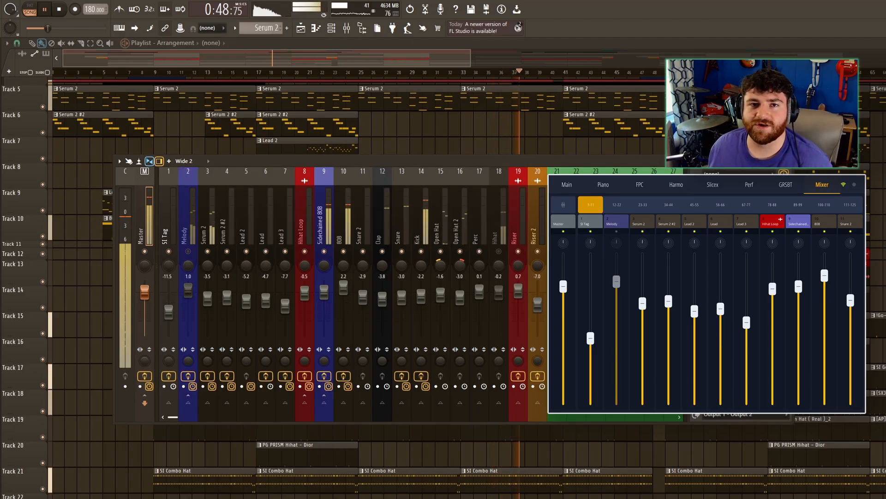
left_click(616, 232)
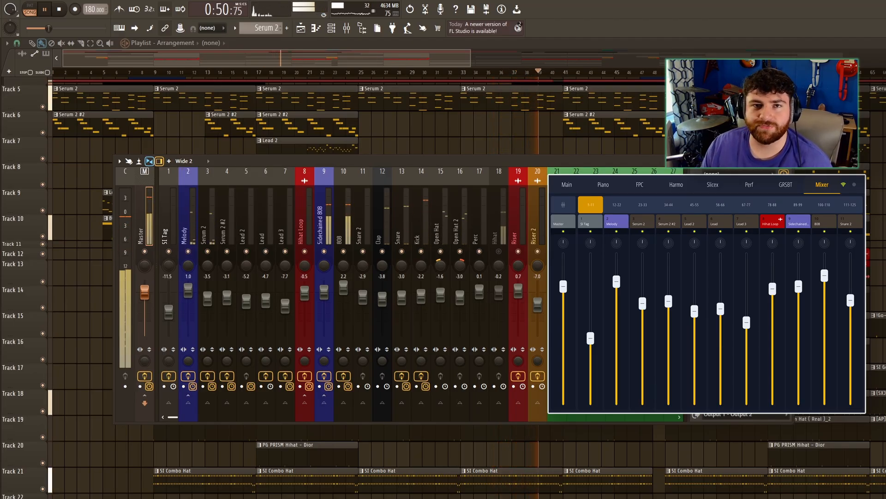
mouse_move(617, 281)
left_mouse_down()
mouse_move(616, 370)
mouse_move(616, 286)
left_mouse_up()
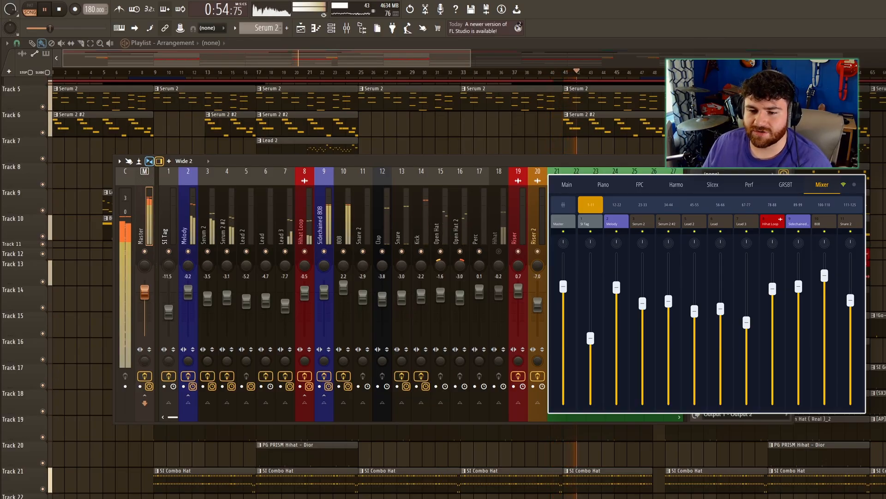
left_click(617, 205)
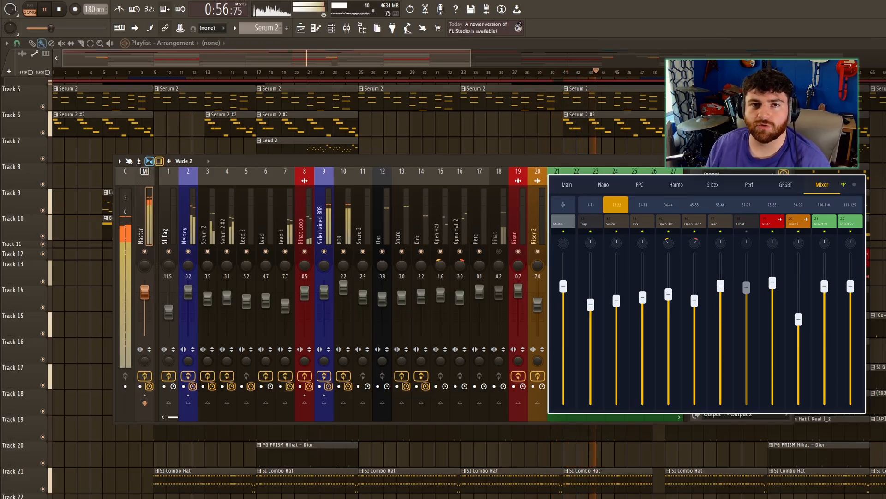
left_click(747, 231)
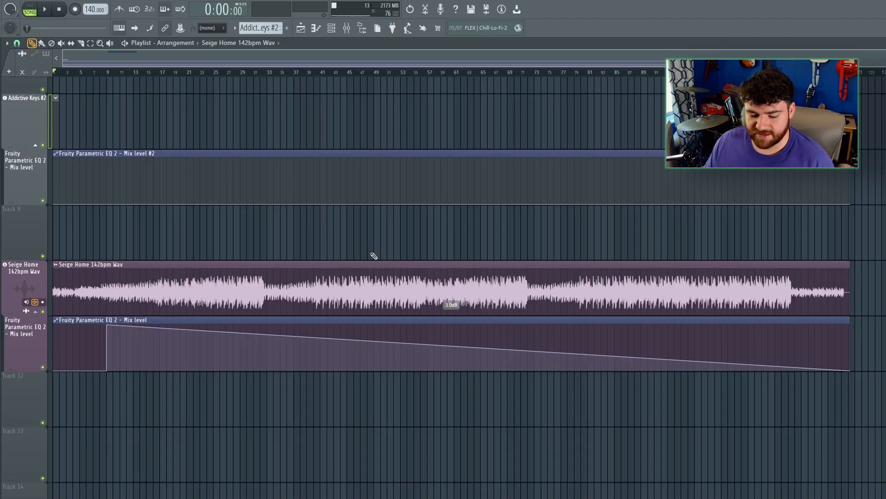
Slice the Seige Home 142bpm Wav clip in the playlist at about bars 48 and 50.
left_click_drag(376, 305, 372, 257)
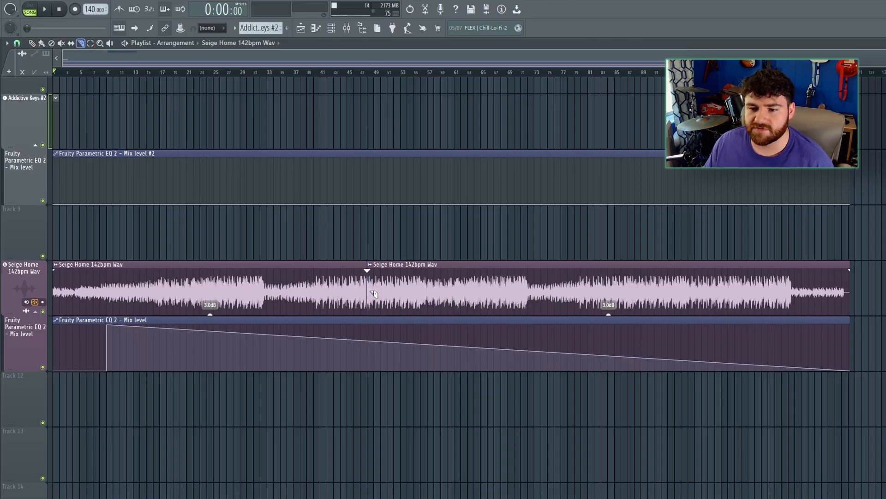
left_click_drag(399, 318, 379, 258)
scroll(384, 277, "up", 5)
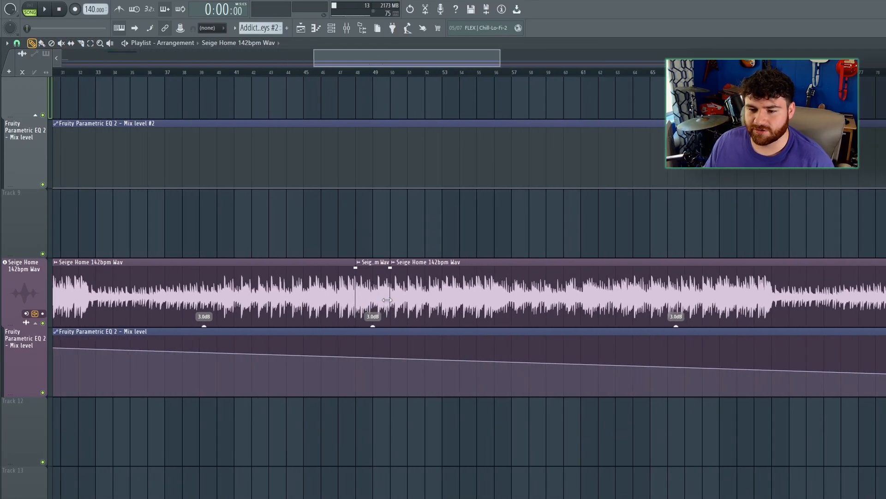
mouse_move(391, 285)
left_mouse_down()
mouse_move(356, 288)
mouse_move(382, 292)
mouse_move(383, 284)
left_mouse_up()
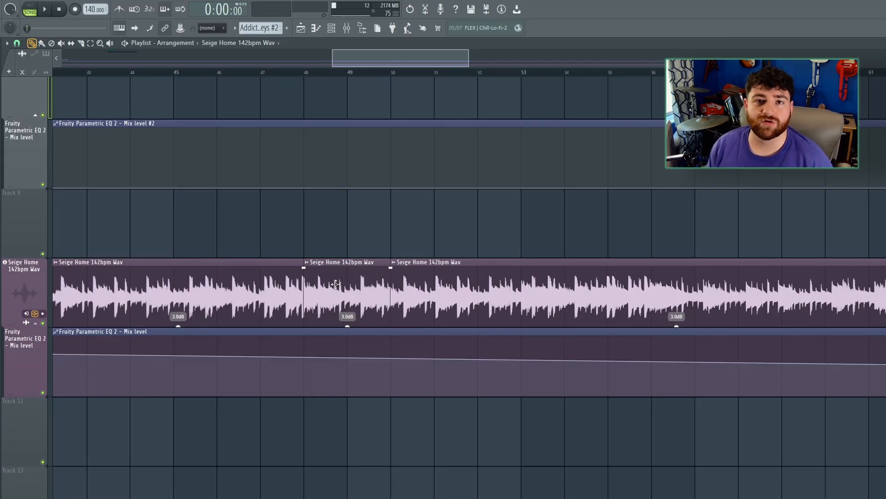